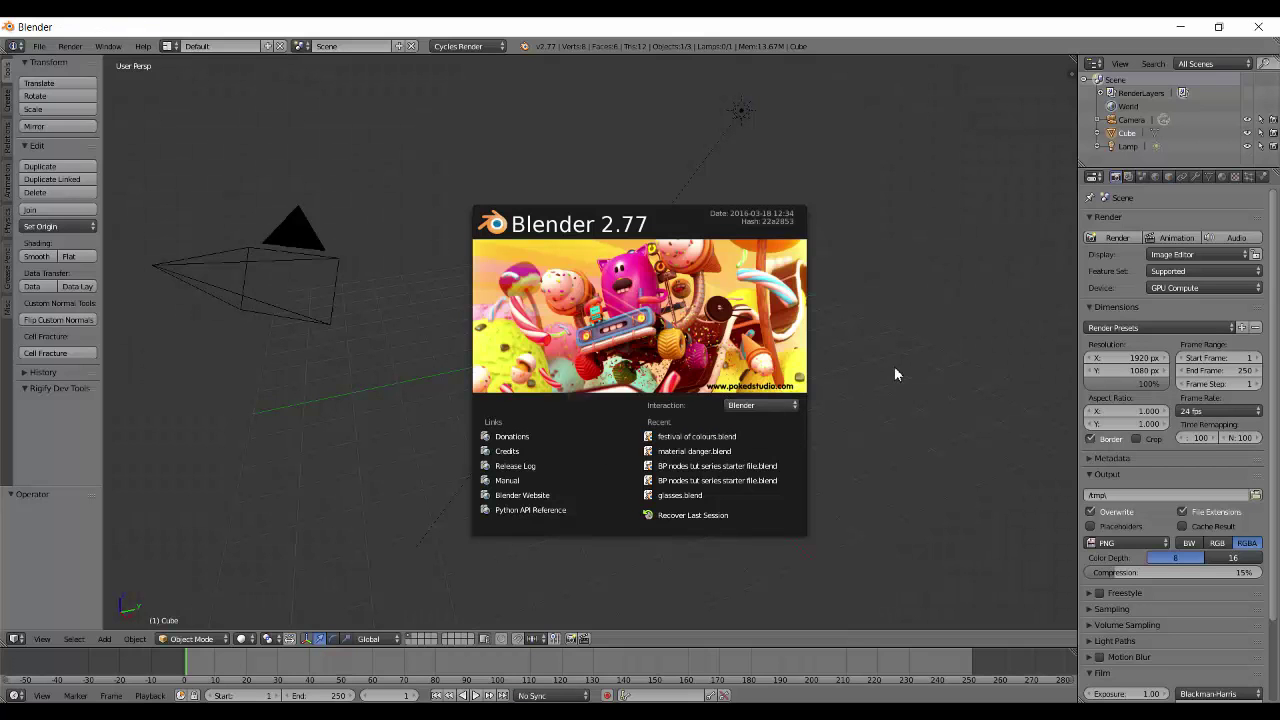
# Step: Dismiss the splash screen and delete the default cube
pyautogui.click(894, 371)
pyautogui.scroll(4, 572, 350)
pyautogui.press('x')
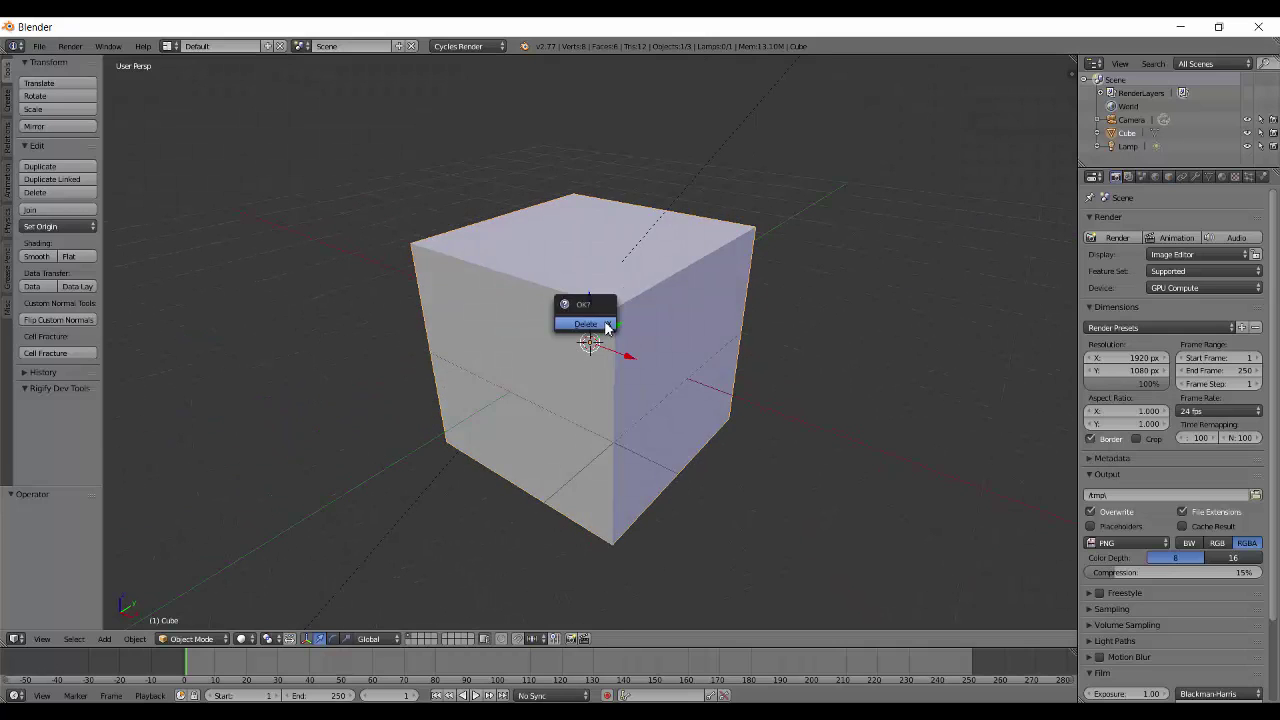
pyautogui.click(600, 328)
# Step: Add a plane at the scene's centre and scale it by a factor of 8
pyautogui.hotkey('shift', 'a')
pyautogui.moveTo(634, 266)
pyautogui.click(684, 268)
pyautogui.press('s')
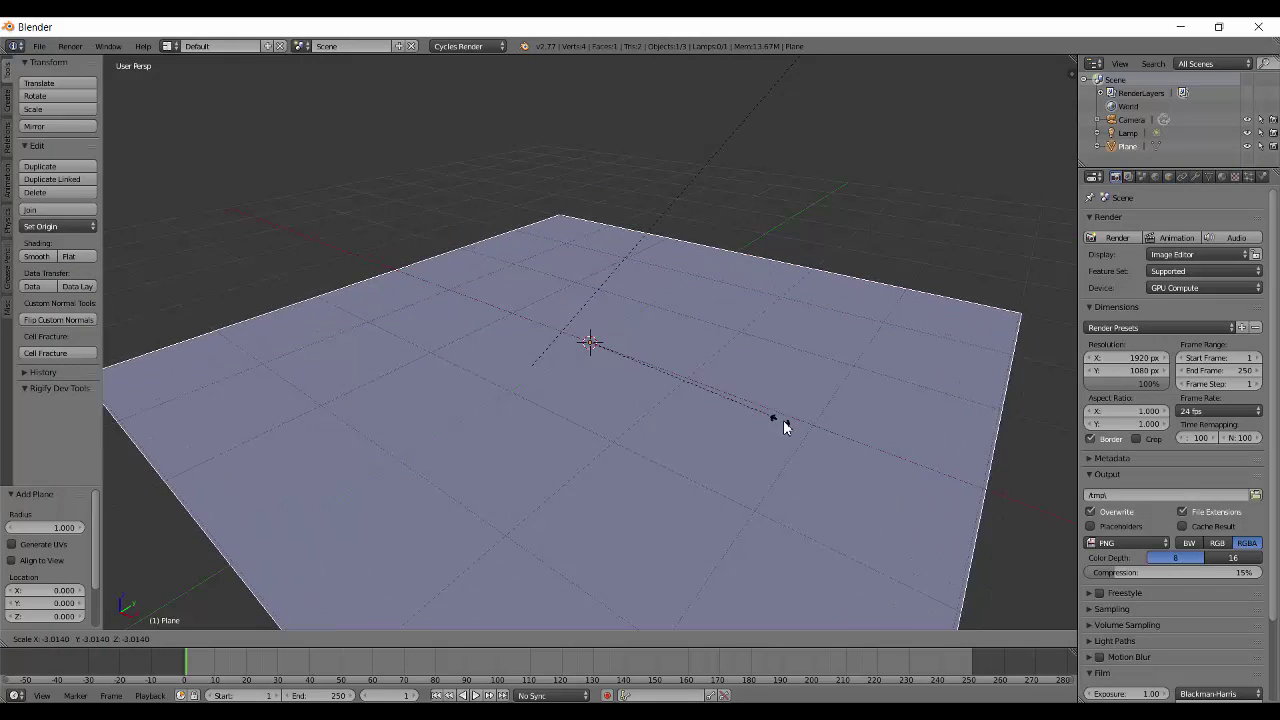
pyautogui.press('8')
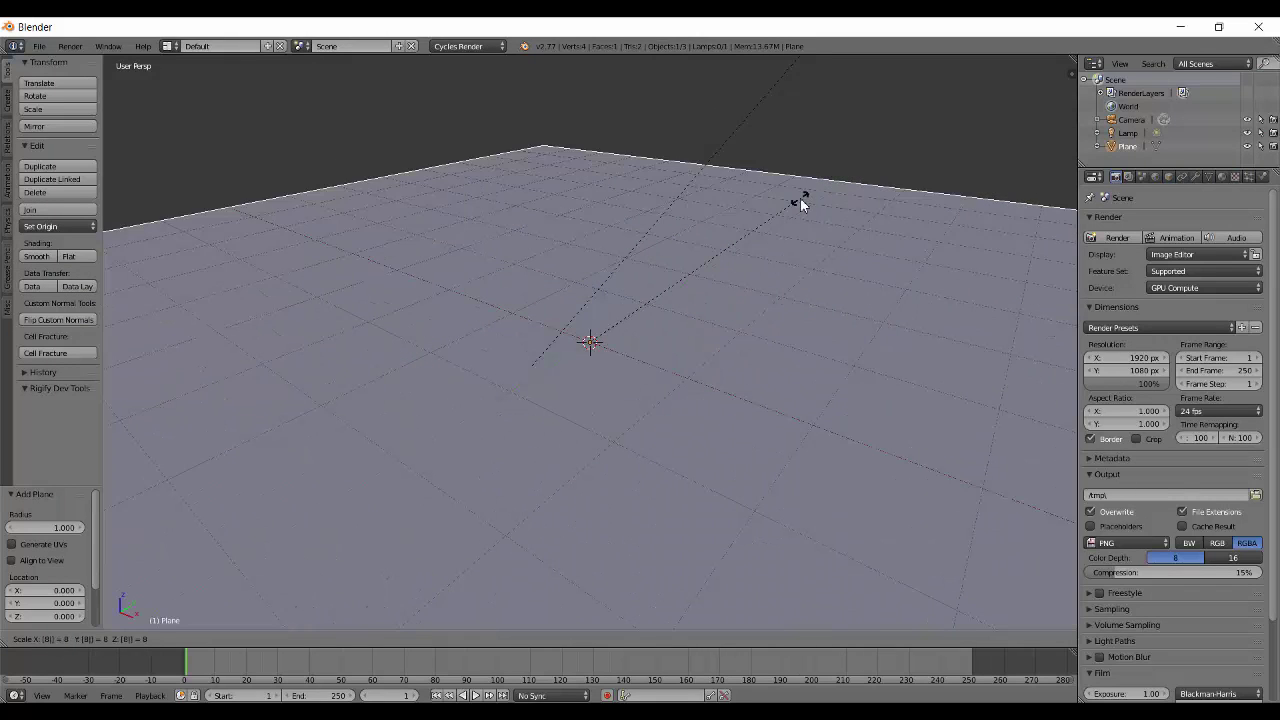
pyautogui.press('Return')
# Step: Clear the point lamp's location to the world origin and raise it about 3.56 units along Z
pyautogui.scroll(-2, 699, 363)
pyautogui.keyDown('alt'); pyautogui.rightClick(784, 121); pyautogui.keyUp('alt')
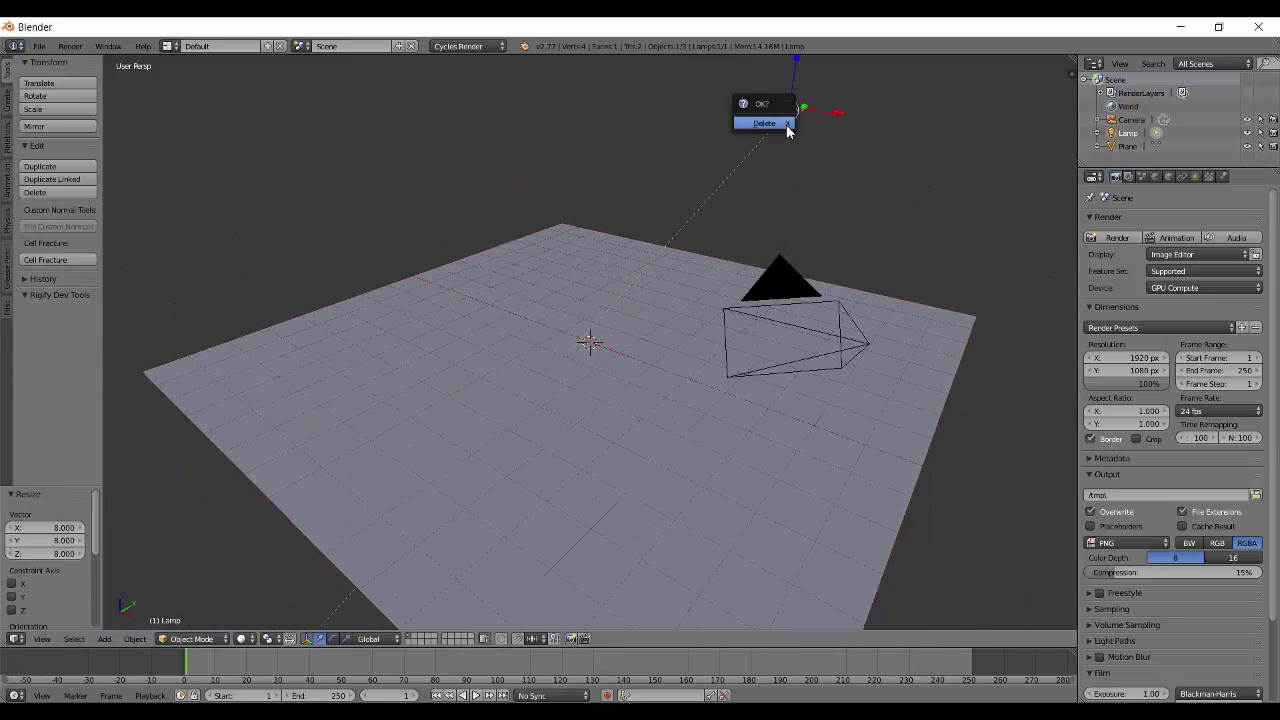
pyautogui.click(786, 124)
pyautogui.click(1195, 176)
pyautogui.click(1101, 293)
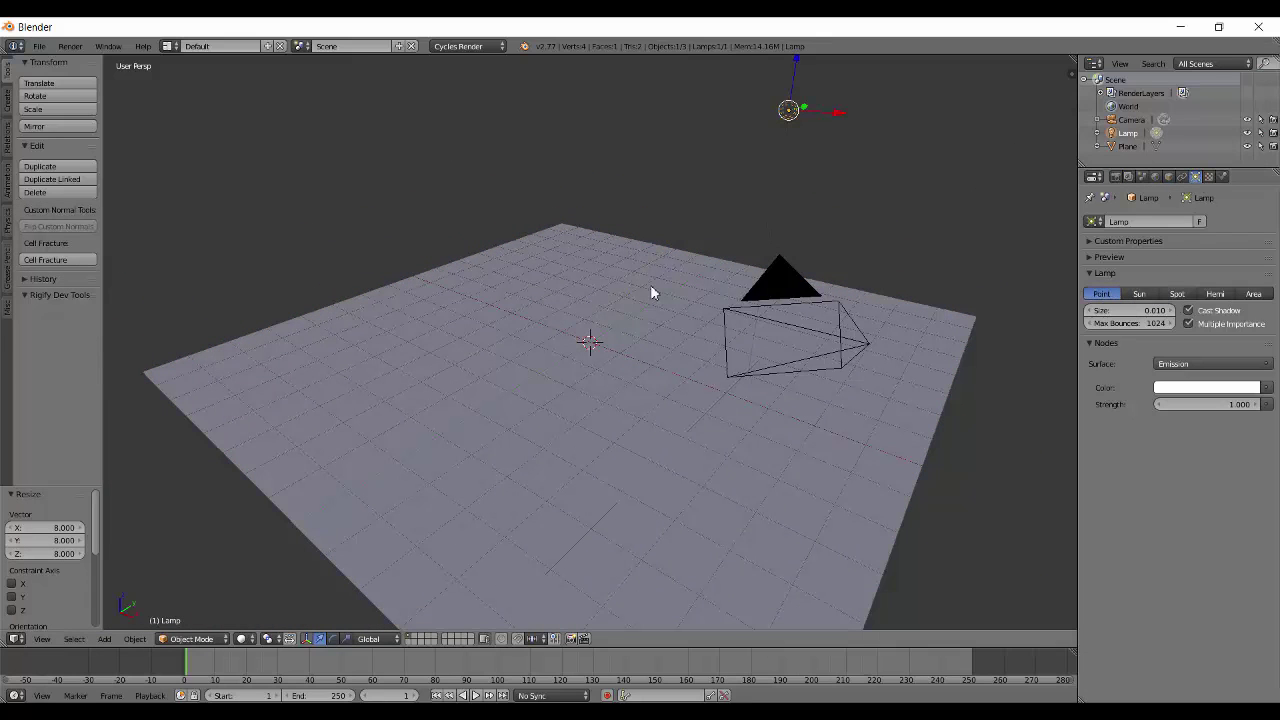
pyautogui.hotkey('alt', 'g')
pyautogui.press('g')
pyautogui.press('z')
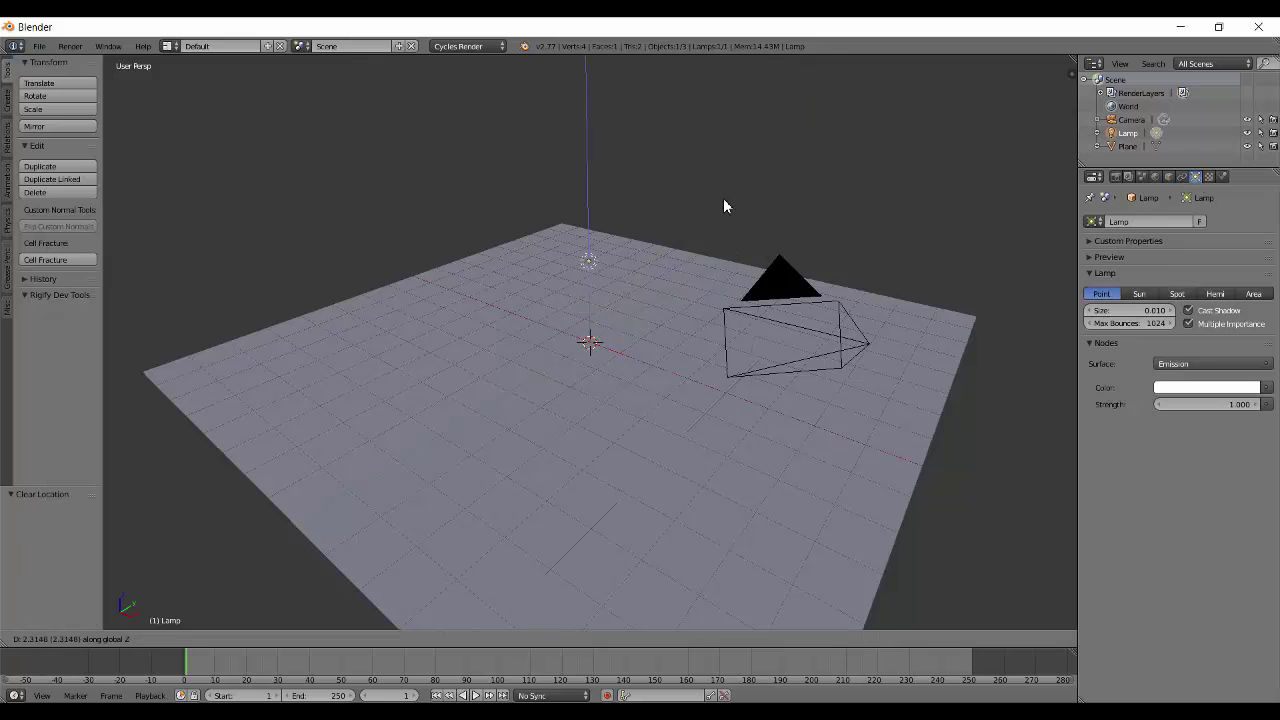
pyautogui.click(727, 297)
# Step: Set the point lamp's emission strength to 100
pyautogui.moveTo(726, 291); pyautogui.dragTo(583, 305, button='middle')
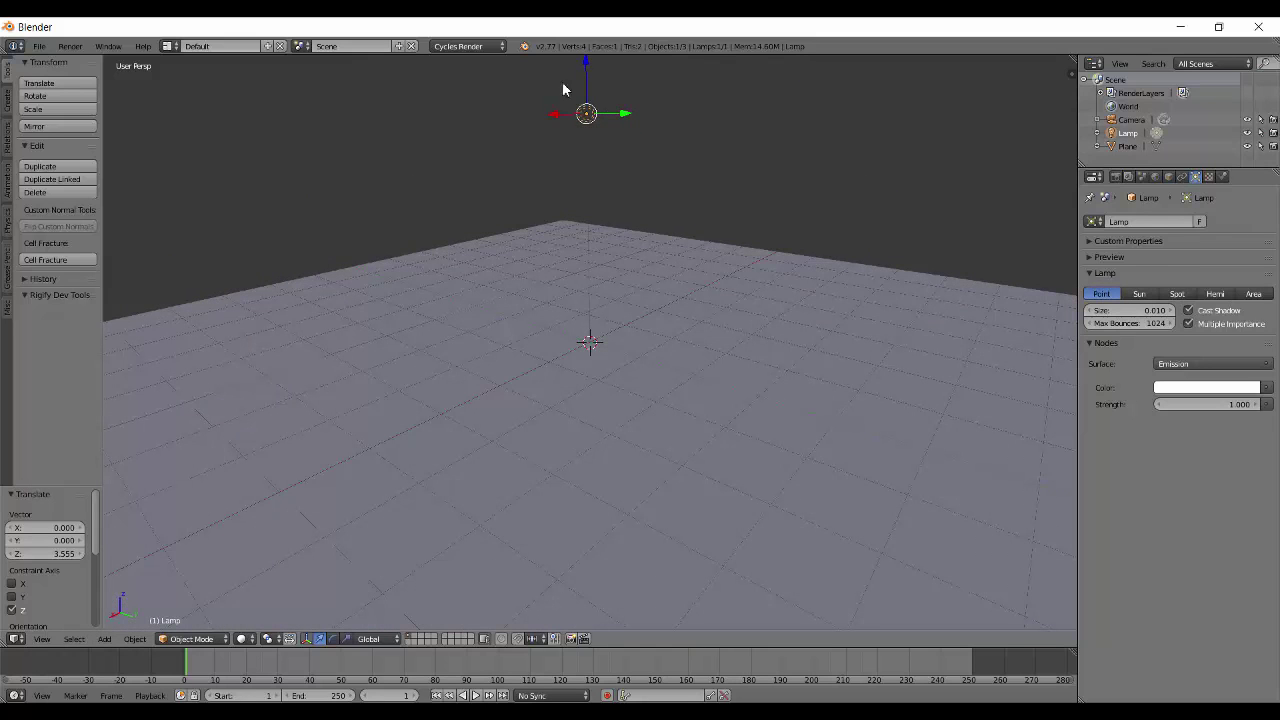
pyautogui.moveTo(608, 137); pyautogui.dragTo(691, 287, button='middle')
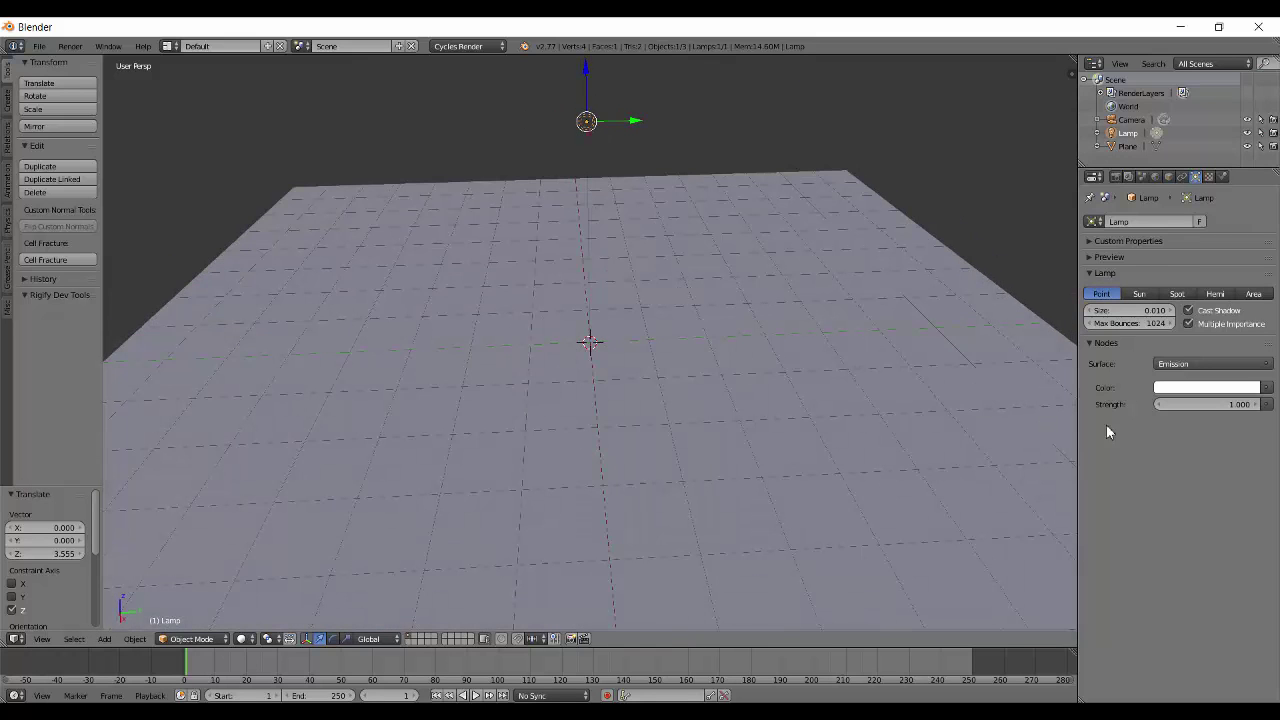
pyautogui.click(1190, 402)
pyautogui.write('10')
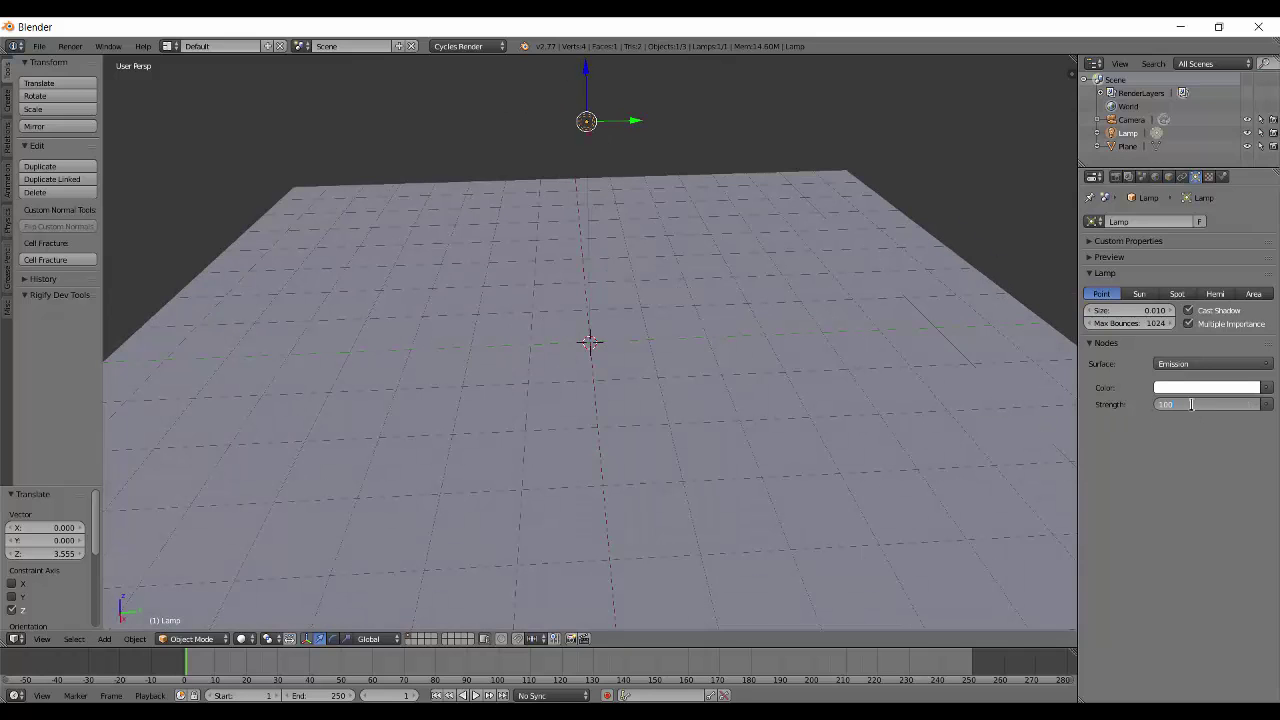
pyautogui.press('Return')
# Step: Leave the camera view and draw a render border around the middle of the plane in the 3D viewport
pyautogui.press('KP_0')
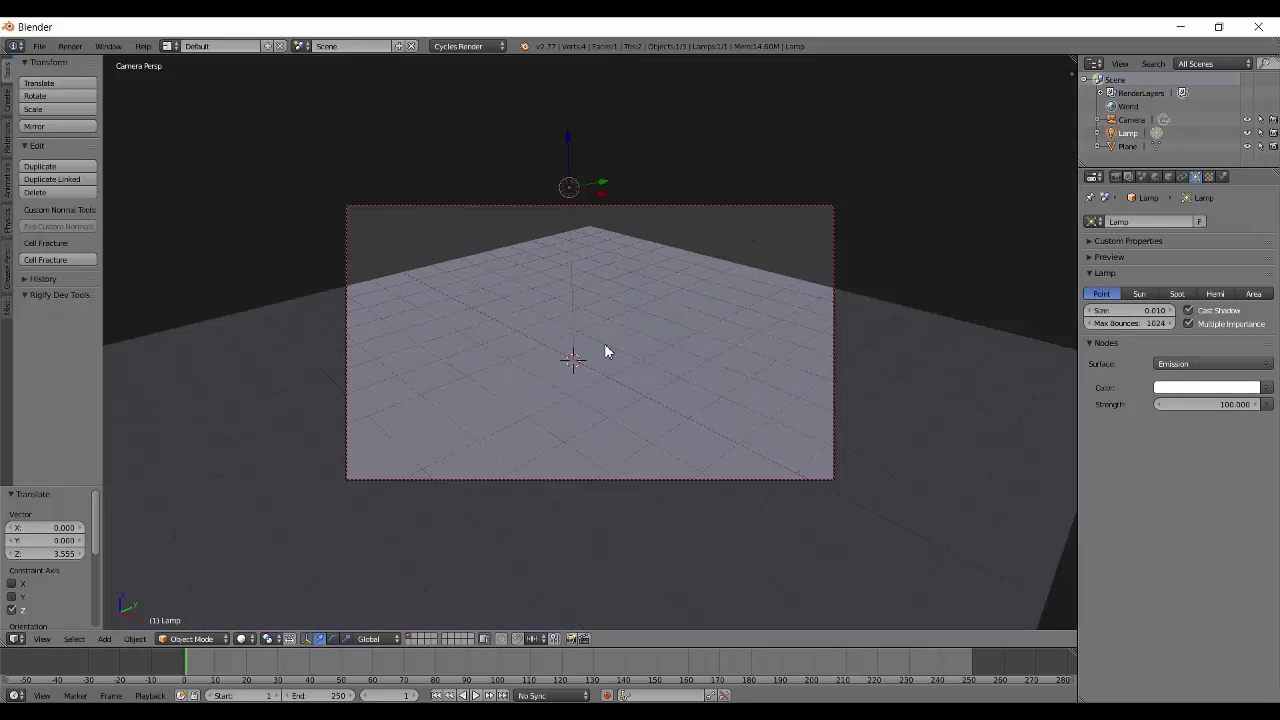
pyautogui.moveTo(641, 393)
pyautogui.mouseDown(button='middle')
pyautogui.moveTo(669, 357)
pyautogui.moveTo(566, 486)
pyautogui.moveTo(580, 509)
pyautogui.moveTo(567, 462)
pyautogui.mouseUp(button='middle')
pyautogui.hotkey('ctrl', 'b')
pyautogui.moveTo(393, 165); pyautogui.dragTo(815, 526)
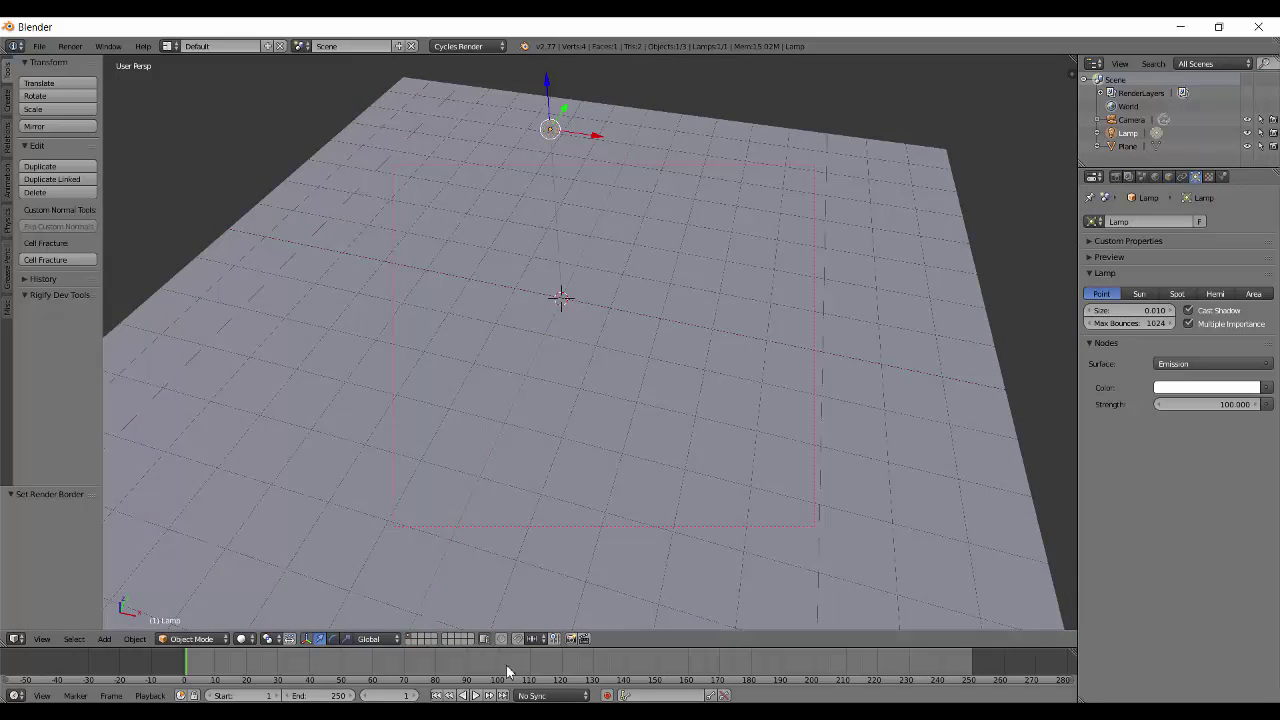
# Step: Enlarge the timeline area into a Node Editor and create a new material for the plane
pyautogui.rightClick(549, 377)
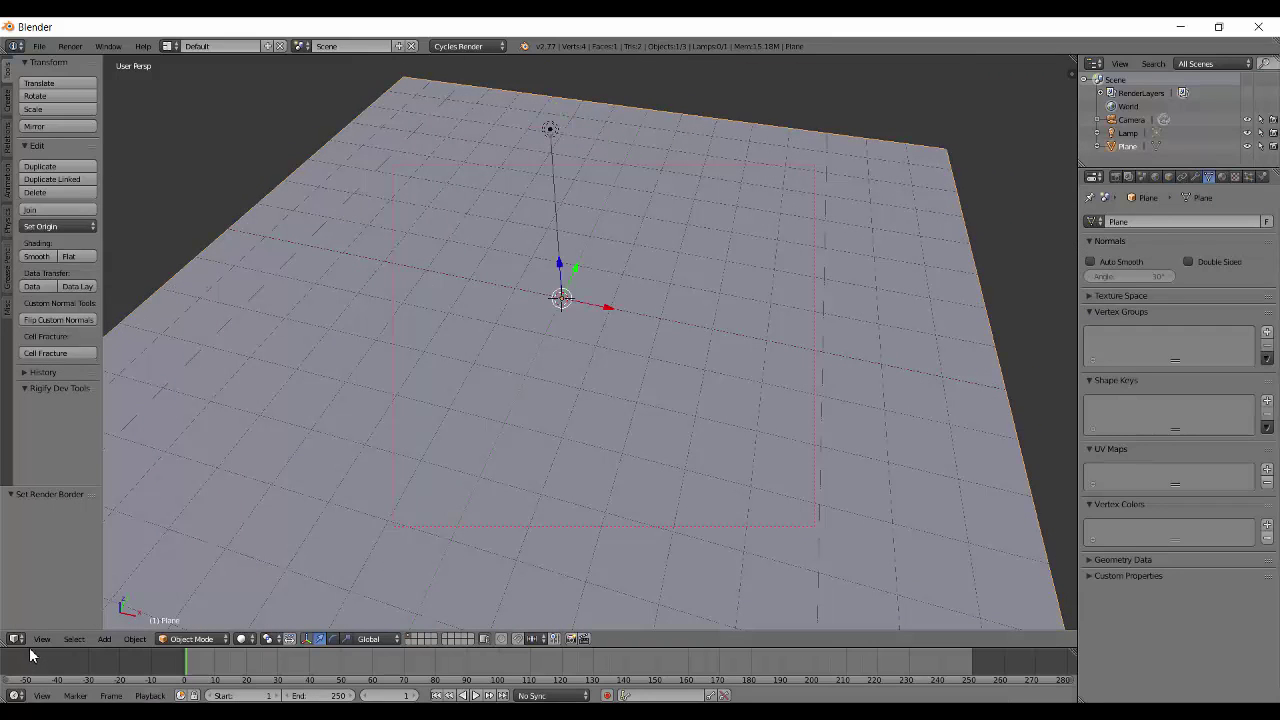
pyautogui.moveTo(34, 650); pyautogui.dragTo(160, 302)
pyautogui.click(16, 695)
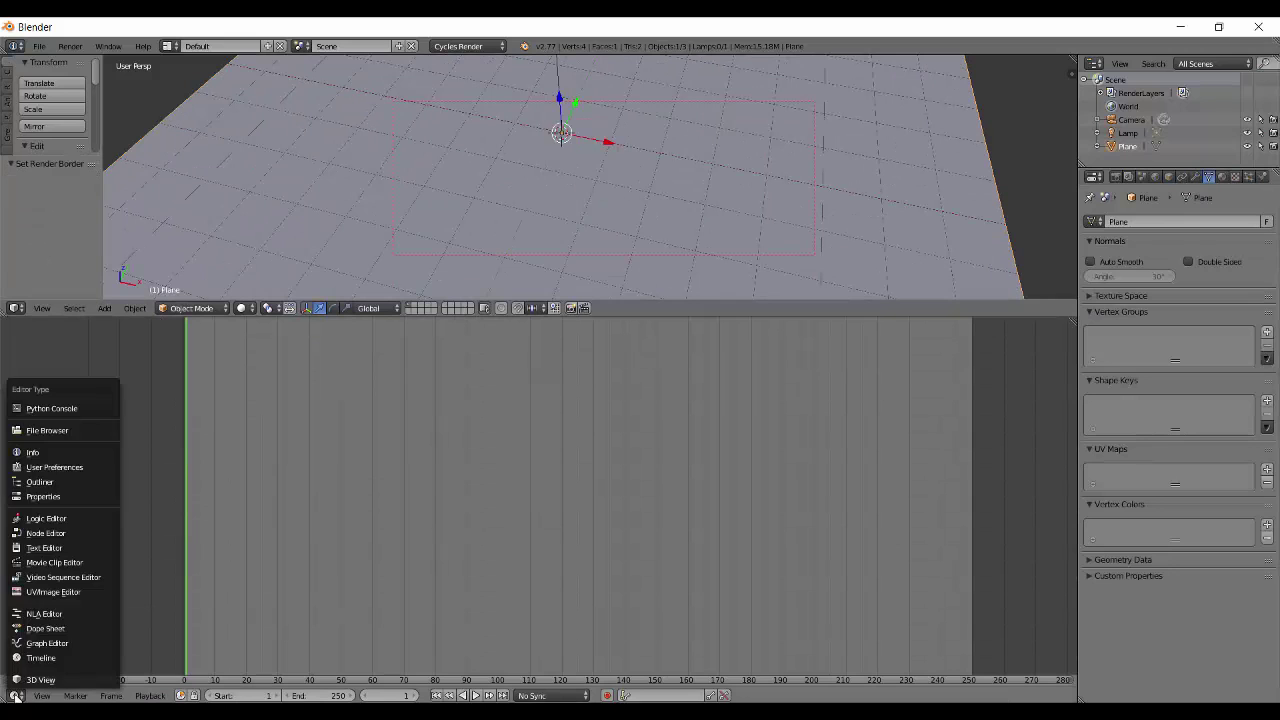
pyautogui.click(57, 534)
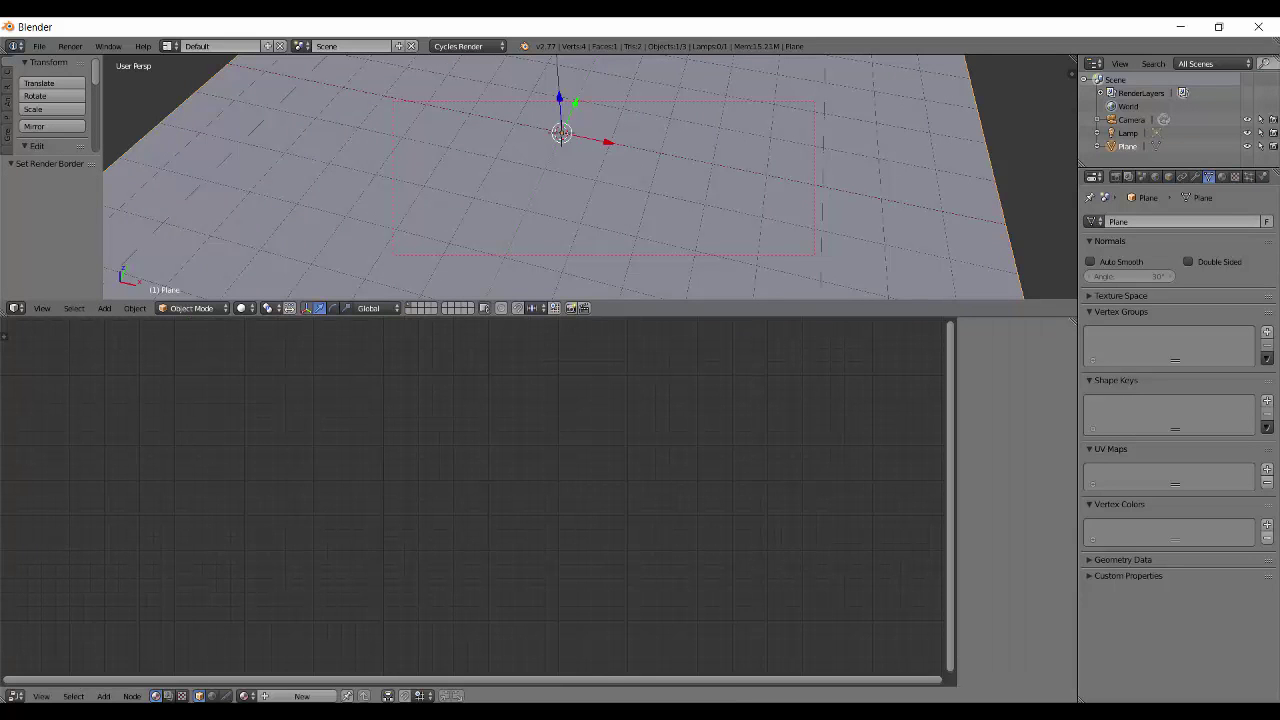
pyautogui.click(301, 695)
pyautogui.scroll(5, 349, 568)
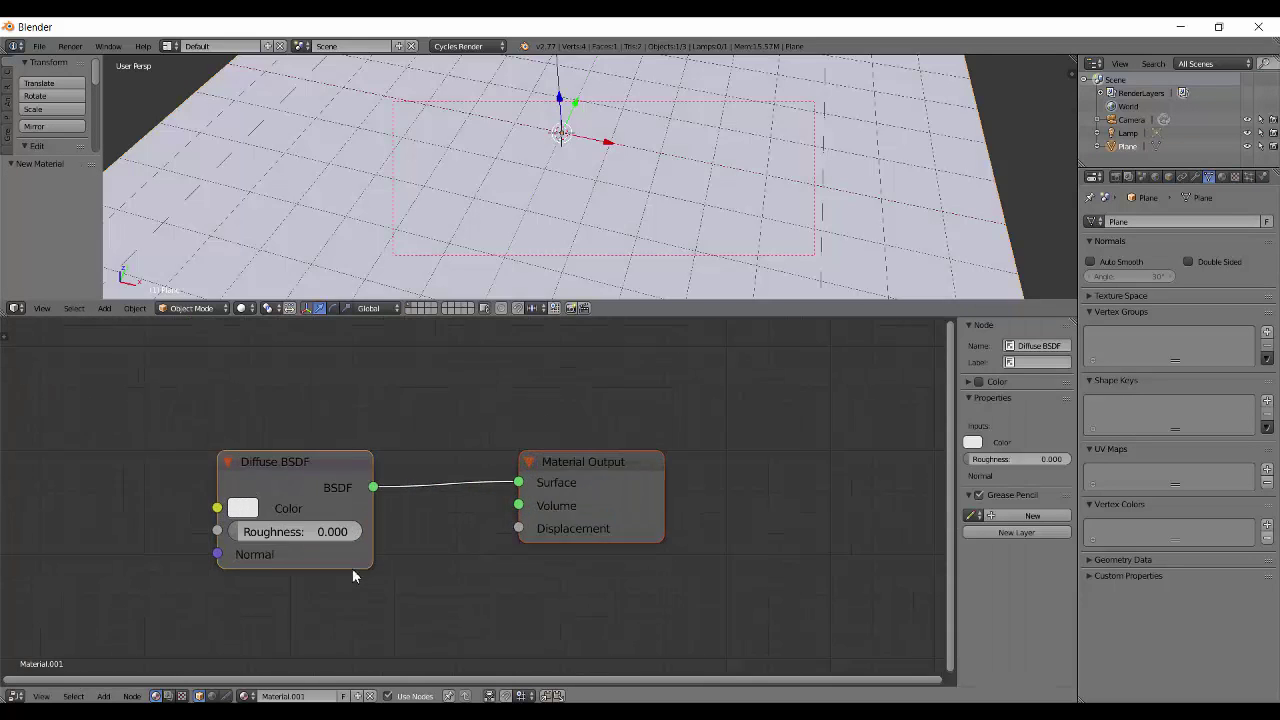
# Step: Switch the plane's Diffuse BSDF node to a Velvet BSDF shader
pyautogui.click(282, 480)
pyautogui.hotkey('shift', 's')
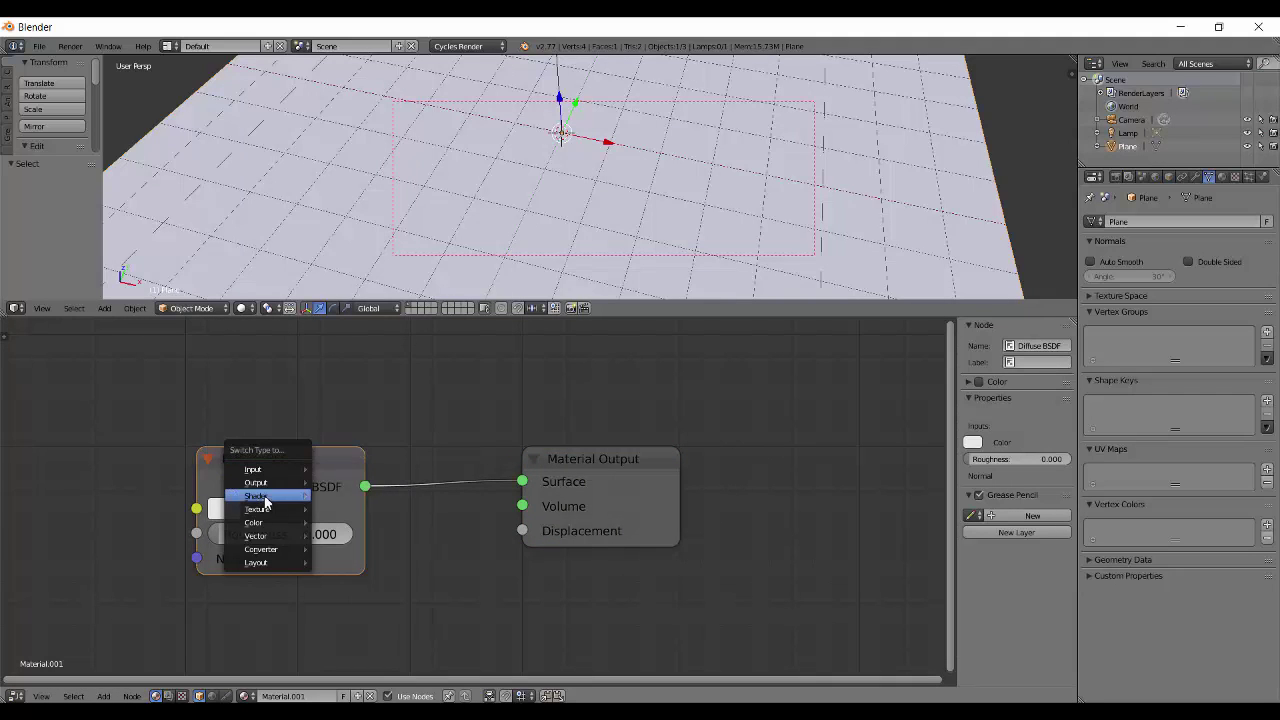
pyautogui.moveTo(262, 497)
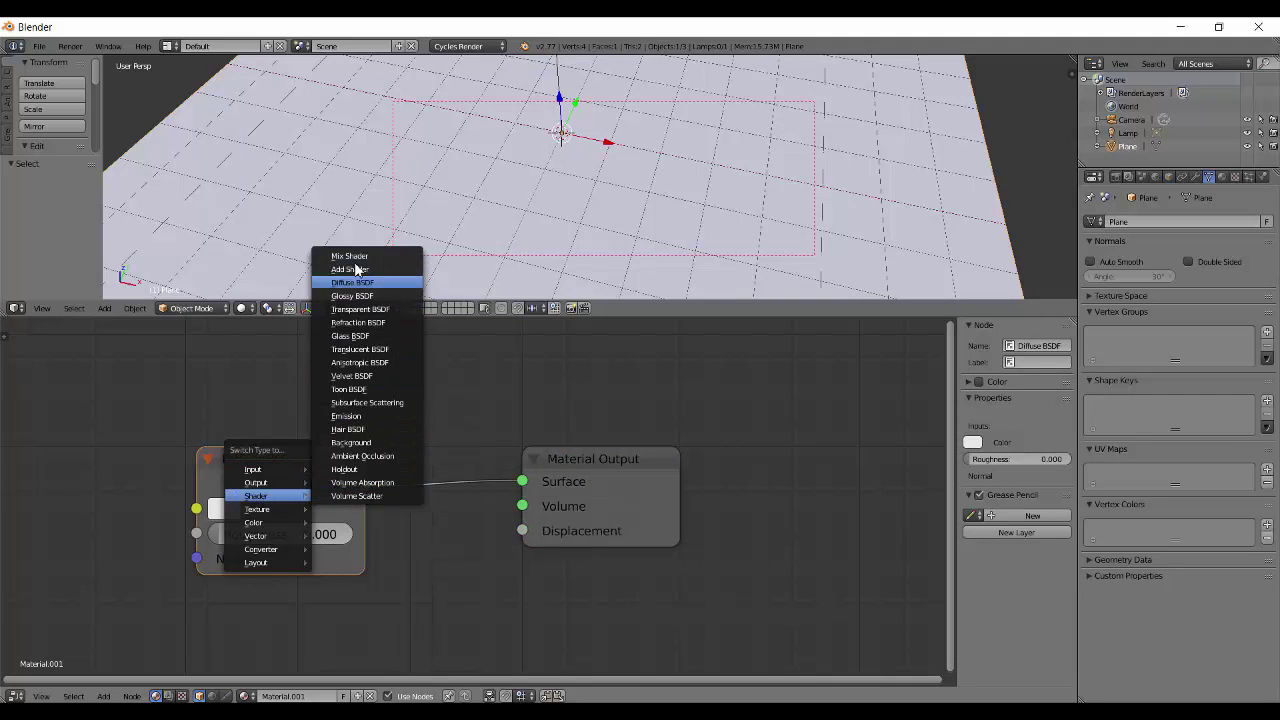
pyautogui.click(362, 377)
pyautogui.moveTo(313, 500)
pyautogui.mouseDown()
pyautogui.moveTo(348, 445)
pyautogui.moveTo(307, 472)
pyautogui.moveTo(327, 484)
pyautogui.mouseUp()
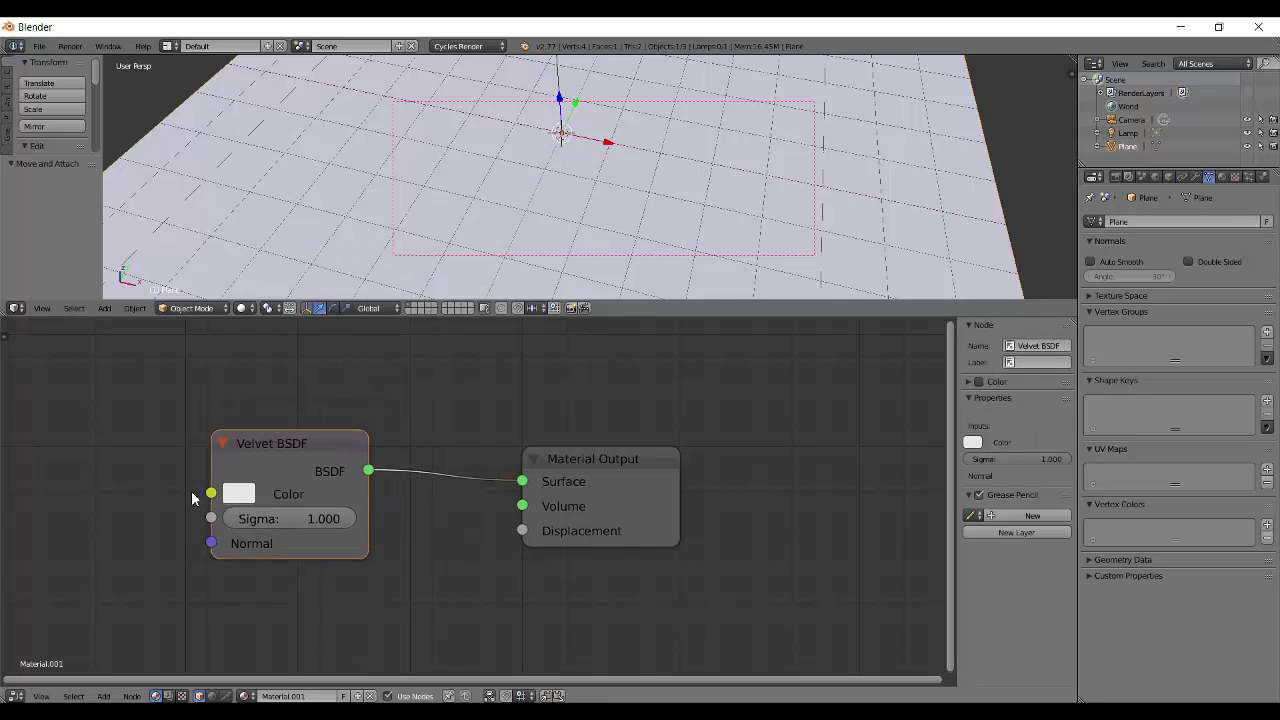
pyautogui.click(257, 490)
# Step: Preview the velvet plane with rendered shading in the 3D viewport
pyautogui.moveTo(665, 133); pyautogui.dragTo(653, 179, button='middle')
pyautogui.hotkey('shift', 'z')
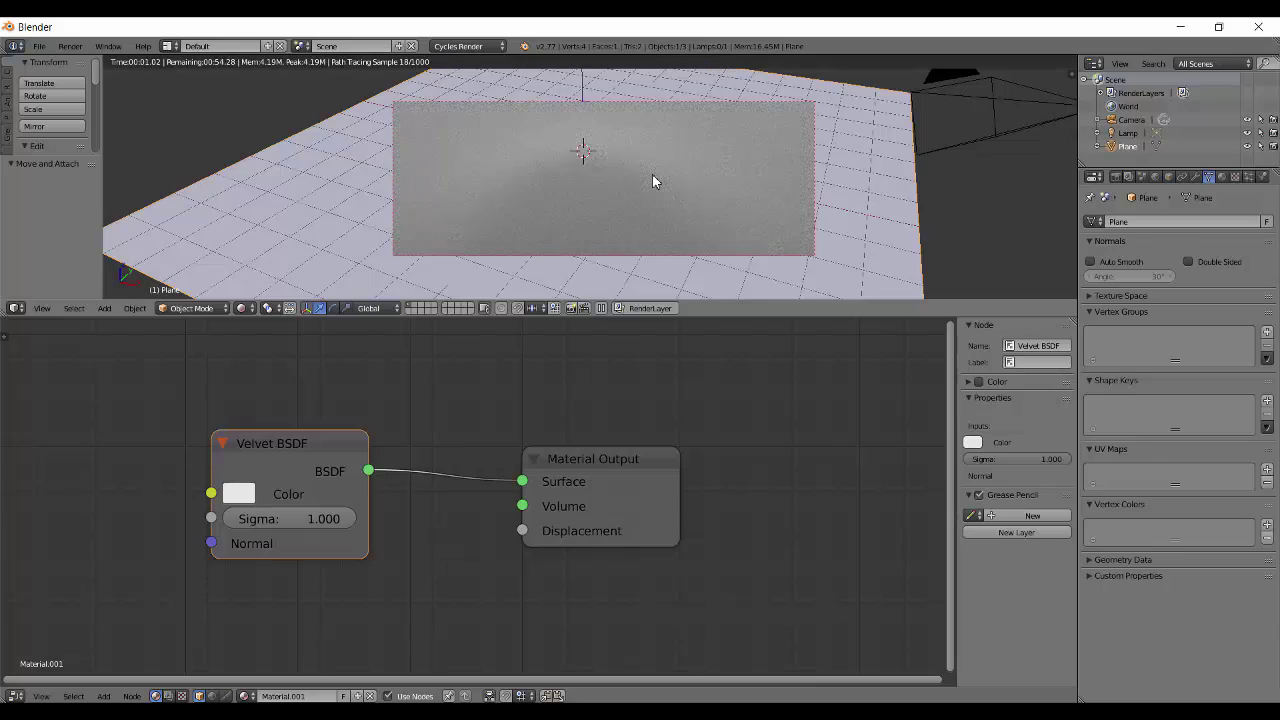
pyautogui.moveTo(625, 175)
pyautogui.mouseDown(button='middle')
pyautogui.moveTo(651, 200)
pyautogui.moveTo(616, 178)
pyautogui.mouseUp(button='middle')
# Step: Remove the mistakenly pasted object and redraw the render border across the viewport's full height around the plane
pyautogui.hotkey('ctrl', 'v')
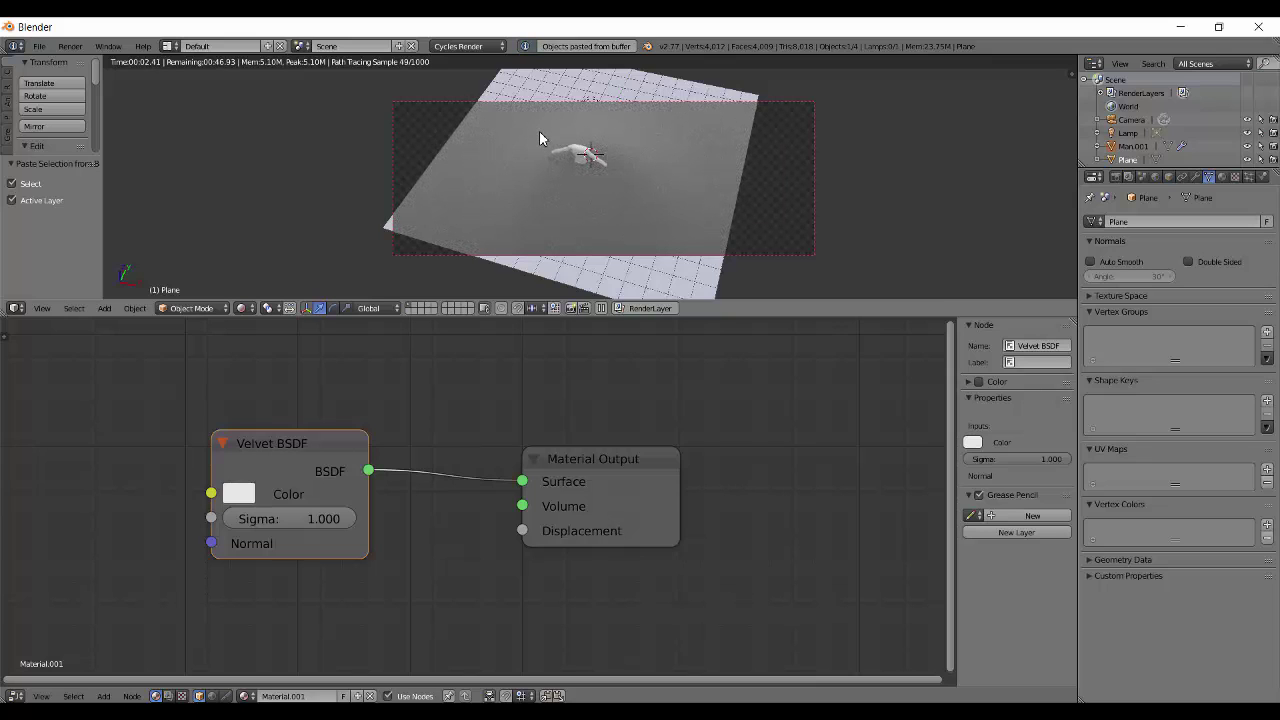
pyautogui.press('Delete')
pyautogui.press('b')
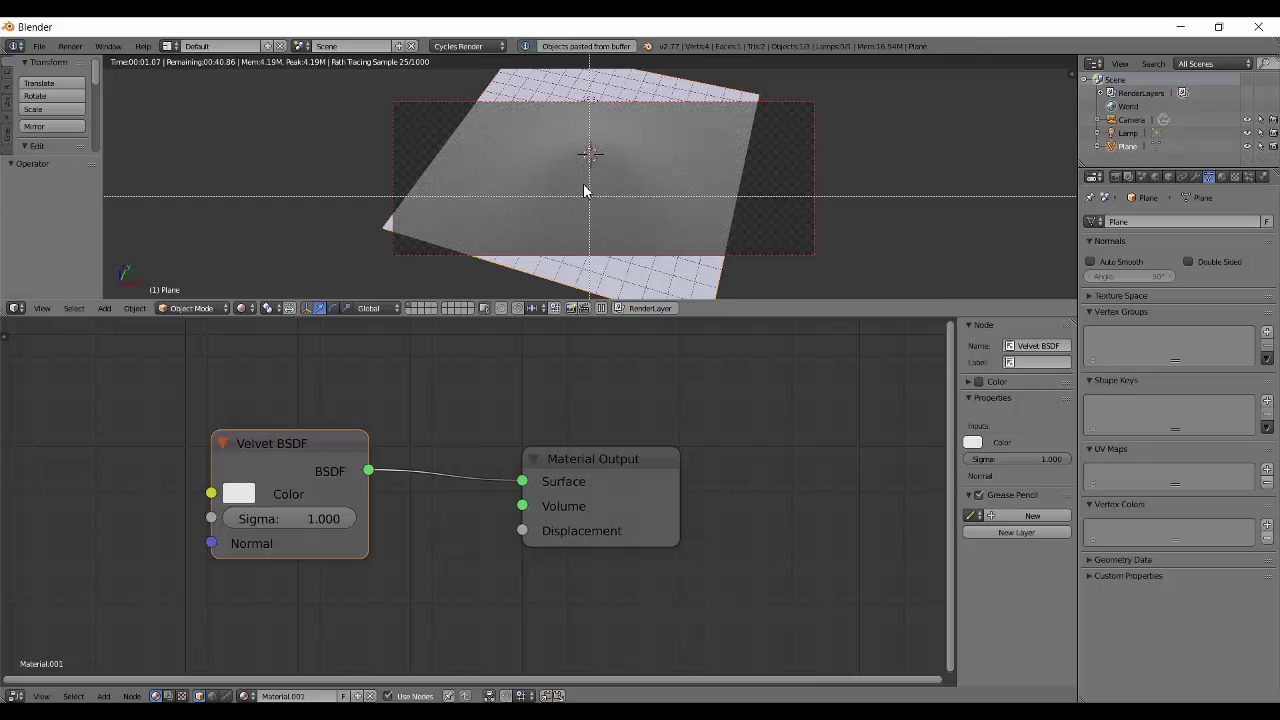
pyautogui.moveTo(436, 70); pyautogui.dragTo(798, 295)
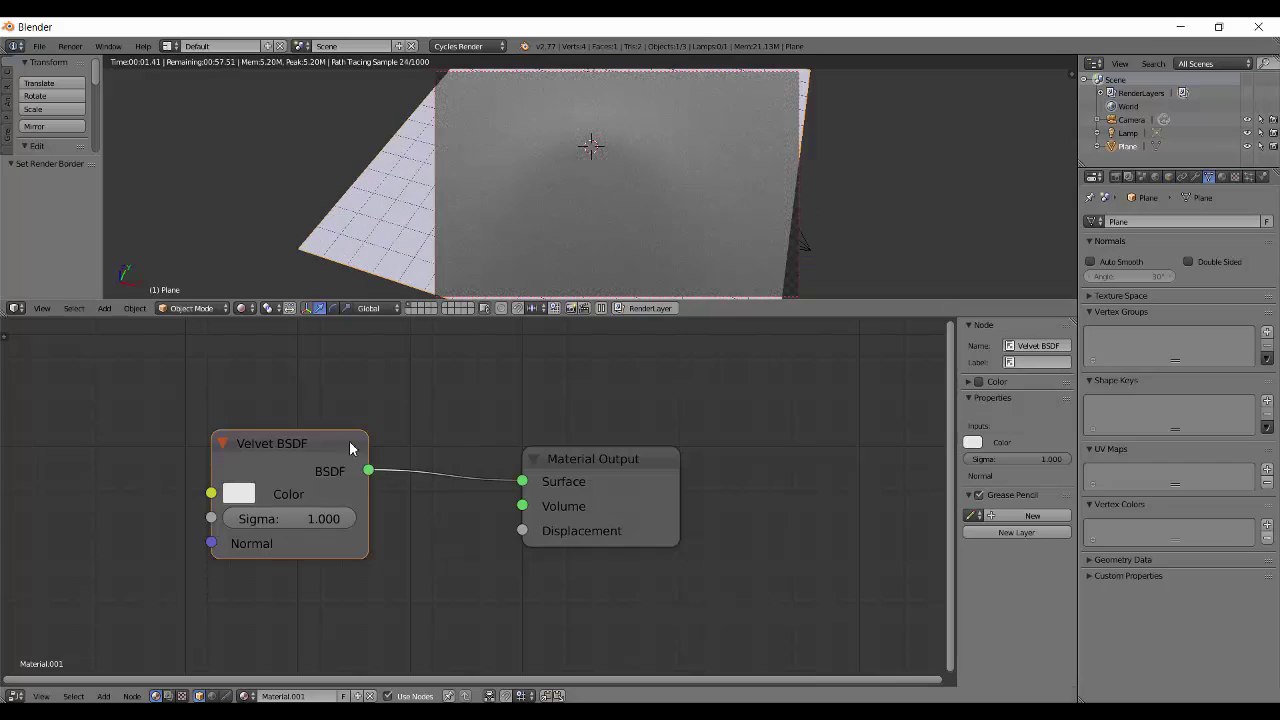
# Step: Change the Velvet BSDF color to light green
pyautogui.moveTo(569, 262); pyautogui.dragTo(575, 233, button='middle')
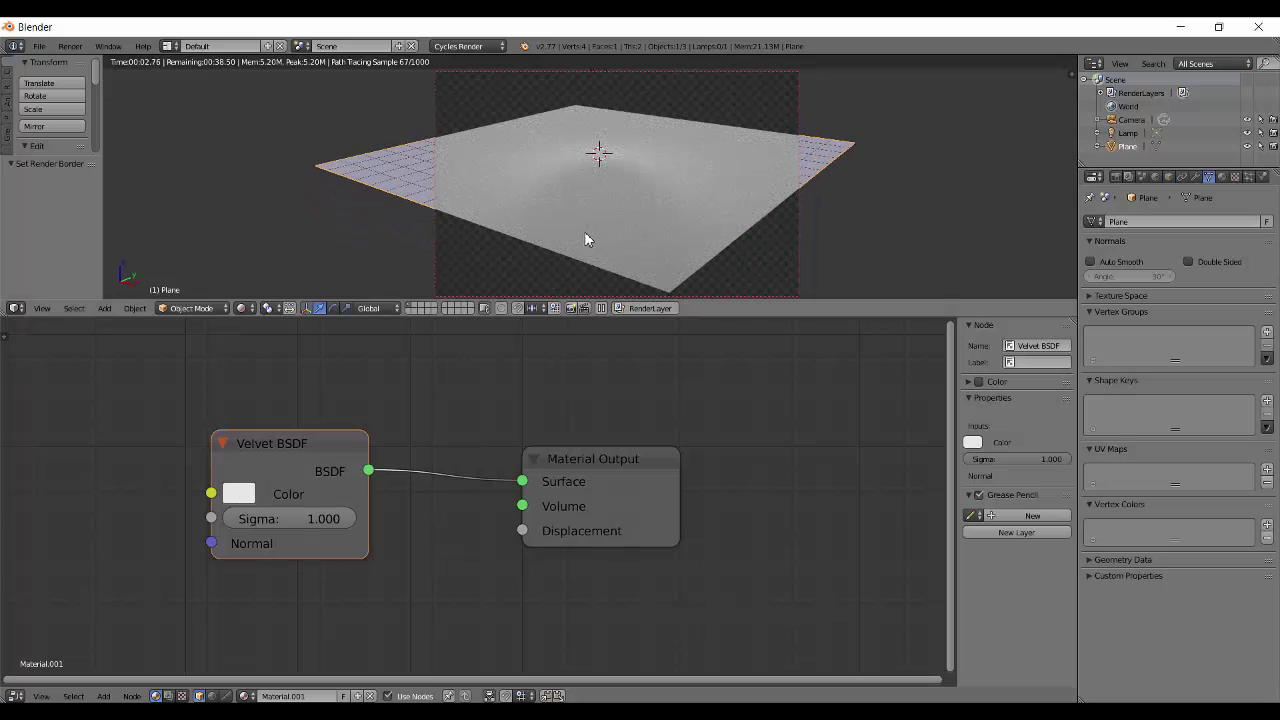
pyautogui.moveTo(584, 234); pyautogui.dragTo(654, 181, button='middle')
pyautogui.press('q')
pyautogui.click(628, 231)
pyautogui.click(238, 493)
pyautogui.moveTo(272, 252); pyautogui.dragTo(270, 234)
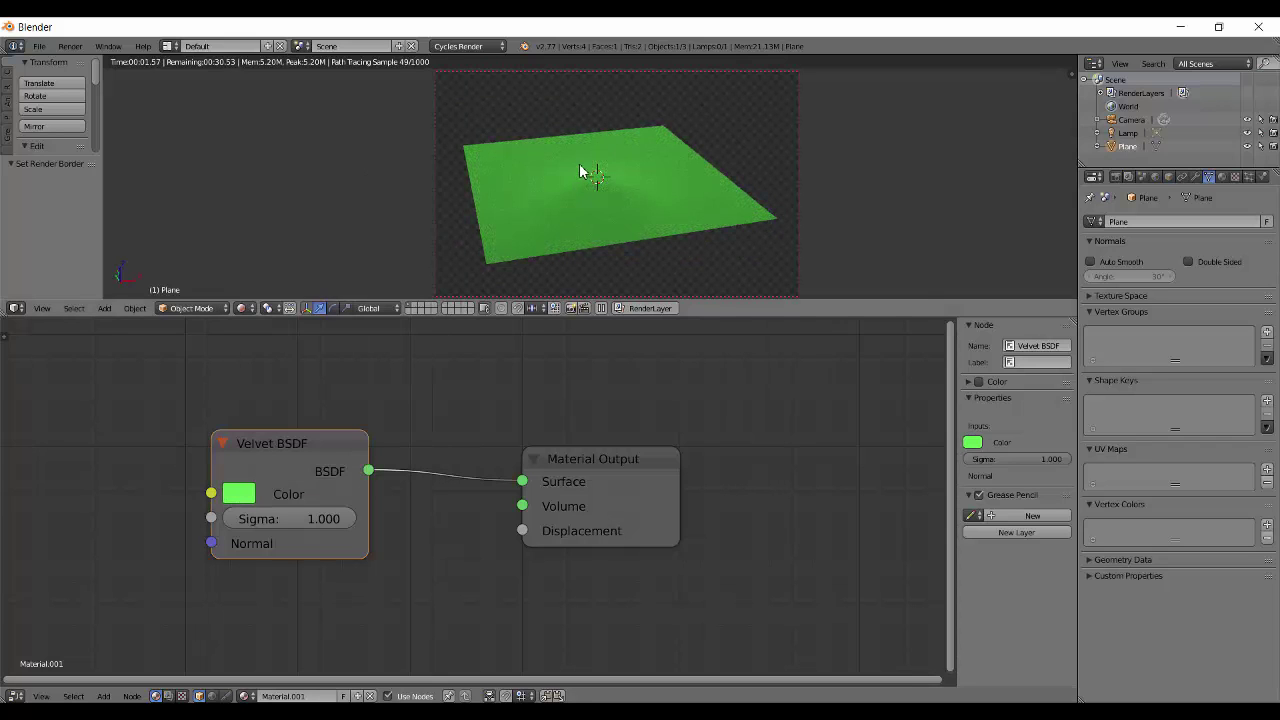
# Step: Return the viewport to solid shading and set the world background strength to 0
pyautogui.scroll(3, 529, 231)
pyautogui.hotkey('shift', 'z')
pyautogui.scroll(-6, 564, 206)
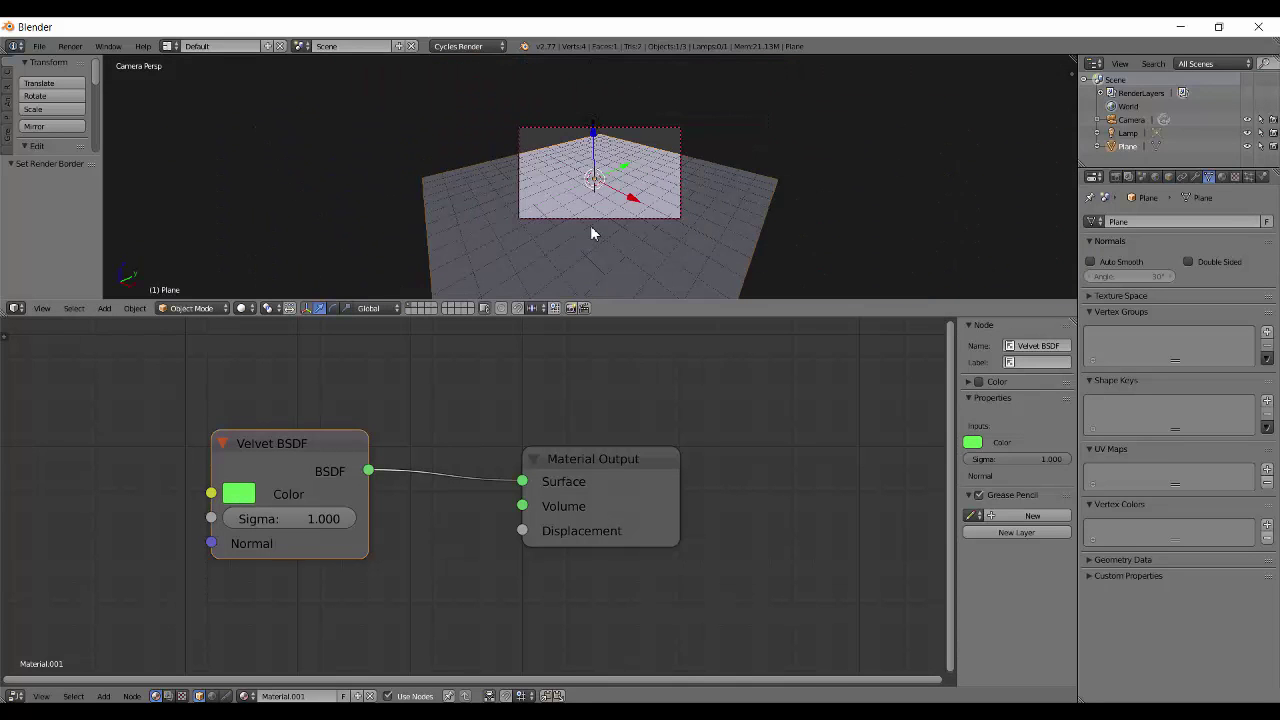
pyautogui.click(1155, 176)
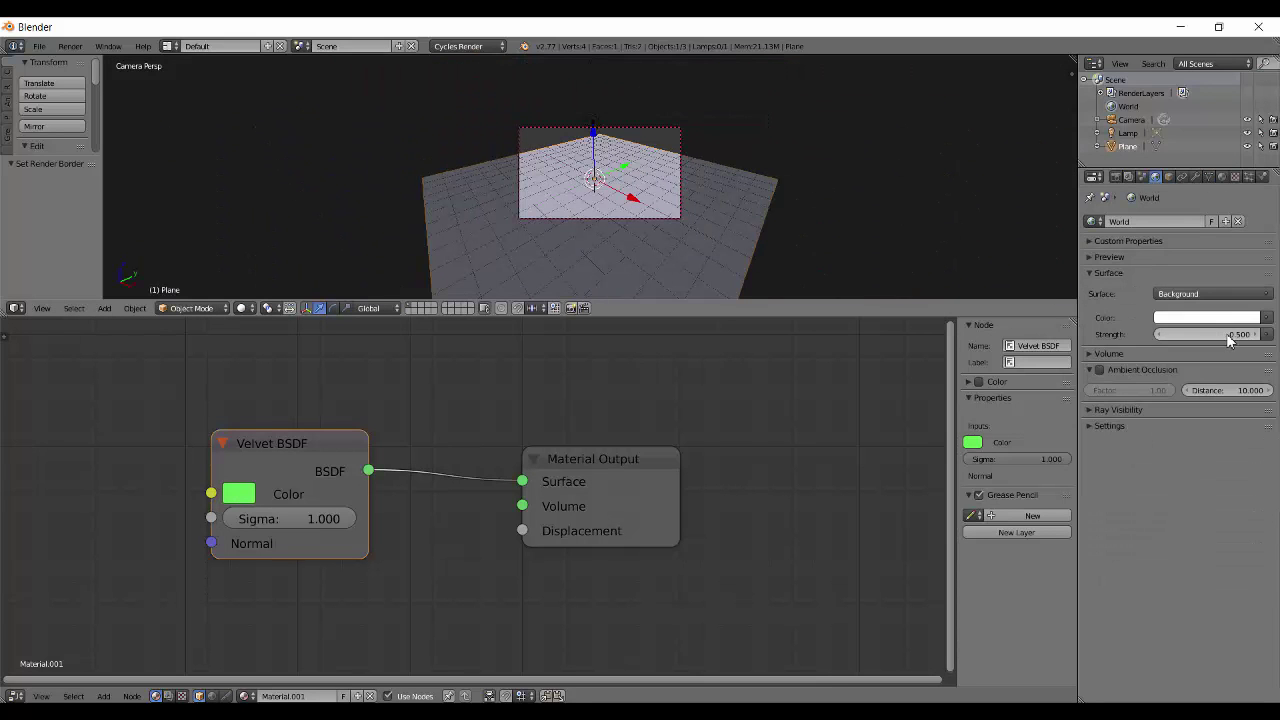
pyautogui.scroll(4, 575, 120)
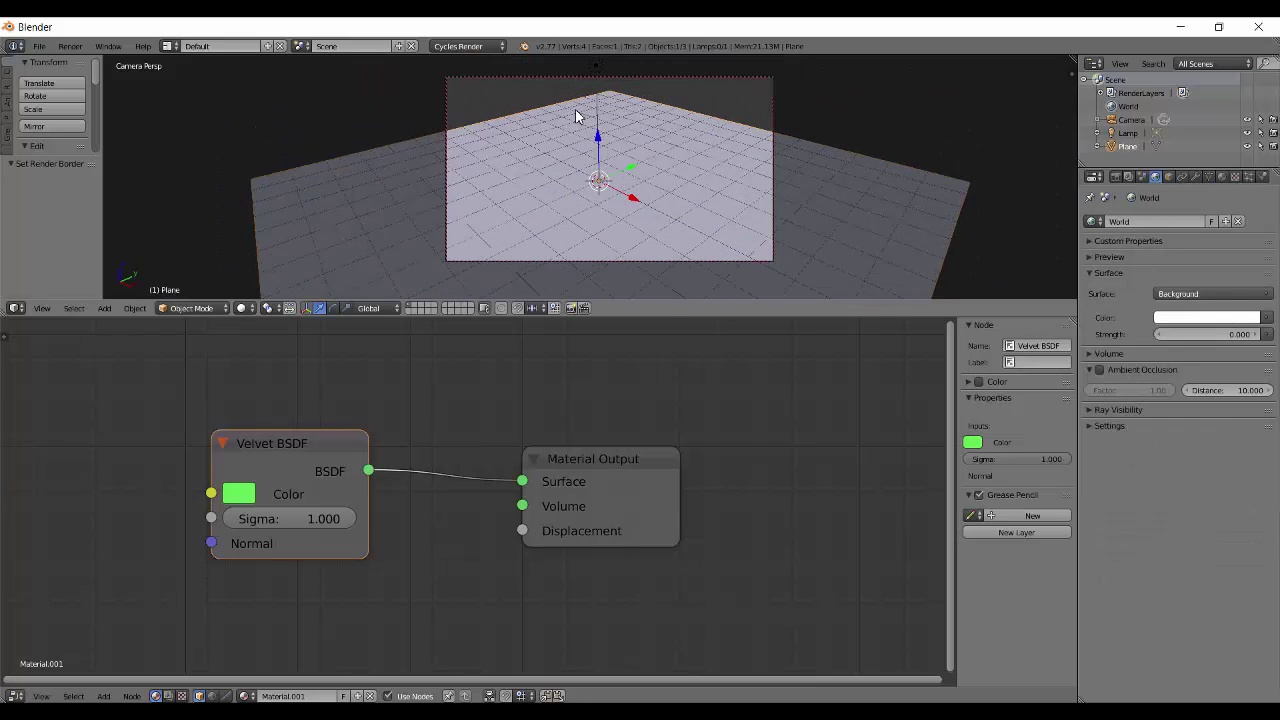
# Step: Turn rendered shading back on and examine the lamp's reflection on the velvet plane from several angles
pyautogui.hotkey('shift', 'z')
pyautogui.scroll(-3, 600, 108)
pyautogui.scroll(4, 625, 180)
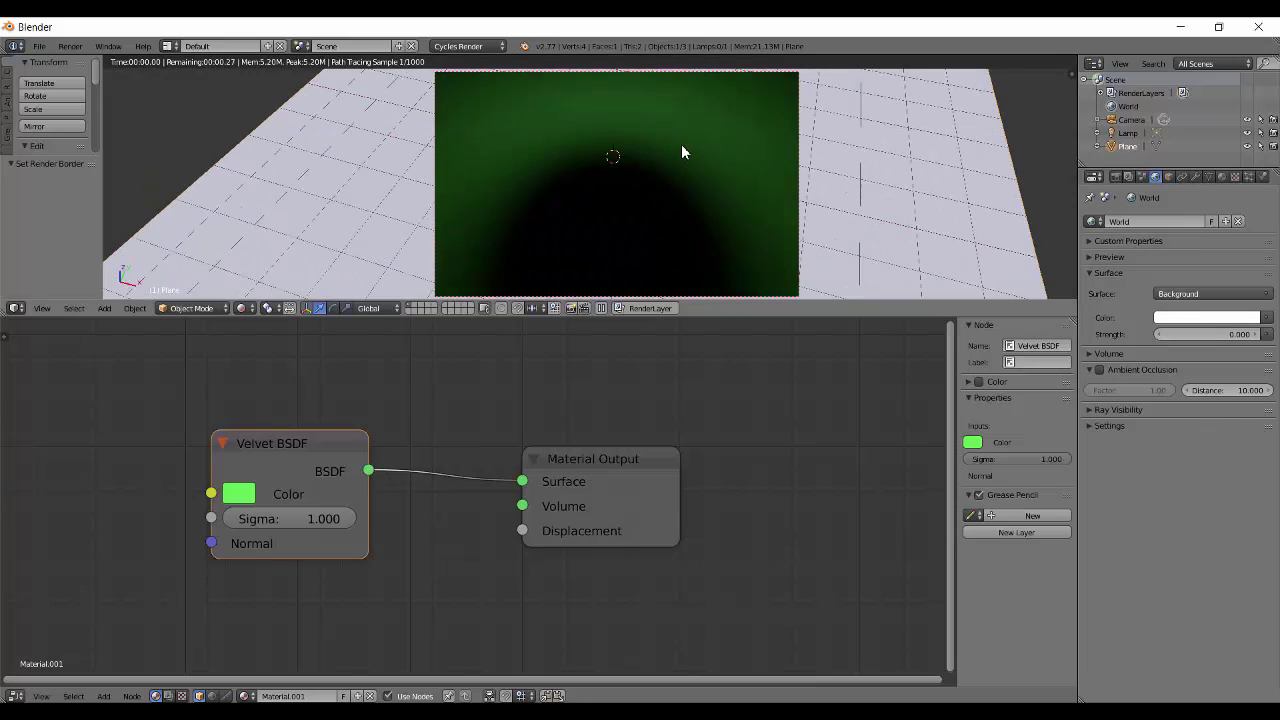
pyautogui.moveTo(682, 146); pyautogui.dragTo(719, 202, button='middle')
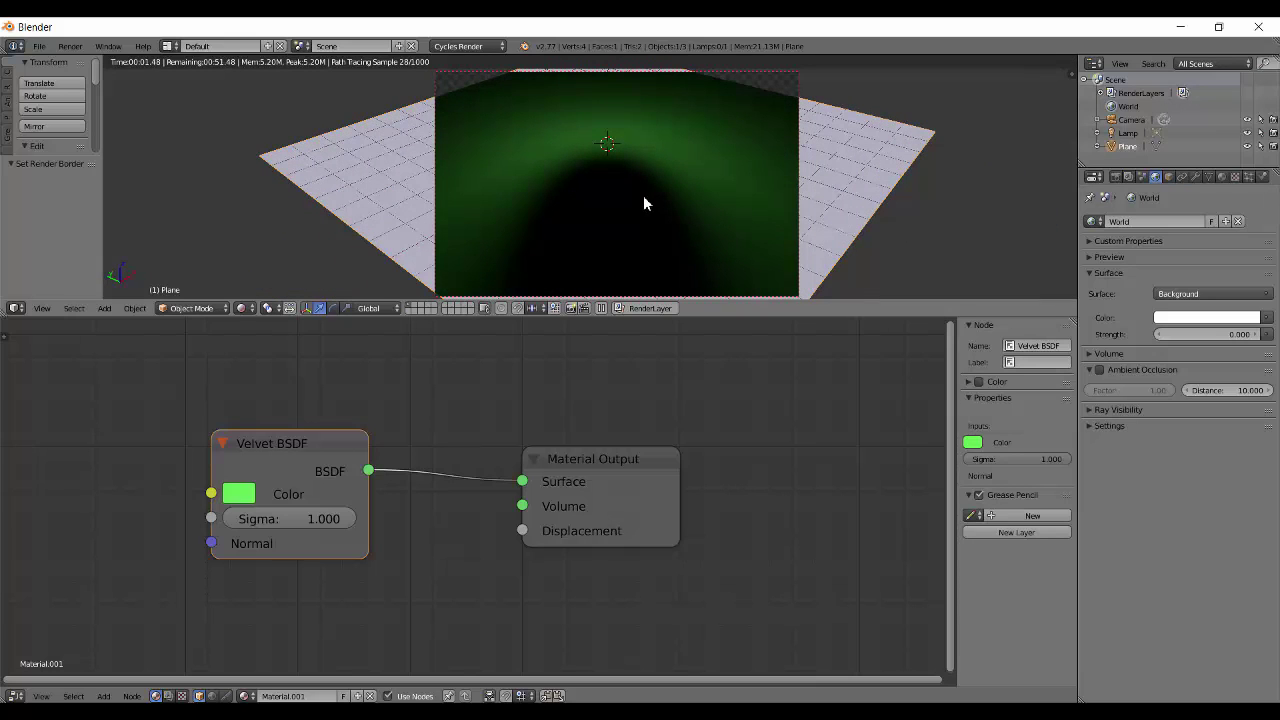
pyautogui.moveTo(643, 203); pyautogui.dragTo(689, 149, button='middle')
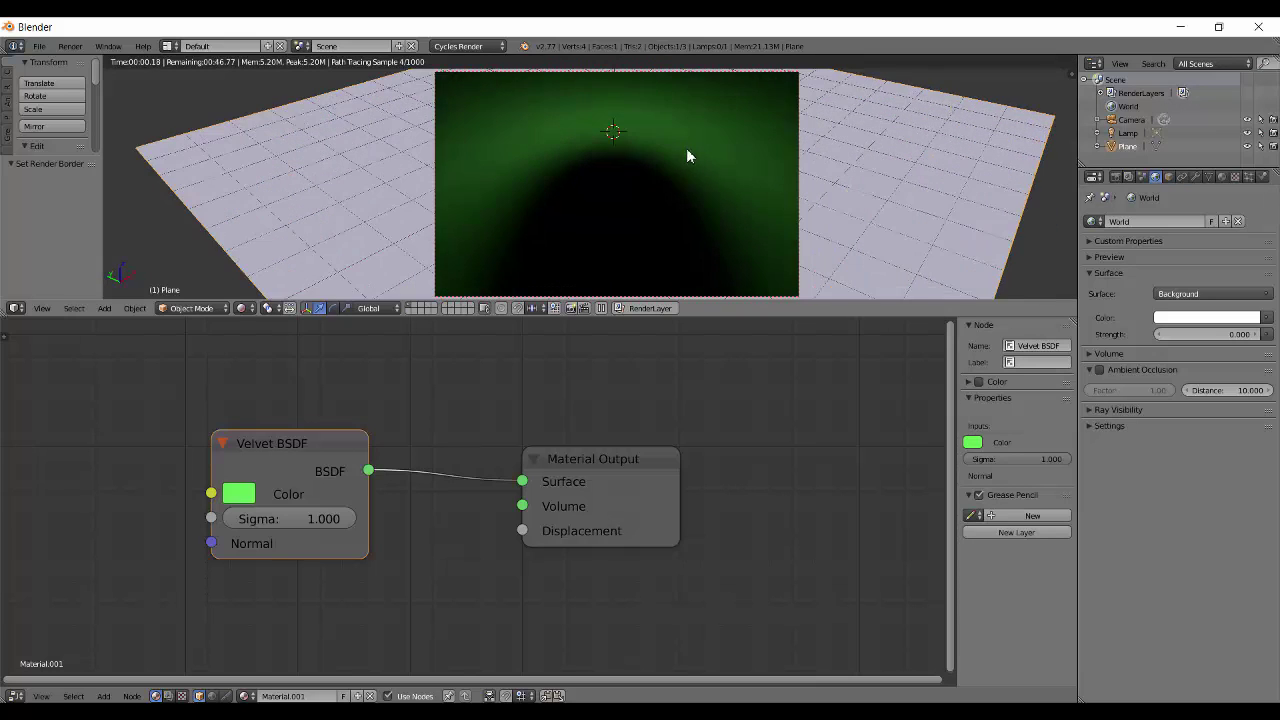
# Step: Desaturate the Velvet BSDF color to white using the HSV values
pyautogui.click(243, 492)
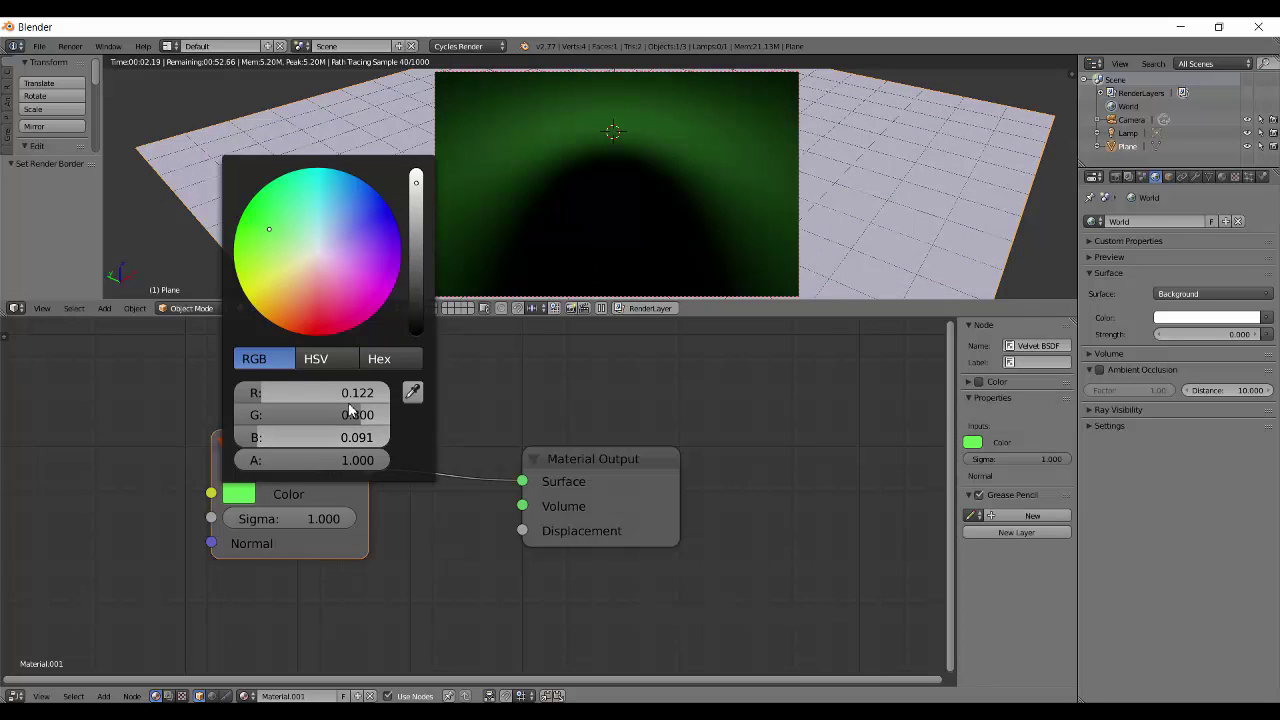
pyautogui.click(318, 359)
pyautogui.moveTo(250, 395); pyautogui.dragTo(240, 397)
pyautogui.scroll(-3, 808, 240)
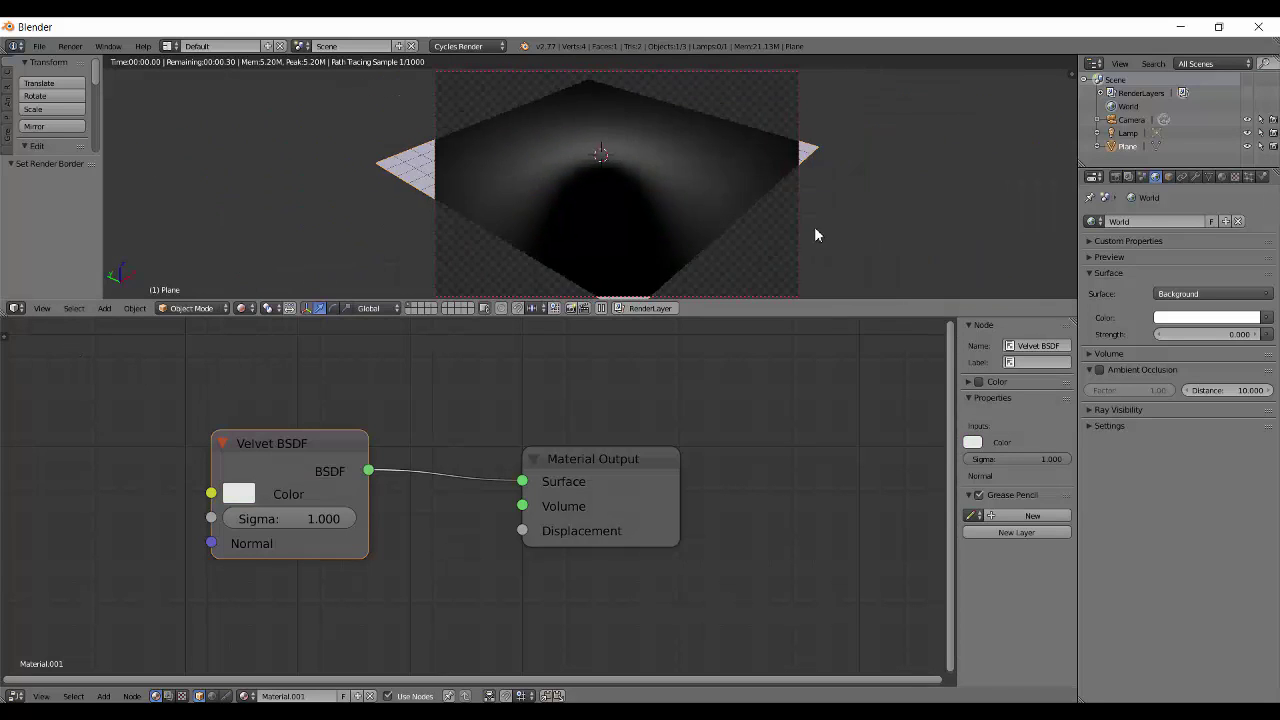
# Step: Set the Velvet BSDF sigma to 0 and examine the rendered plane from a low angle
pyautogui.moveTo(814, 228); pyautogui.dragTo(738, 264, button='middle')
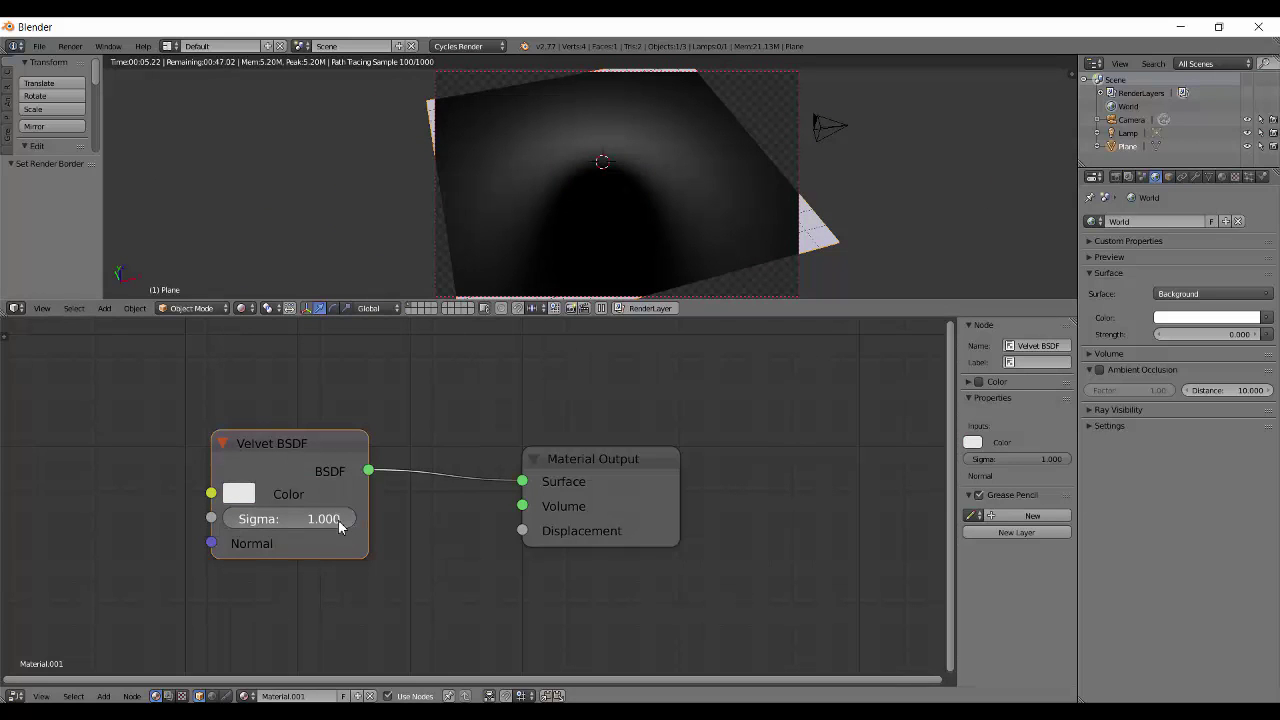
pyautogui.moveTo(340, 527); pyautogui.dragTo(198, 527)
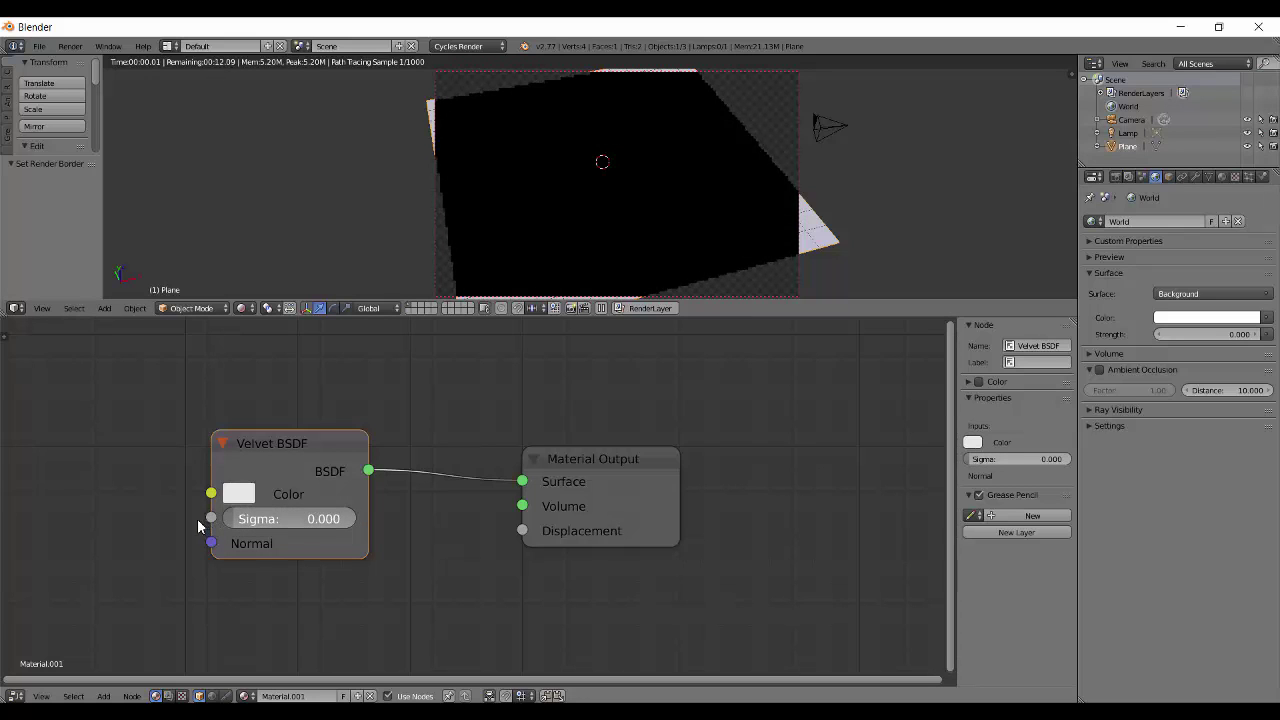
pyautogui.scroll(-4, 640, 232)
pyautogui.moveTo(622, 190); pyautogui.dragTo(524, 149, button='middle')
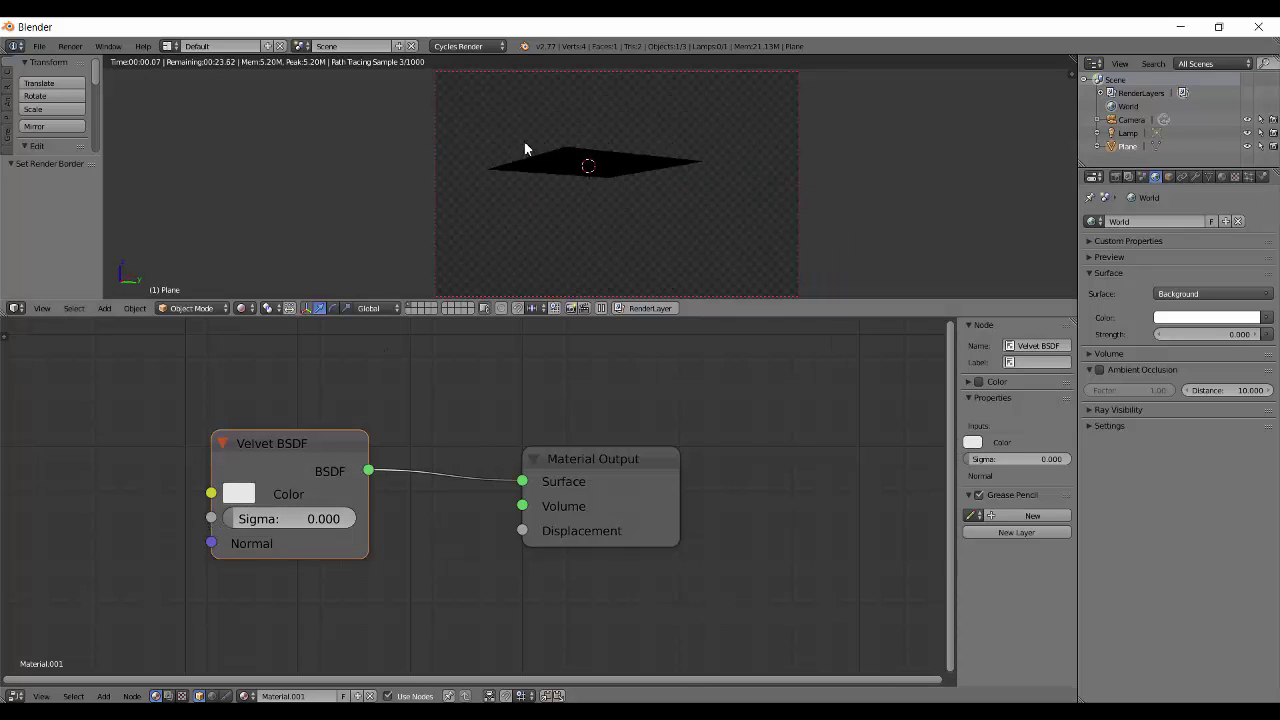
# Step: Set the Velvet BSDF sigma to 1 and examine the rendered plane from a higher angle
pyautogui.moveTo(523, 197); pyautogui.dragTo(572, 222, button='middle')
pyautogui.scroll(3, 655, 218)
pyautogui.moveTo(236, 520); pyautogui.dragTo(570, 277)
pyautogui.moveTo(686, 173); pyautogui.dragTo(762, 122, button='middle')
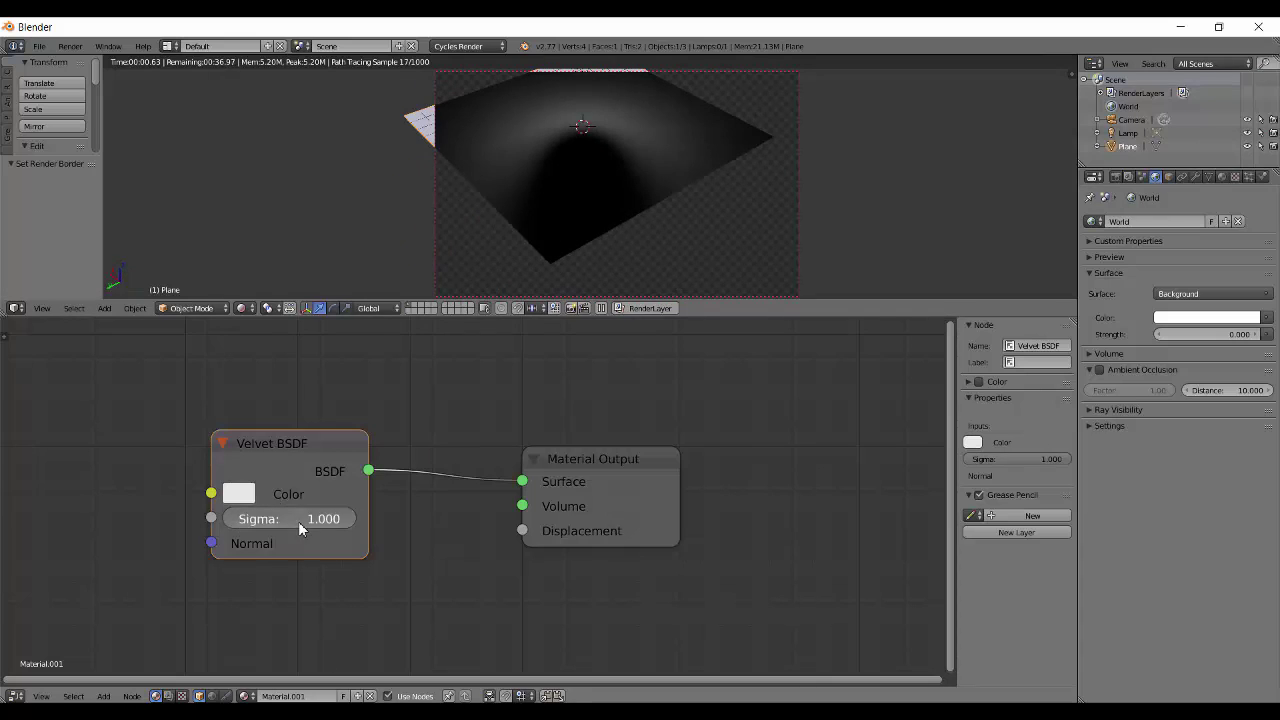
# Step: Try a Velvet BSDF sigma of 5 and examine its effect on the rendered plane
pyautogui.click(298, 521)
pyautogui.write('5')
pyautogui.press('Return')
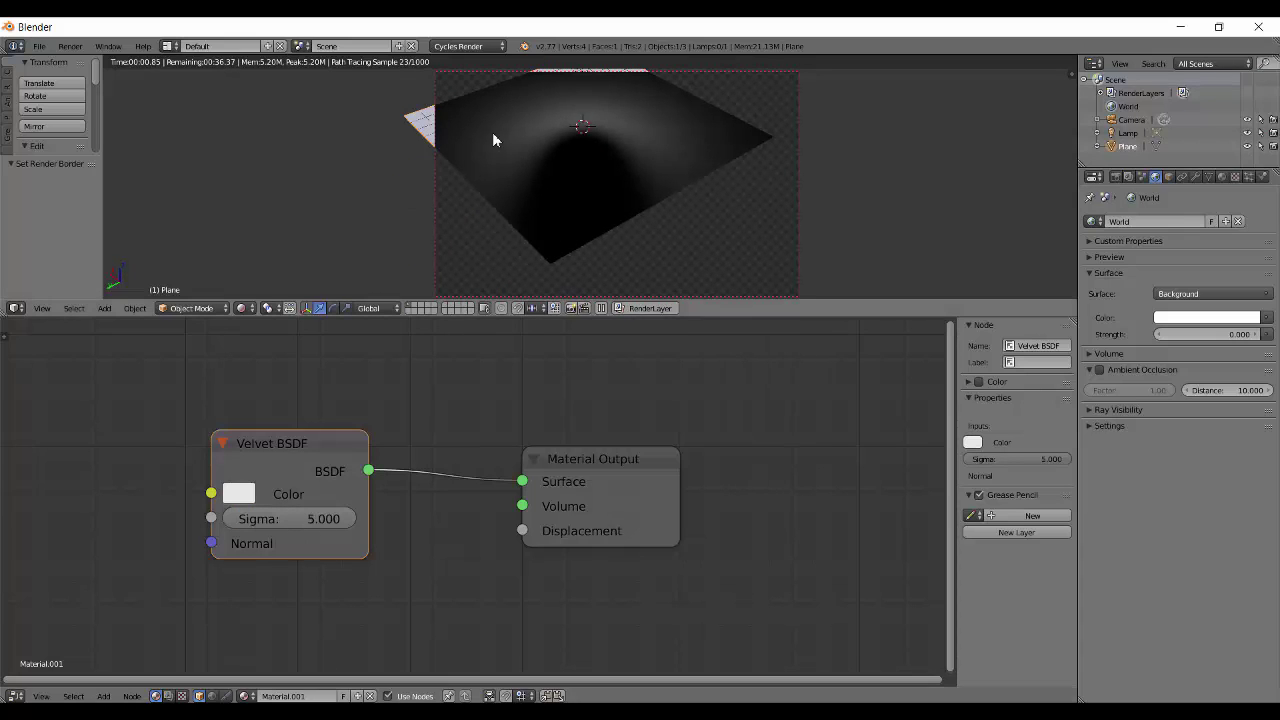
pyautogui.moveTo(493, 134); pyautogui.dragTo(554, 191, button='middle')
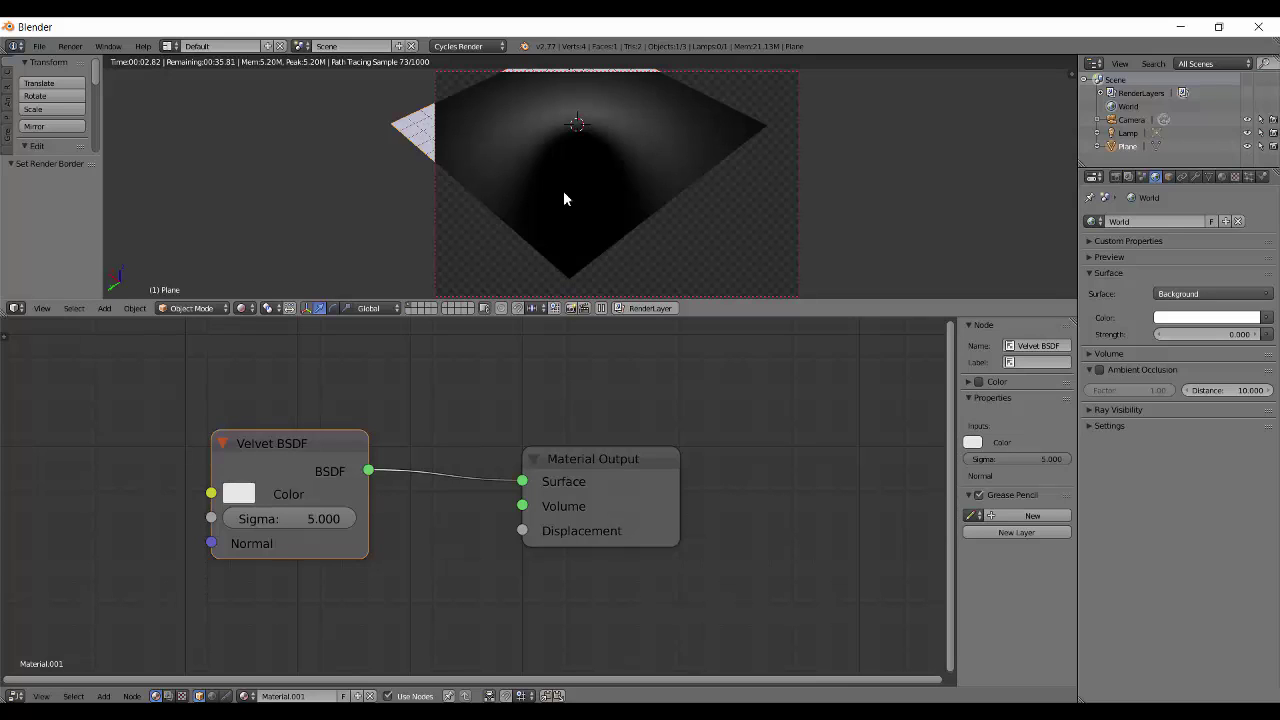
pyautogui.moveTo(610, 165); pyautogui.dragTo(617, 195, button='middle')
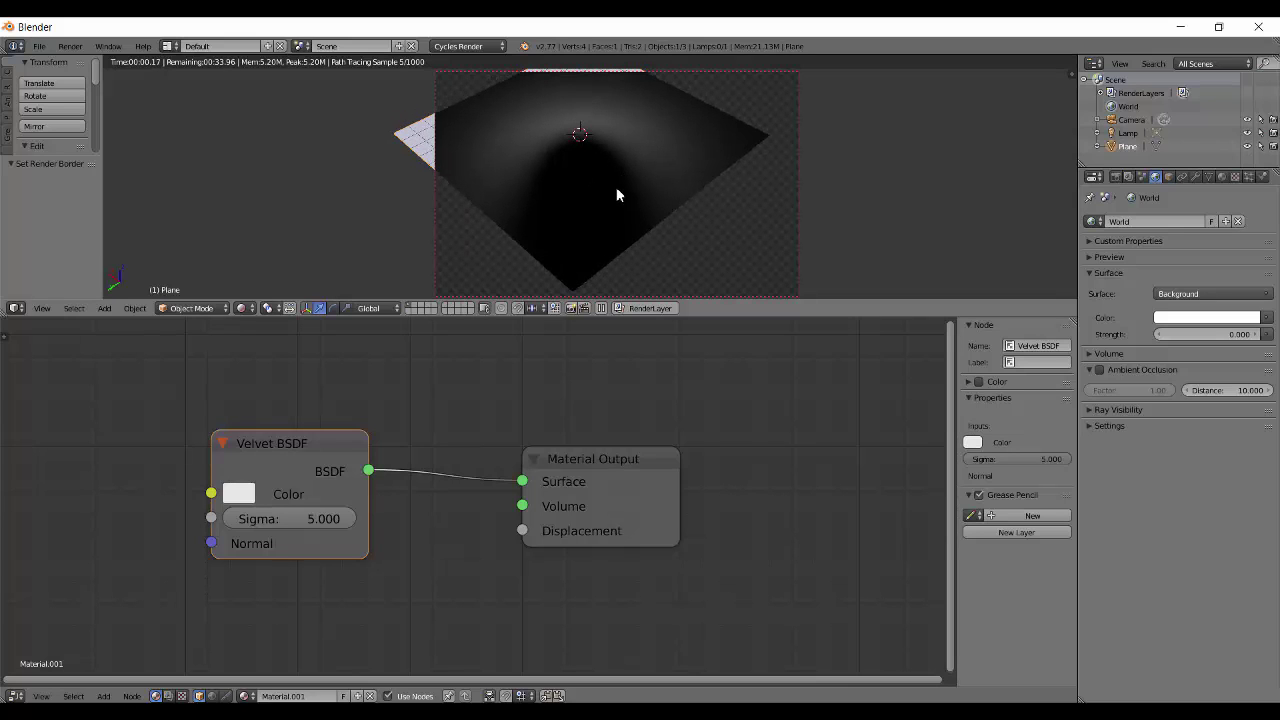
# Step: Set the Velvet BSDF sigma back to 1 and examine the plane from overhead and from lower angles
pyautogui.click(317, 517)
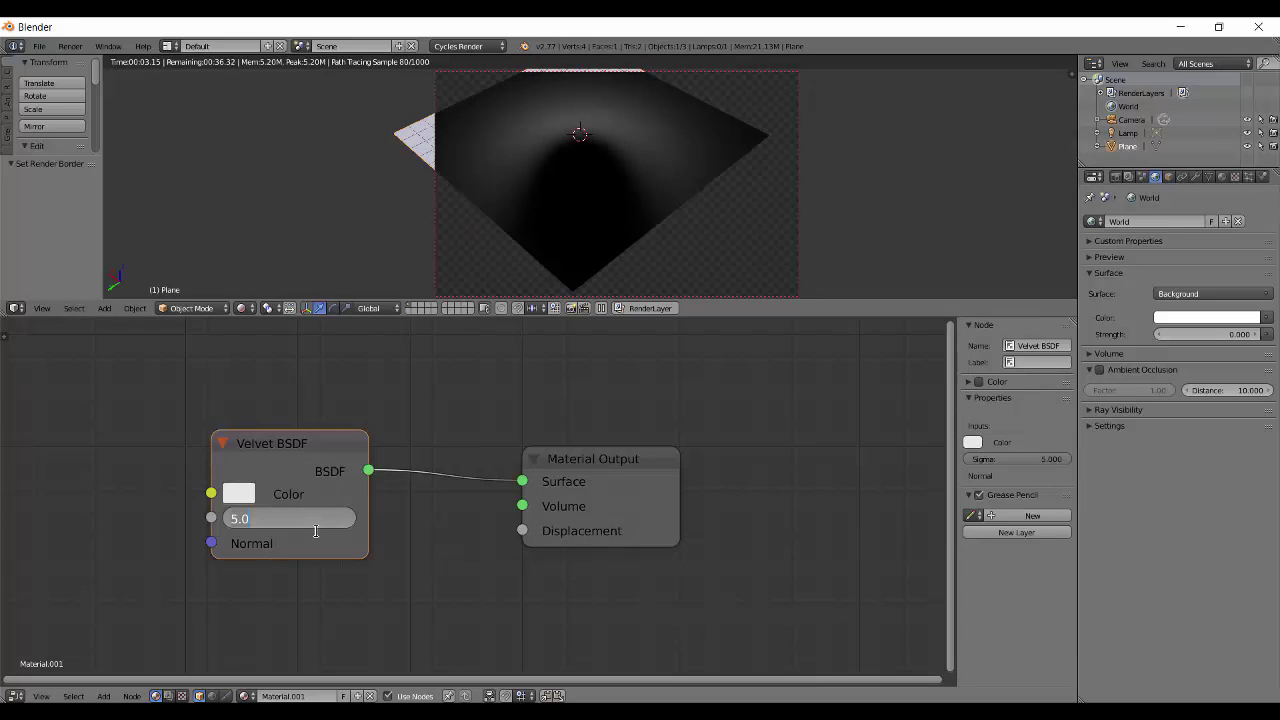
pyautogui.write('1')
pyautogui.press('Return')
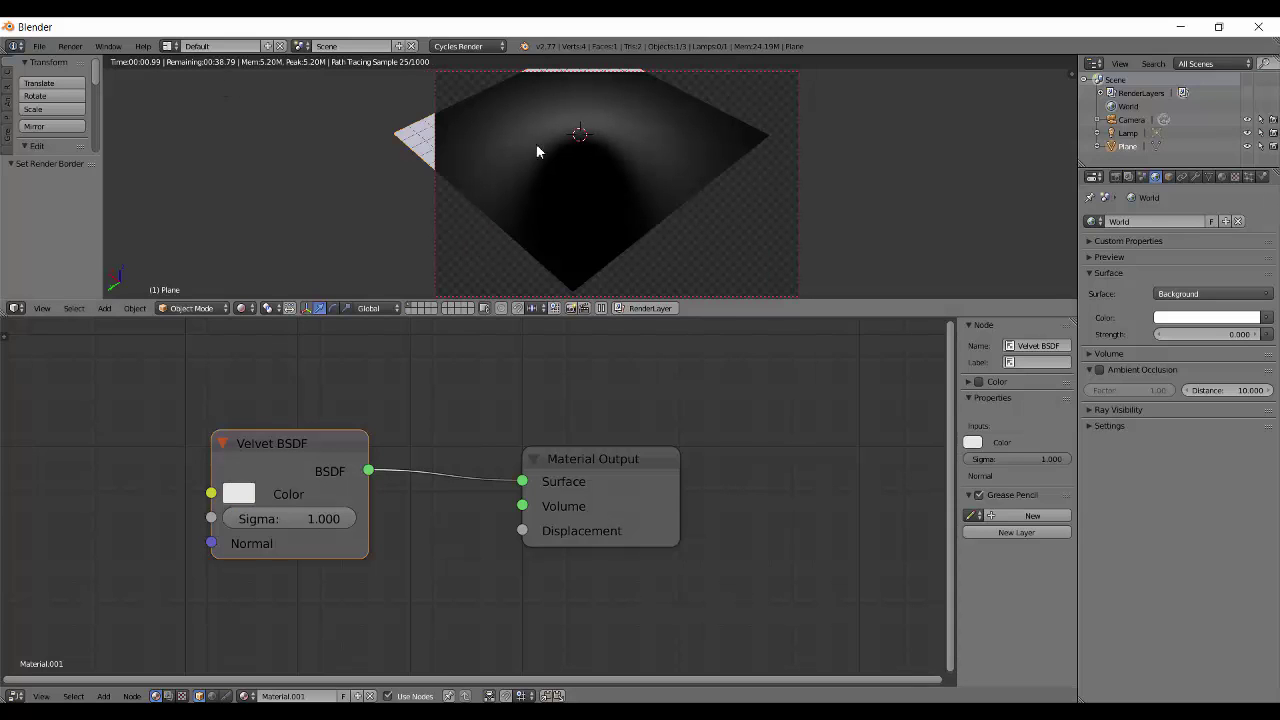
pyautogui.moveTo(536, 151); pyautogui.dragTo(546, 286, button='middle')
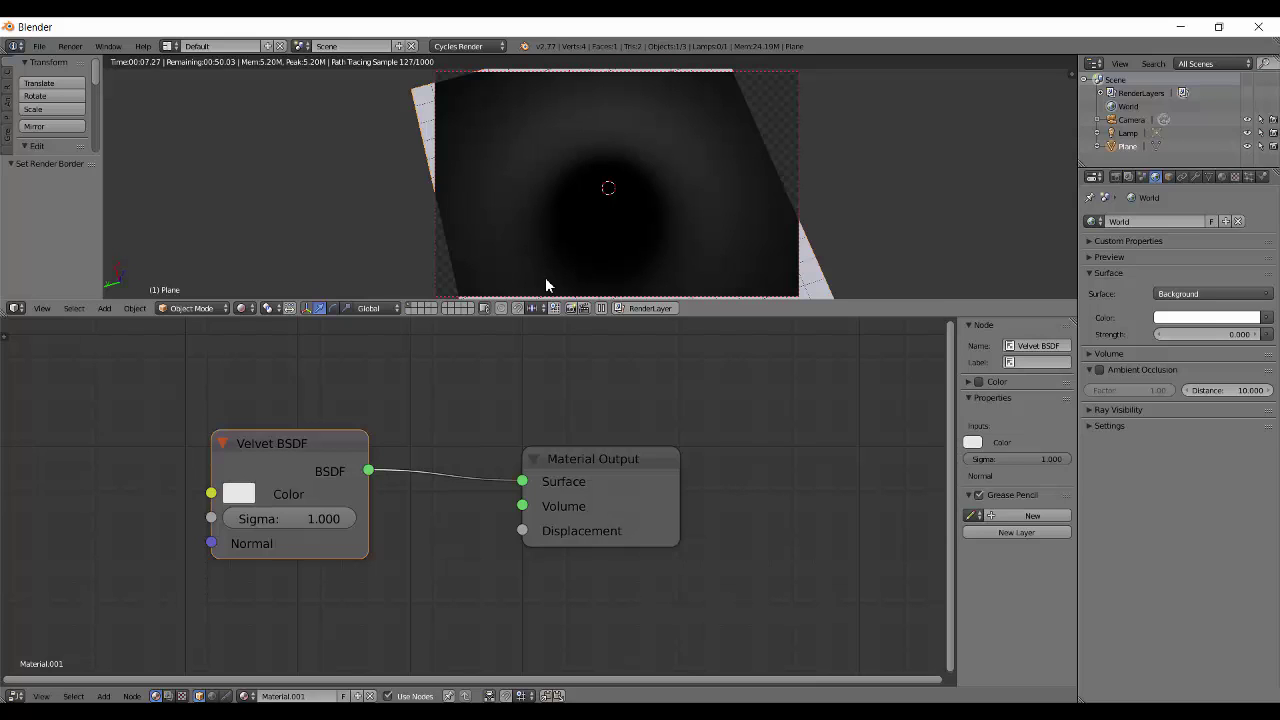
pyautogui.moveTo(703, 196); pyautogui.dragTo(709, 240, button='middle')
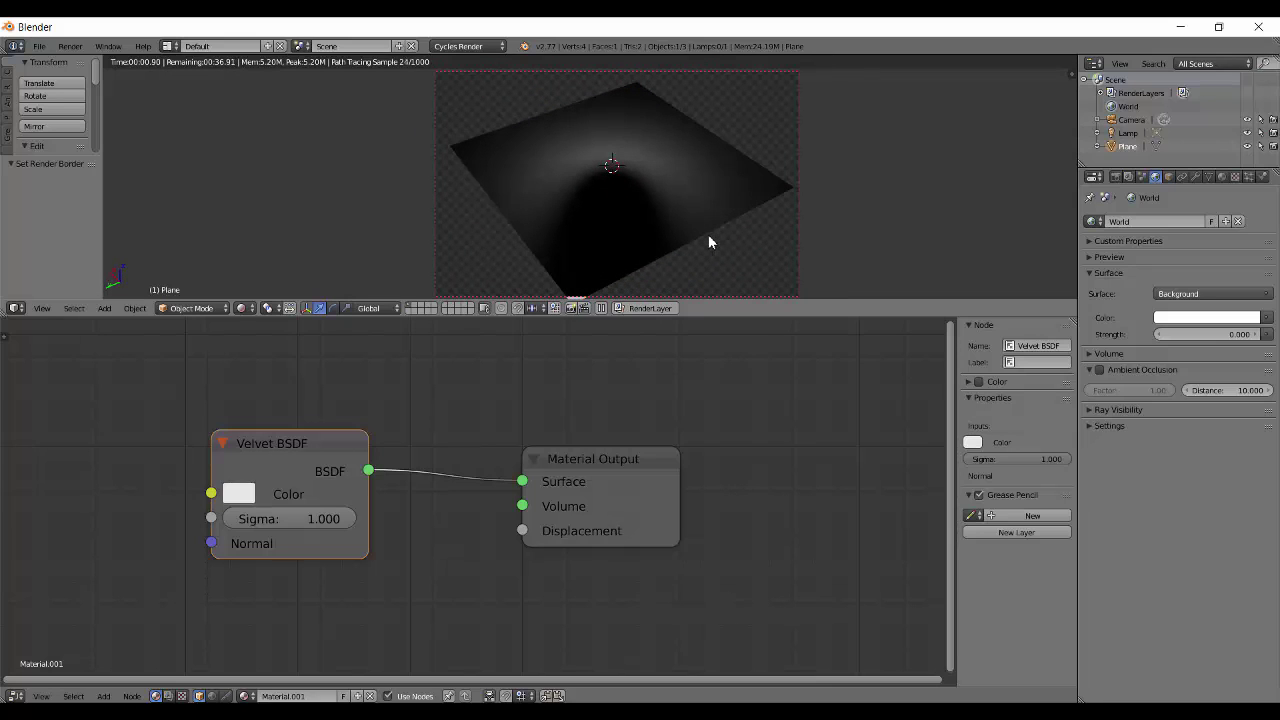
pyautogui.moveTo(680, 240)
pyautogui.mouseDown(button='middle')
pyautogui.moveTo(686, 209)
pyautogui.moveTo(669, 214)
pyautogui.moveTo(694, 223)
pyautogui.moveTo(613, 236)
pyautogui.moveTo(709, 238)
pyautogui.moveTo(675, 191)
pyautogui.moveTo(686, 191)
pyautogui.moveTo(651, 188)
pyautogui.moveTo(674, 181)
pyautogui.moveTo(689, 209)
pyautogui.moveTo(680, 220)
pyautogui.mouseUp(button='middle')
# Step: Return the viewport to solid shading and reload the start-up file
pyautogui.hotkey('shift', 'z')
pyautogui.scroll(-2, 674, 226)
pyautogui.hotkey('ctrl', 'n')
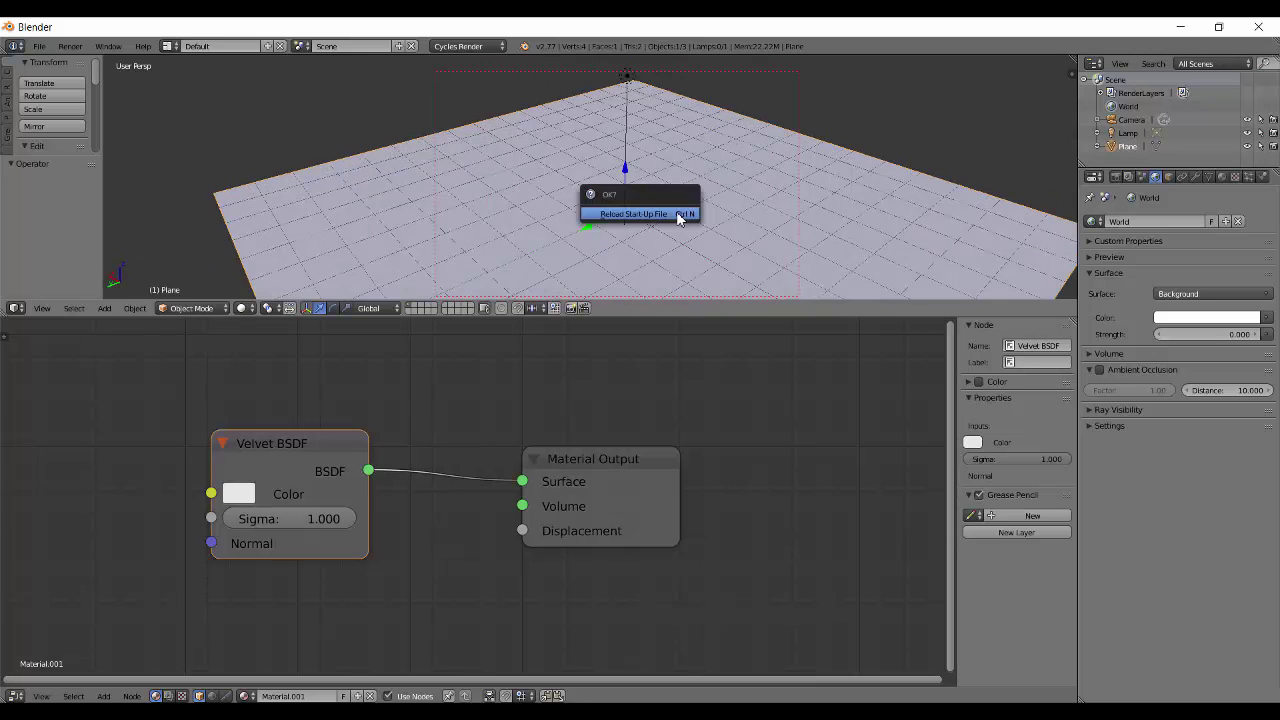
pyautogui.click(679, 216)
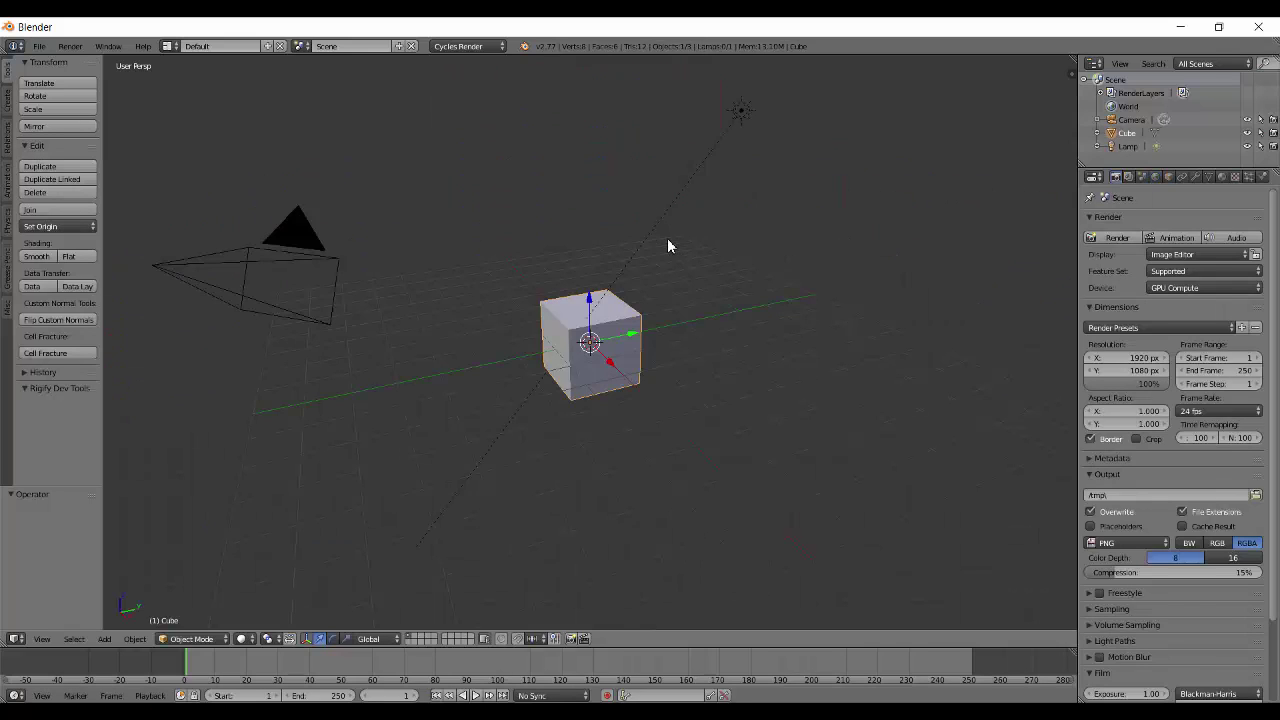
# Step: Replace the default cube with a UV sphere and shade it smooth
pyautogui.press('x')
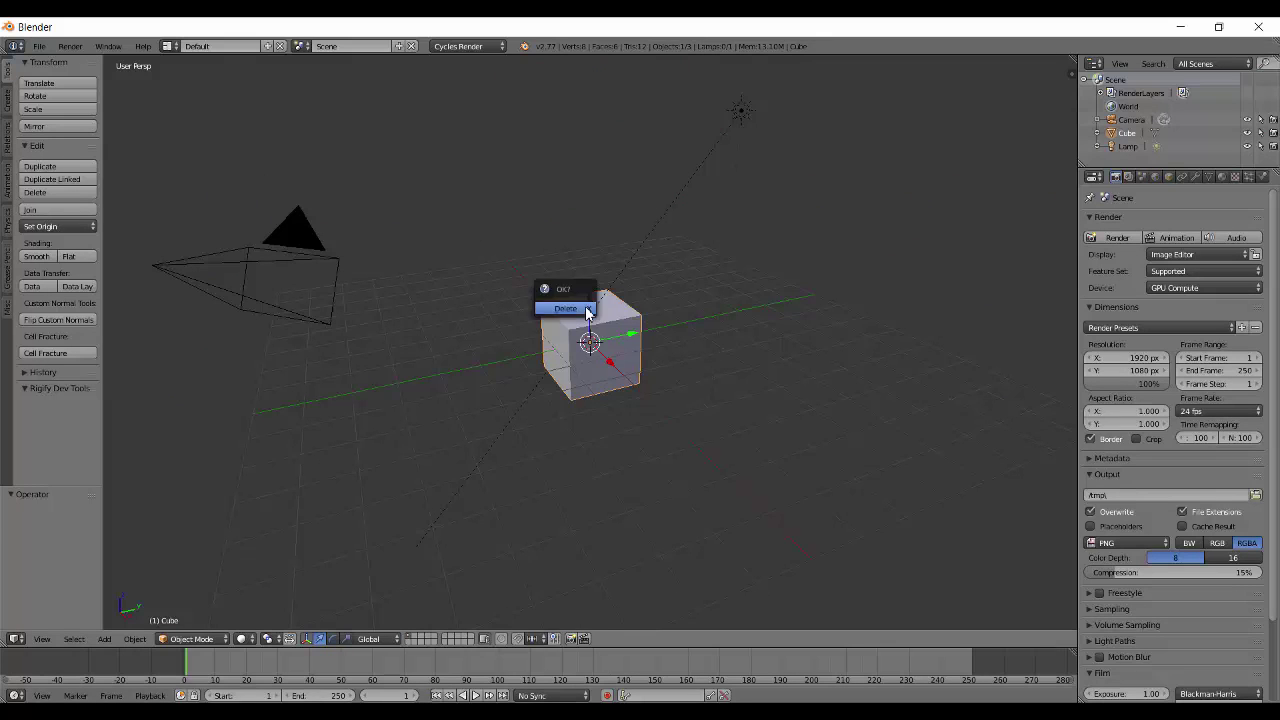
pyautogui.click(586, 308)
pyautogui.hotkey('shift', 'a')
pyautogui.moveTo(481, 285)
pyautogui.click(537, 318)
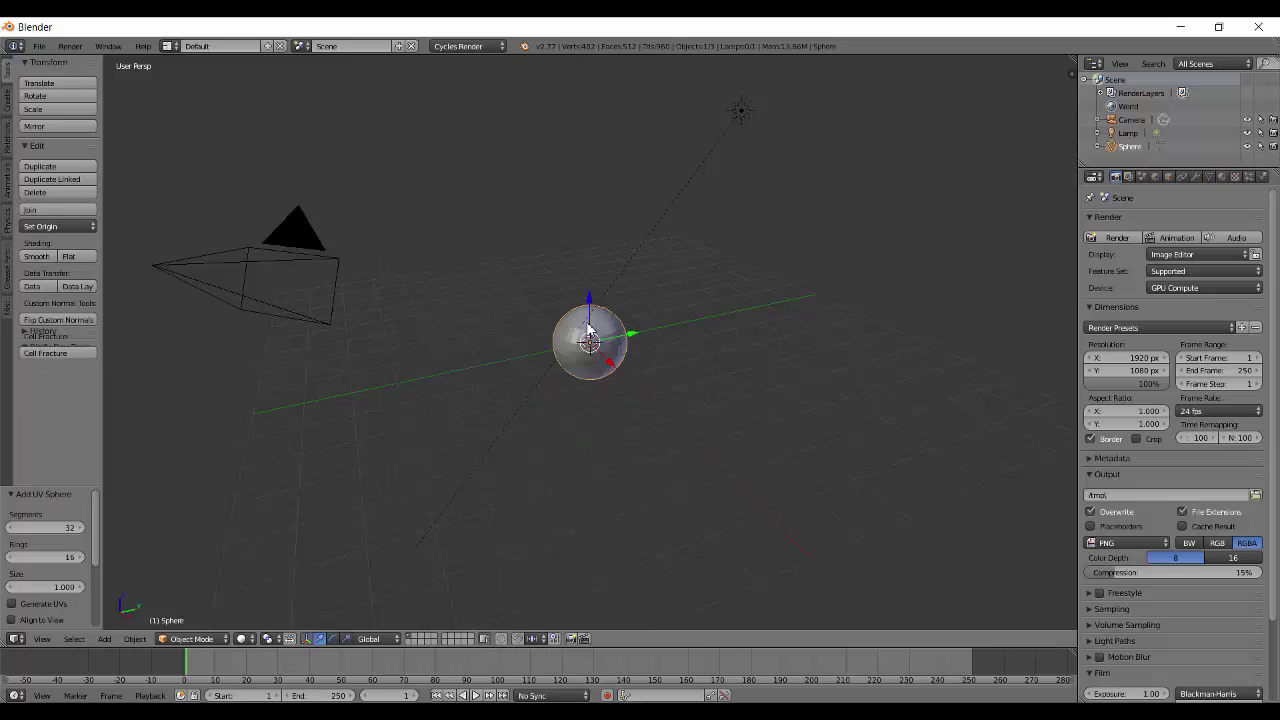
pyautogui.click(409, 662)
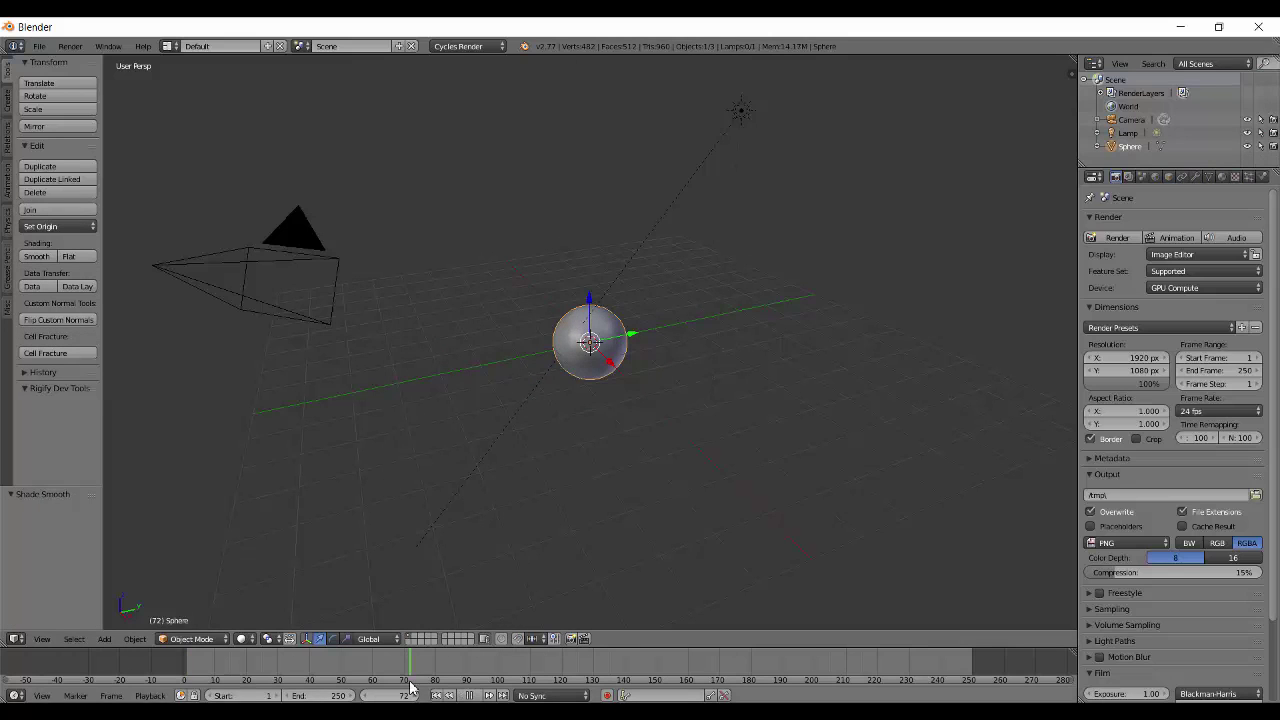
# Step: Turn the timeline area into an enlarged Node Editor and create a new material for the sphere
pyautogui.moveTo(397, 648); pyautogui.dragTo(397, 473)
pyautogui.click(17, 695)
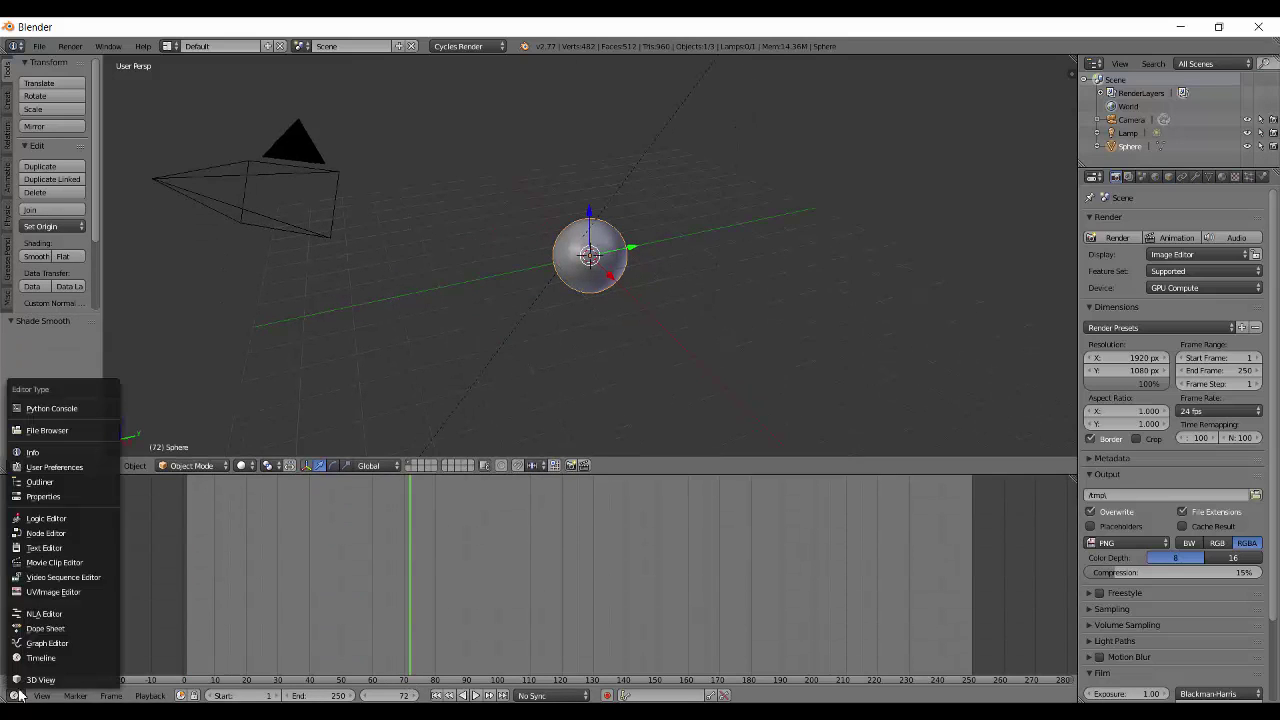
pyautogui.click(45, 533)
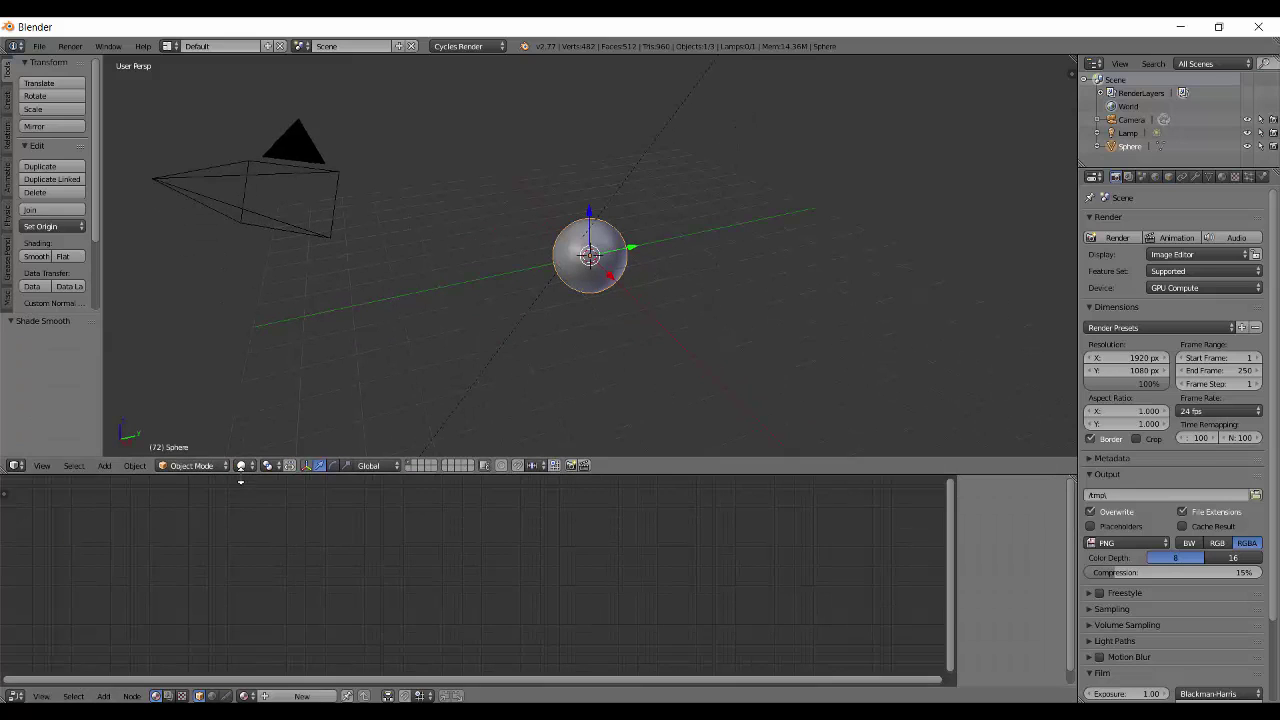
pyautogui.moveTo(238, 463); pyautogui.dragTo(250, 284)
pyautogui.scroll(10, 404, 530)
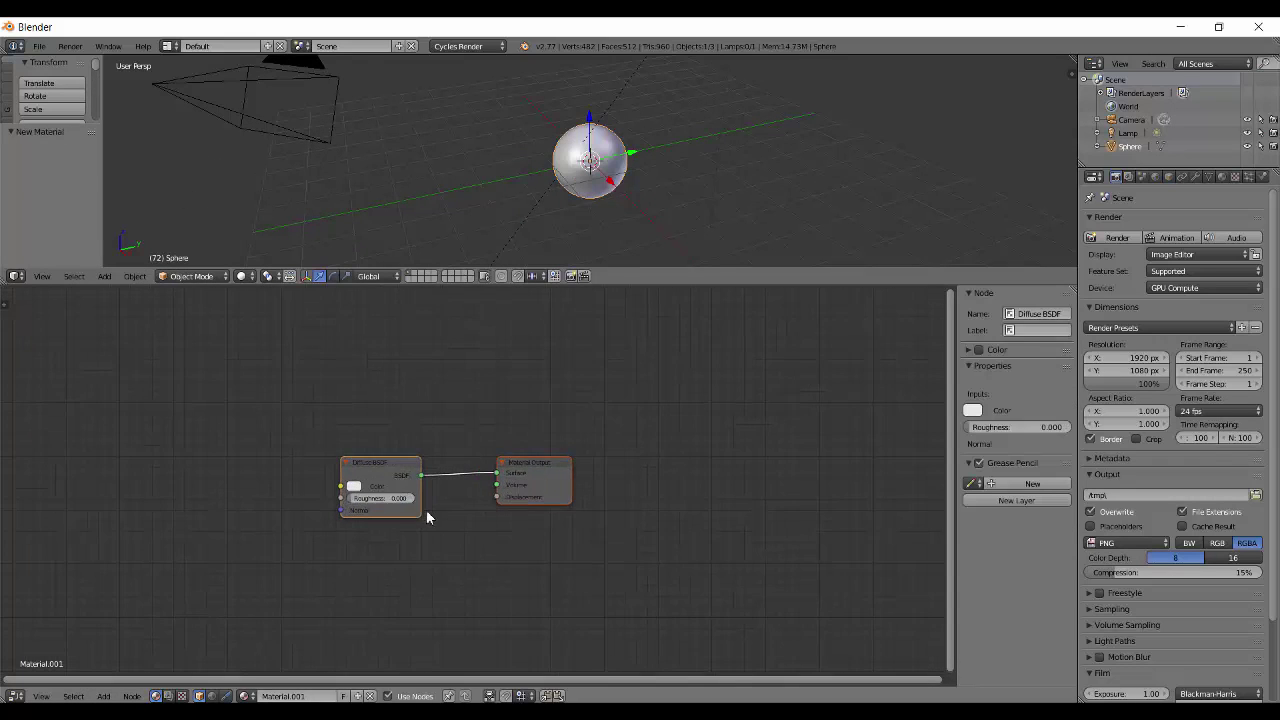
# Step: Switch the sphere material's Diffuse BSDF node to a Toon BSDF
pyautogui.click(387, 468)
pyautogui.scroll(7, 387, 469)
pyautogui.hotkey('shift', 's')
pyautogui.moveTo(386, 471)
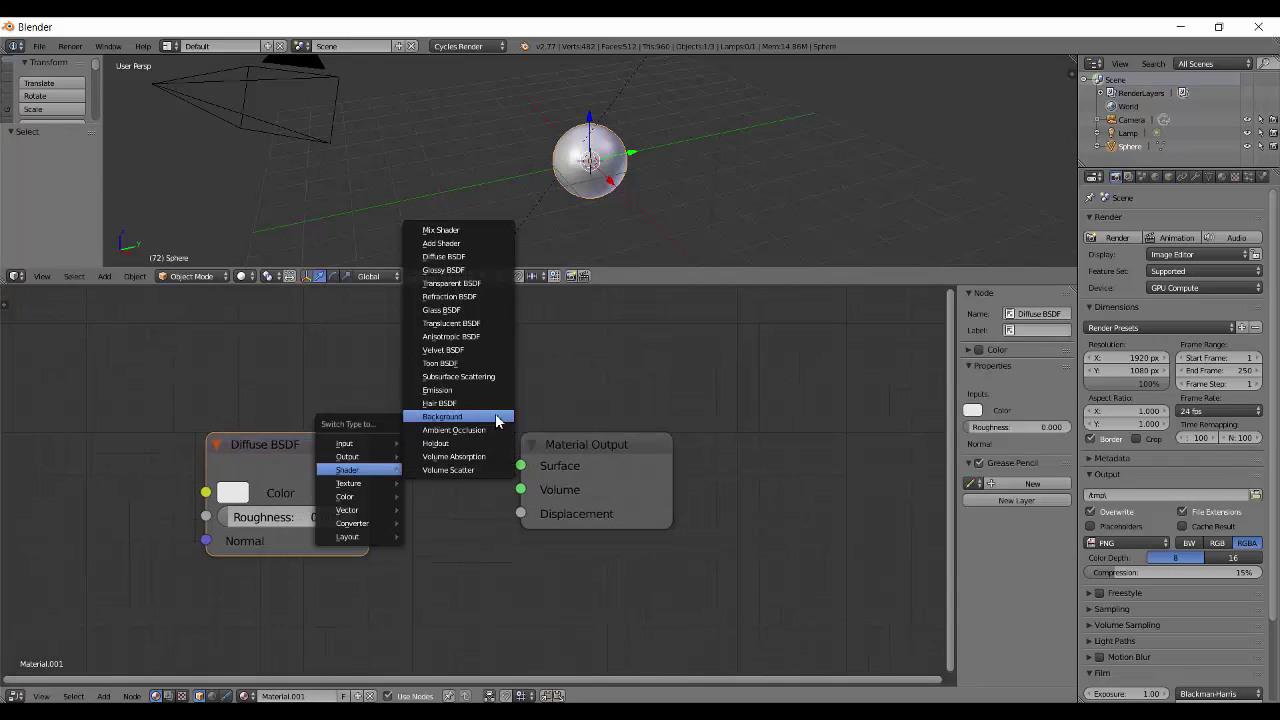
pyautogui.click(484, 363)
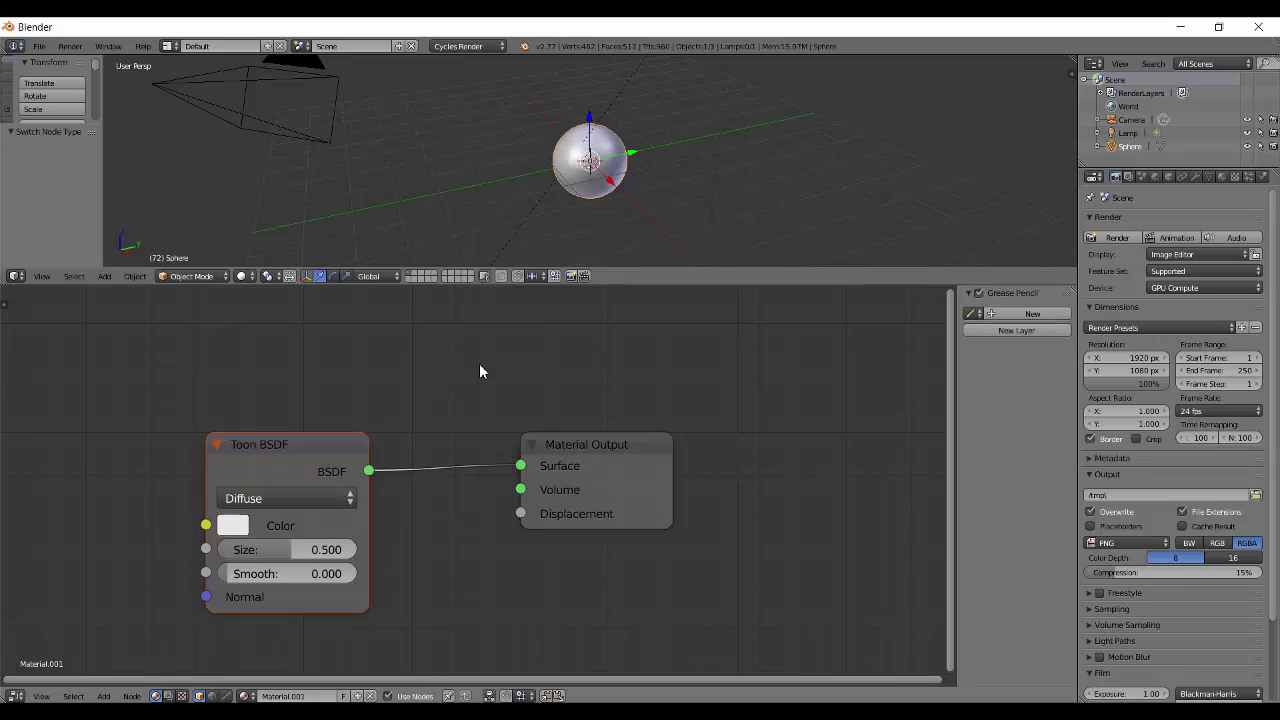
# Step: Turn on rendered shading with nothing selected and limit the render to a border around the sphere
pyautogui.press('a')
pyautogui.hotkey('shift', 'z')
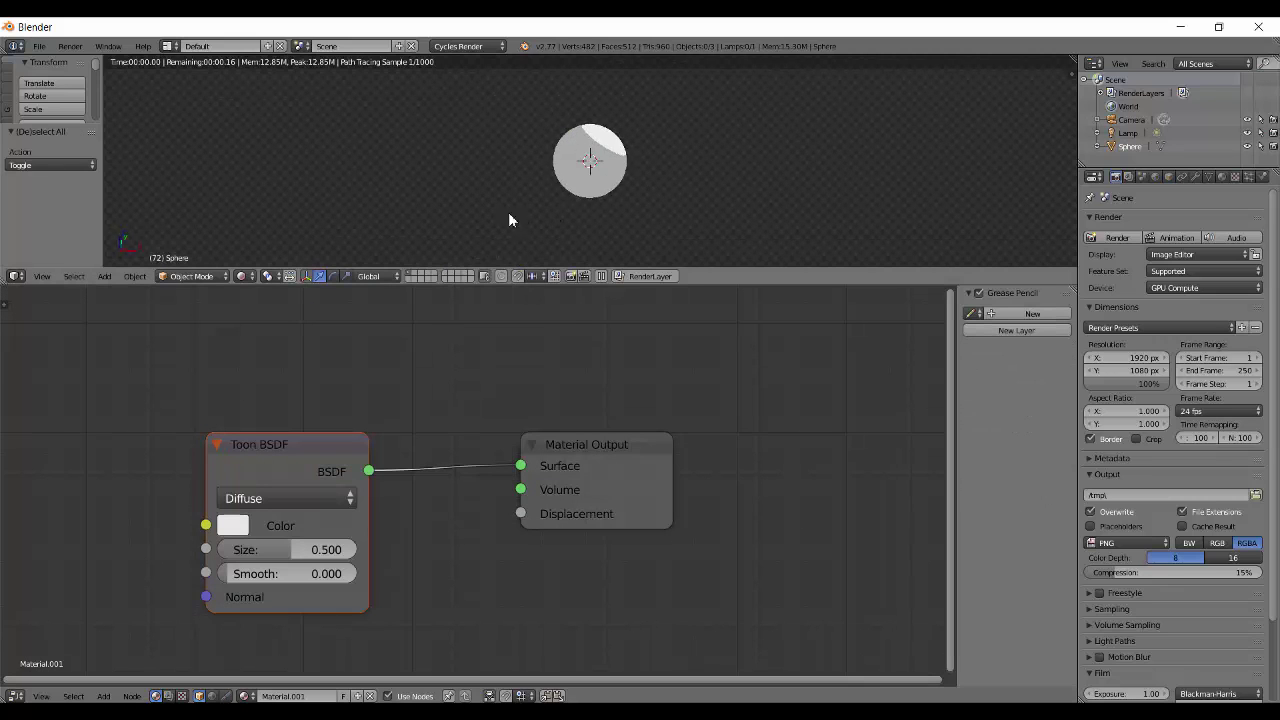
pyautogui.scroll(3, 615, 196)
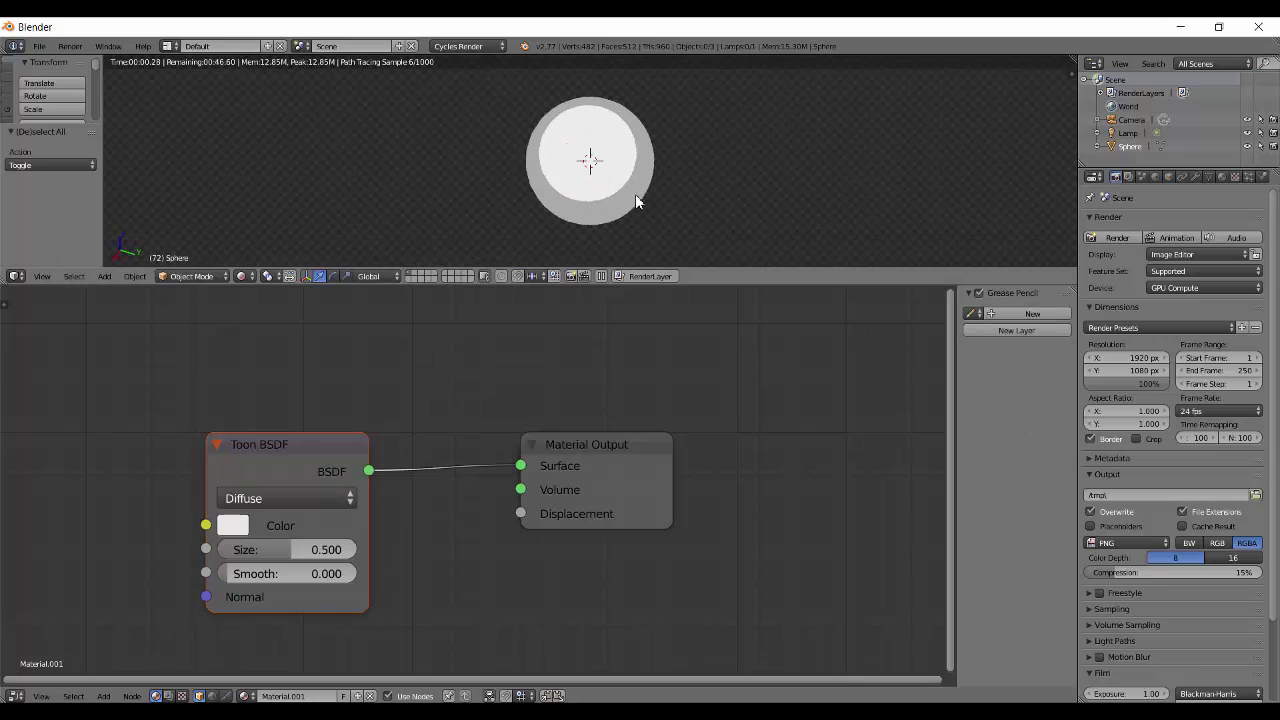
pyautogui.hotkey('ctrl', 'b')
pyautogui.moveTo(443, 63); pyautogui.dragTo(718, 252)
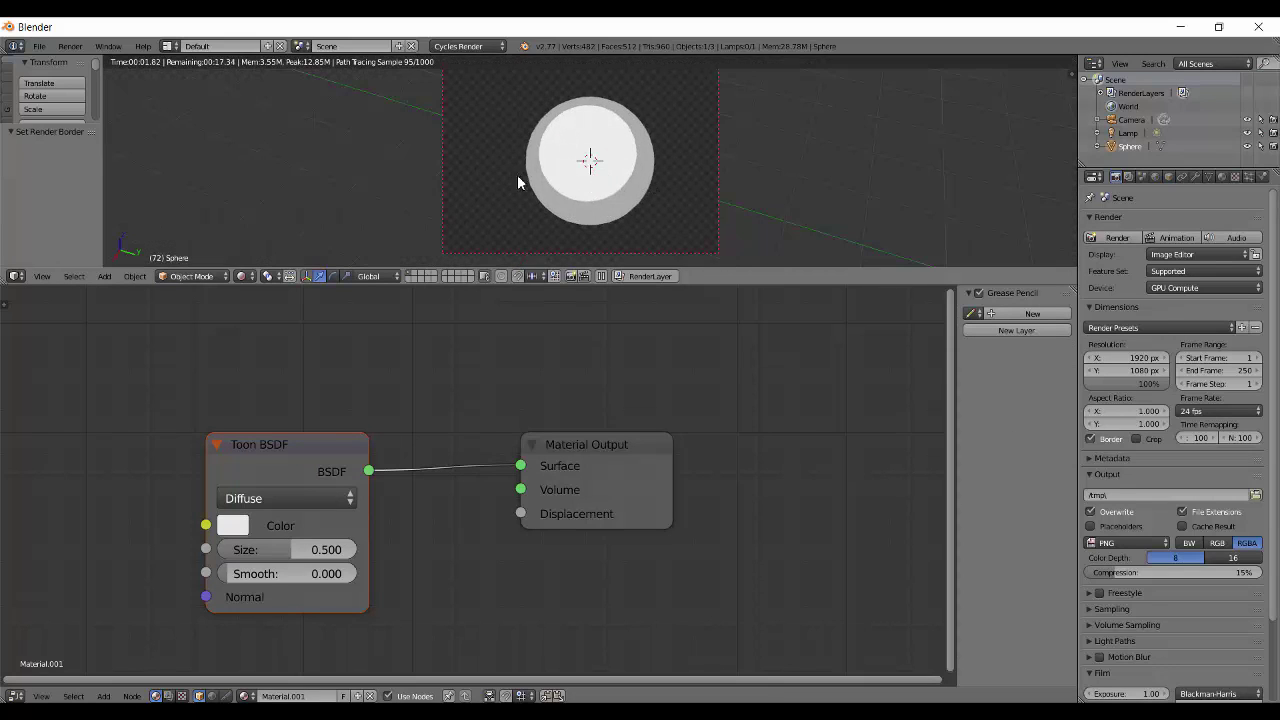
pyautogui.moveTo(517, 182); pyautogui.dragTo(556, 199, button='middle')
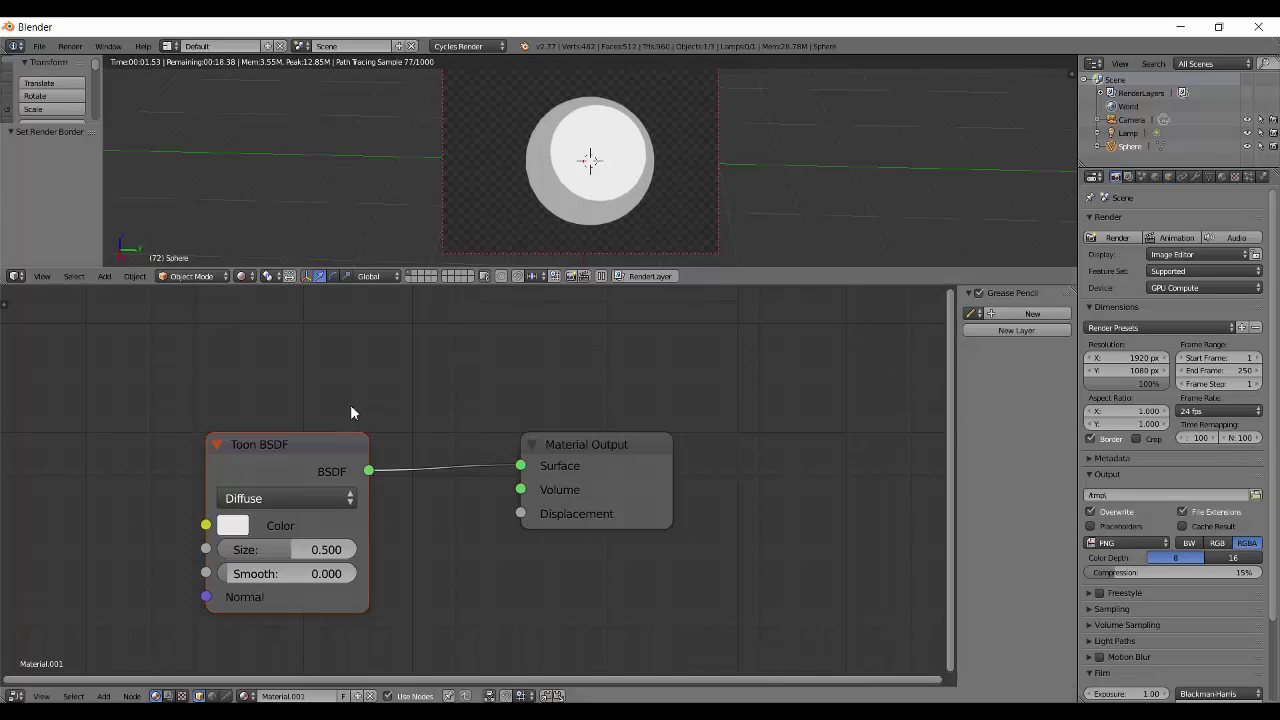
# Step: Compare the Toon BSDF's Glossy and Diffuse components on the rendered sphere, ending on Diffuse
pyautogui.moveTo(312, 462); pyautogui.dragTo(328, 438)
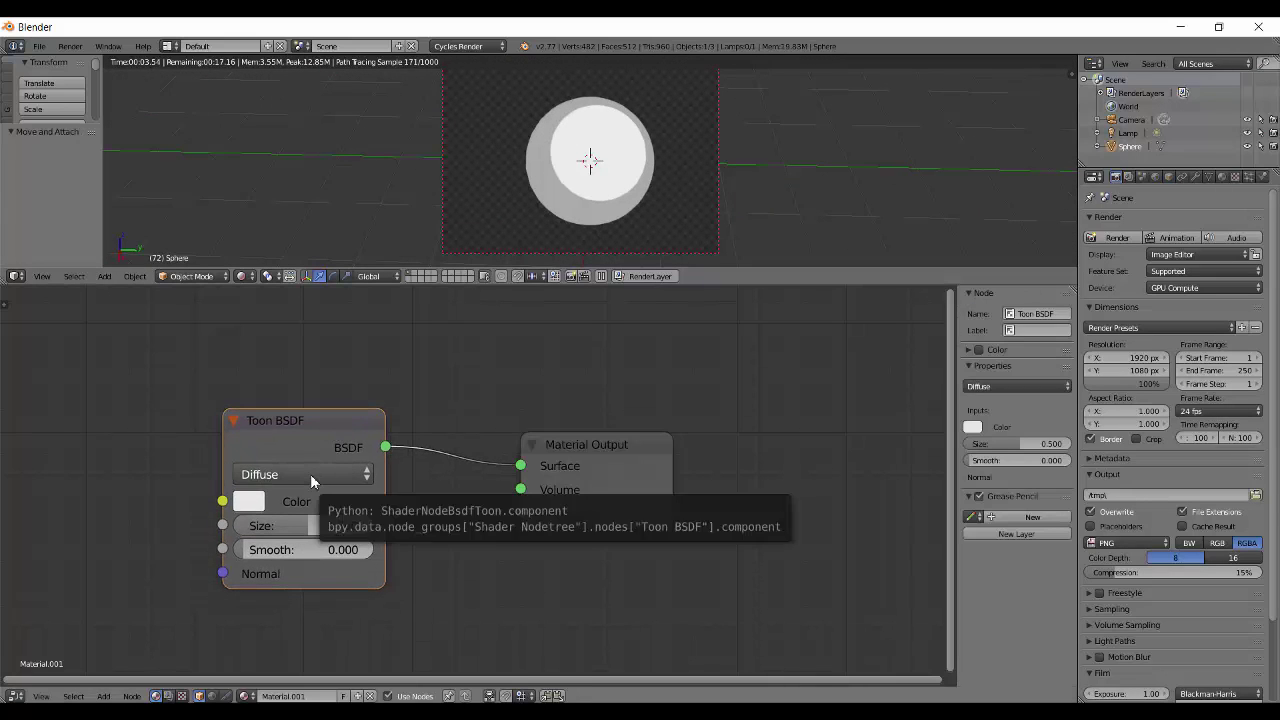
pyautogui.click(310, 474)
pyautogui.click(305, 428)
pyautogui.click(321, 472)
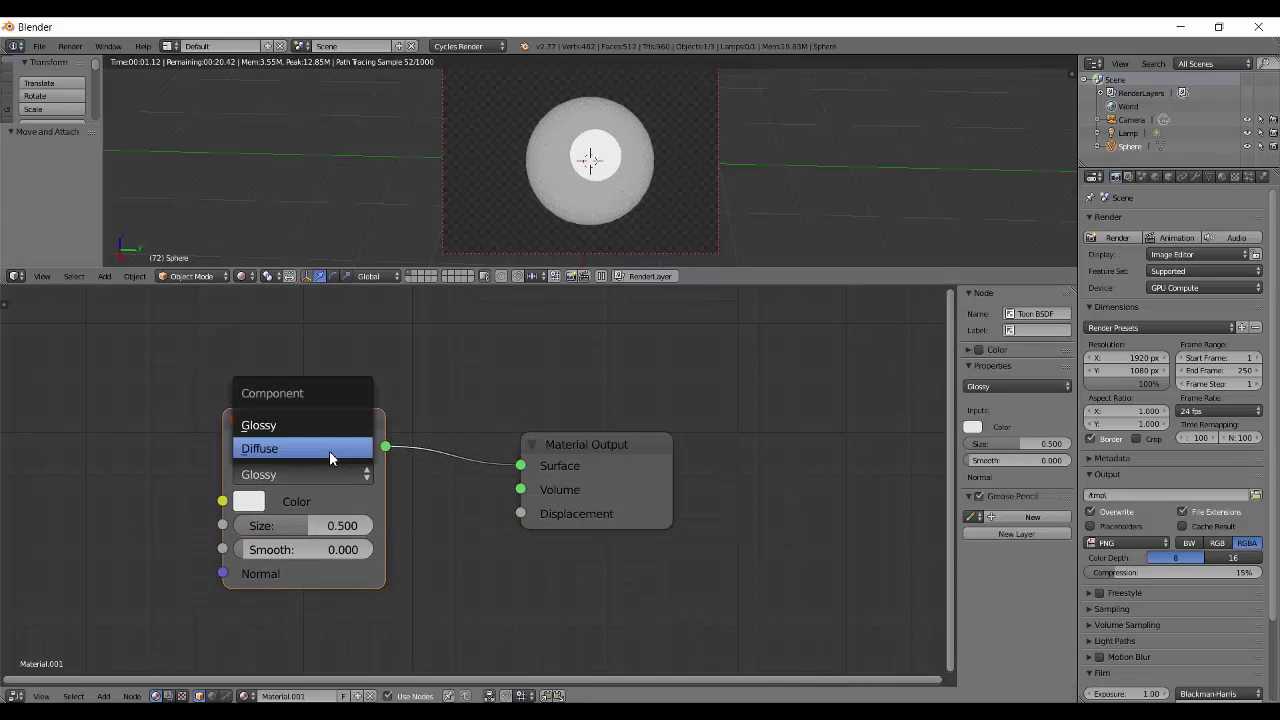
pyautogui.click(329, 449)
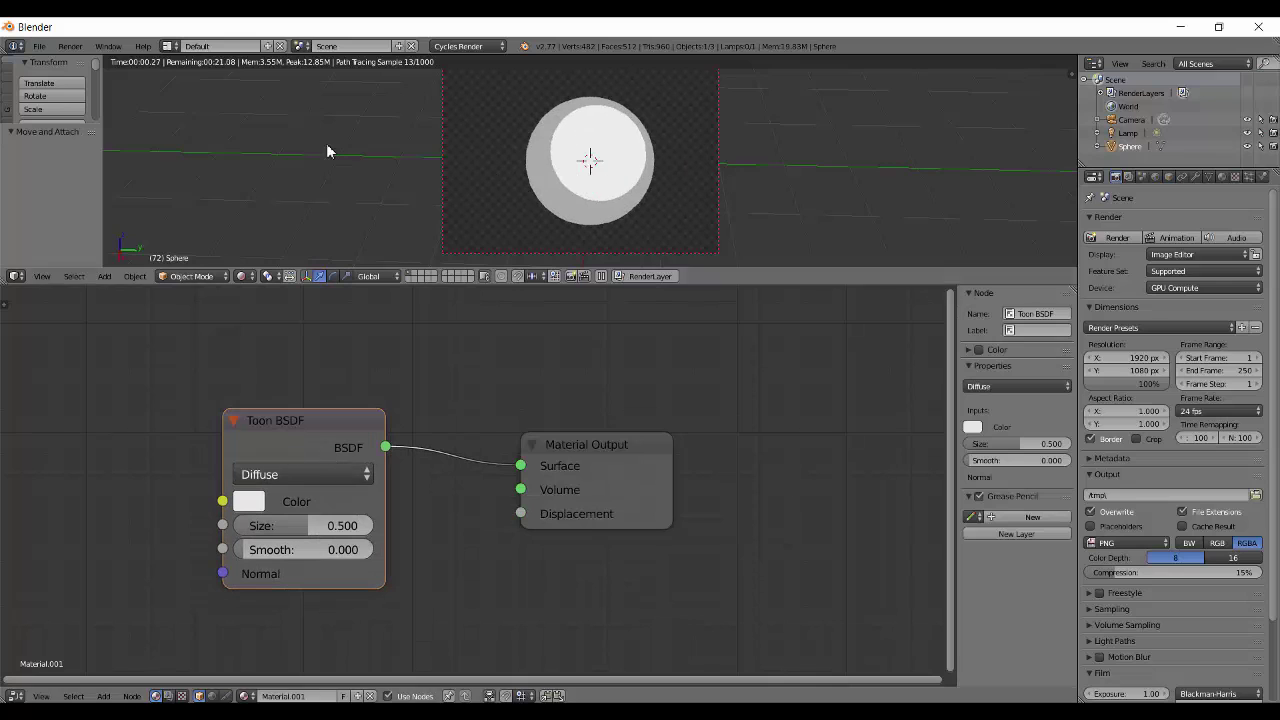
pyautogui.click(298, 472)
pyautogui.click(307, 429)
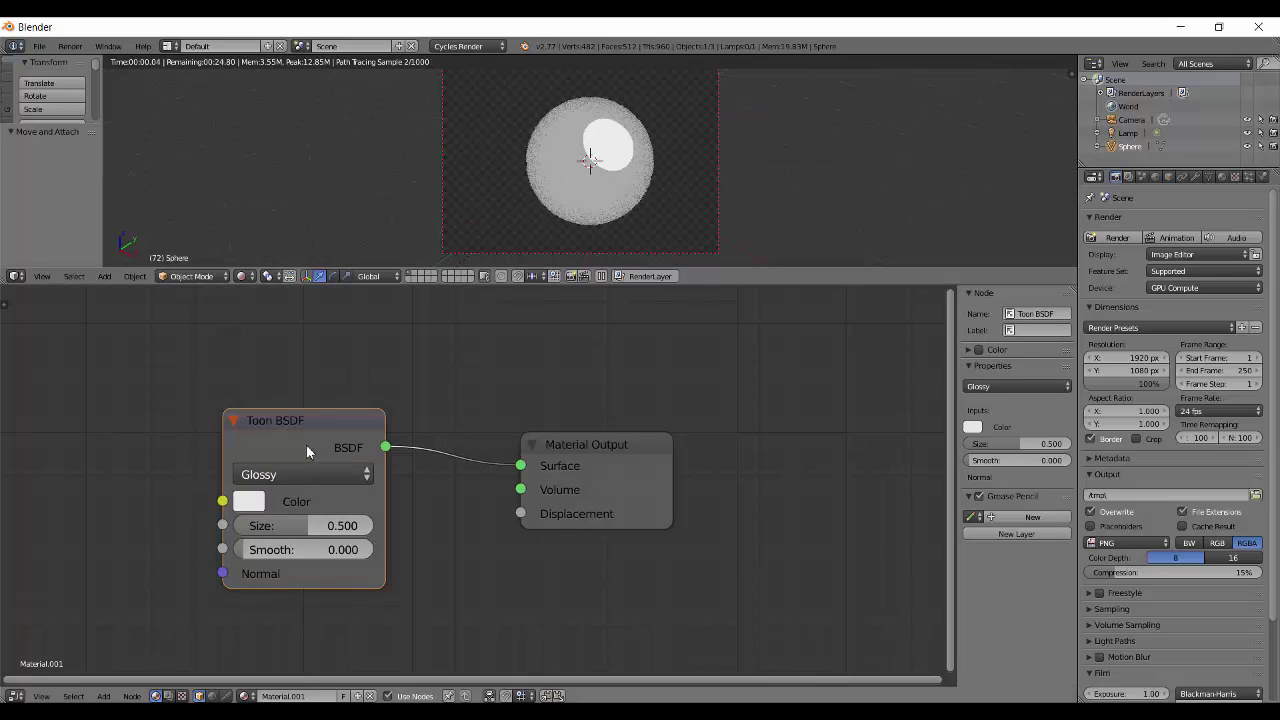
pyautogui.click(305, 474)
pyautogui.click(309, 448)
pyautogui.moveTo(668, 205); pyautogui.dragTo(484, 205, button='middle')
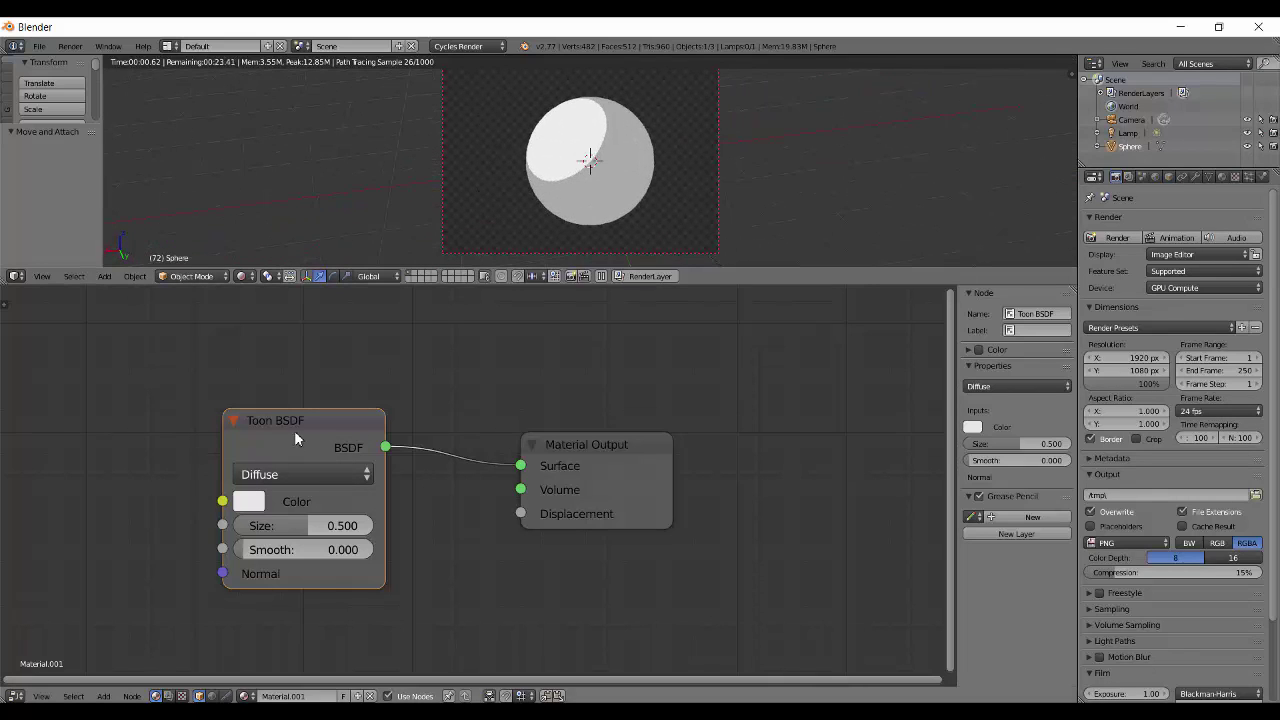
# Step: Move the Toon BSDF node slightly upward and set its component to Glossy
pyautogui.moveTo(311, 424); pyautogui.dragTo(322, 398)
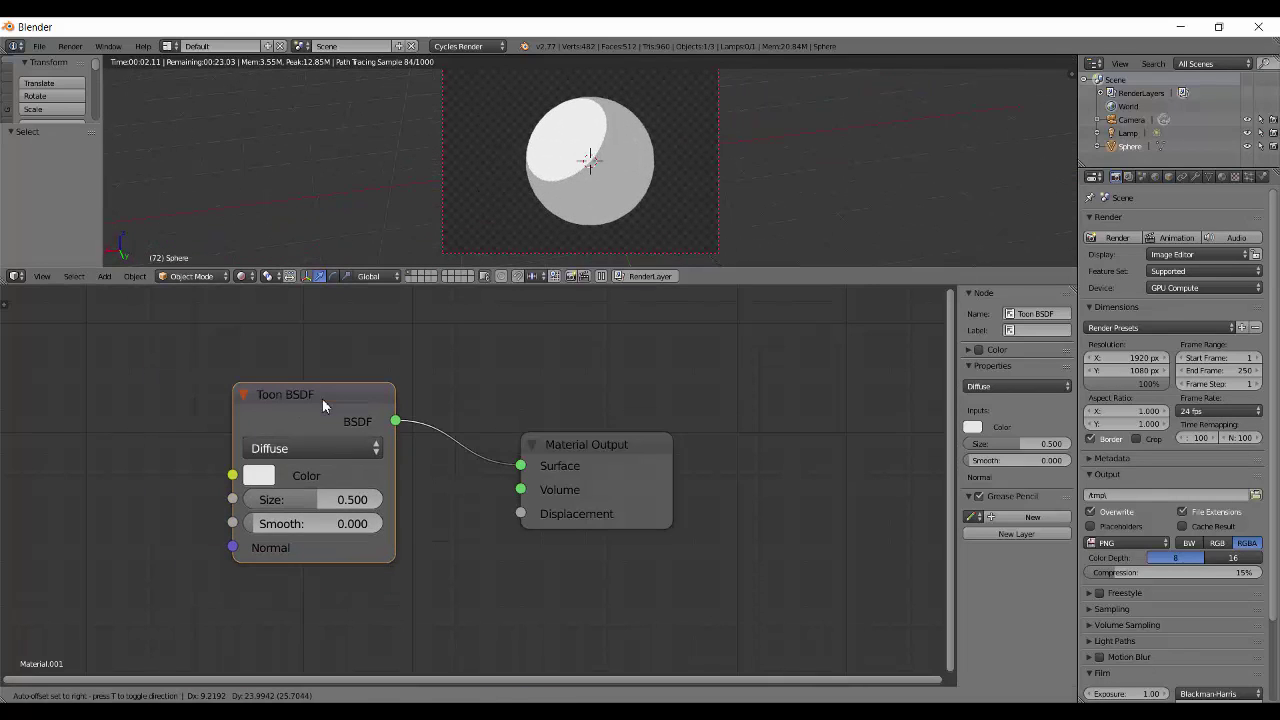
pyautogui.click(302, 453)
pyautogui.click(303, 453)
pyautogui.click(340, 445)
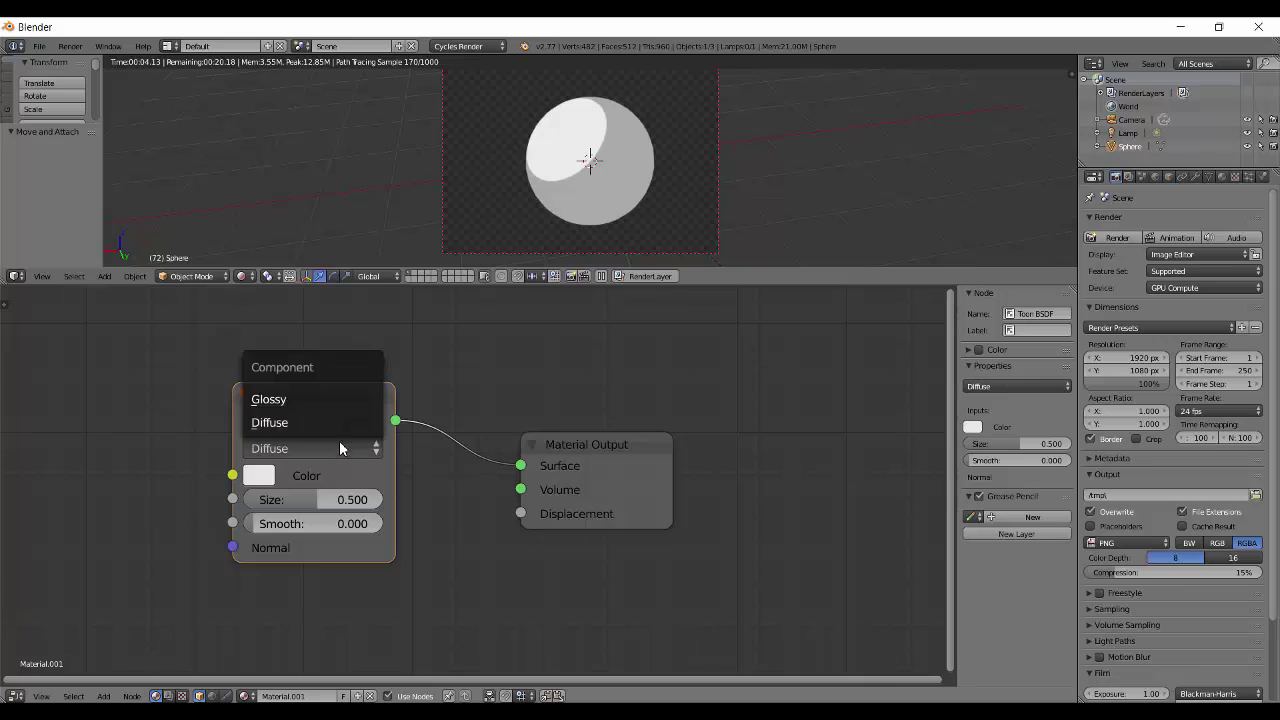
pyautogui.click(305, 402)
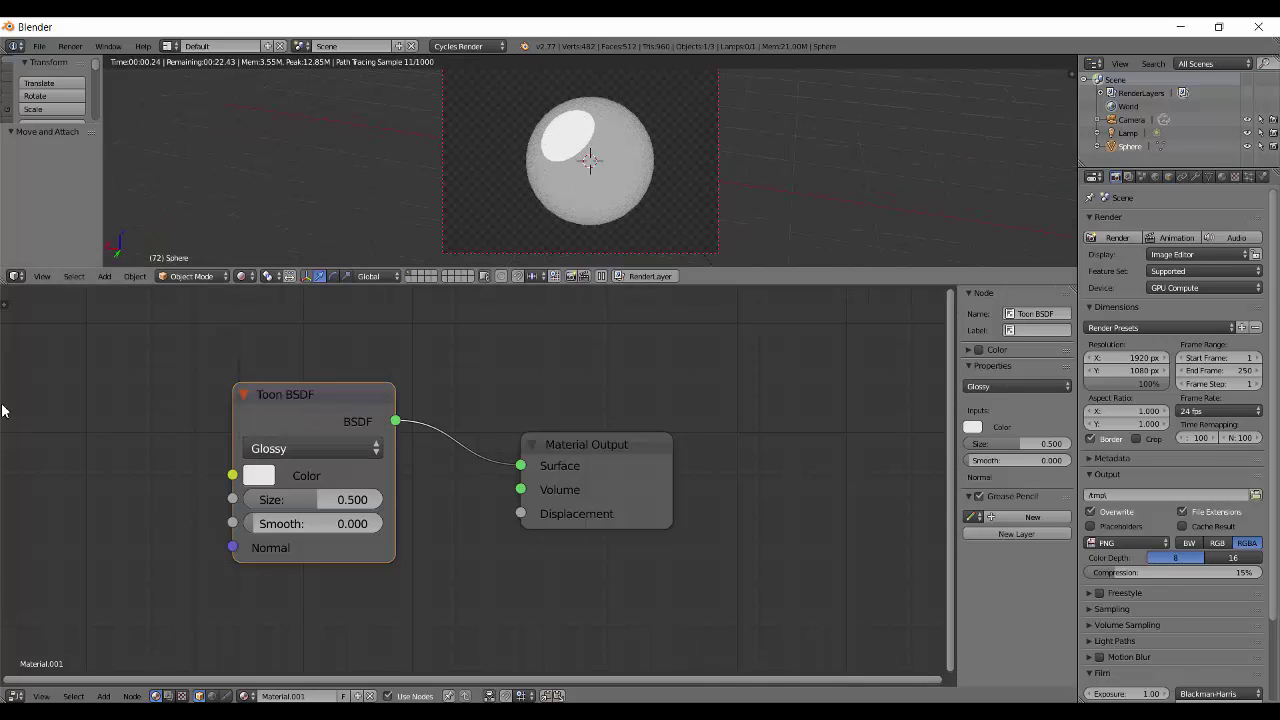
# Step: Set the Toon BSDF color to red and examine the highlight on the rendered sphere
pyautogui.click(258, 475)
pyautogui.click(328, 303)
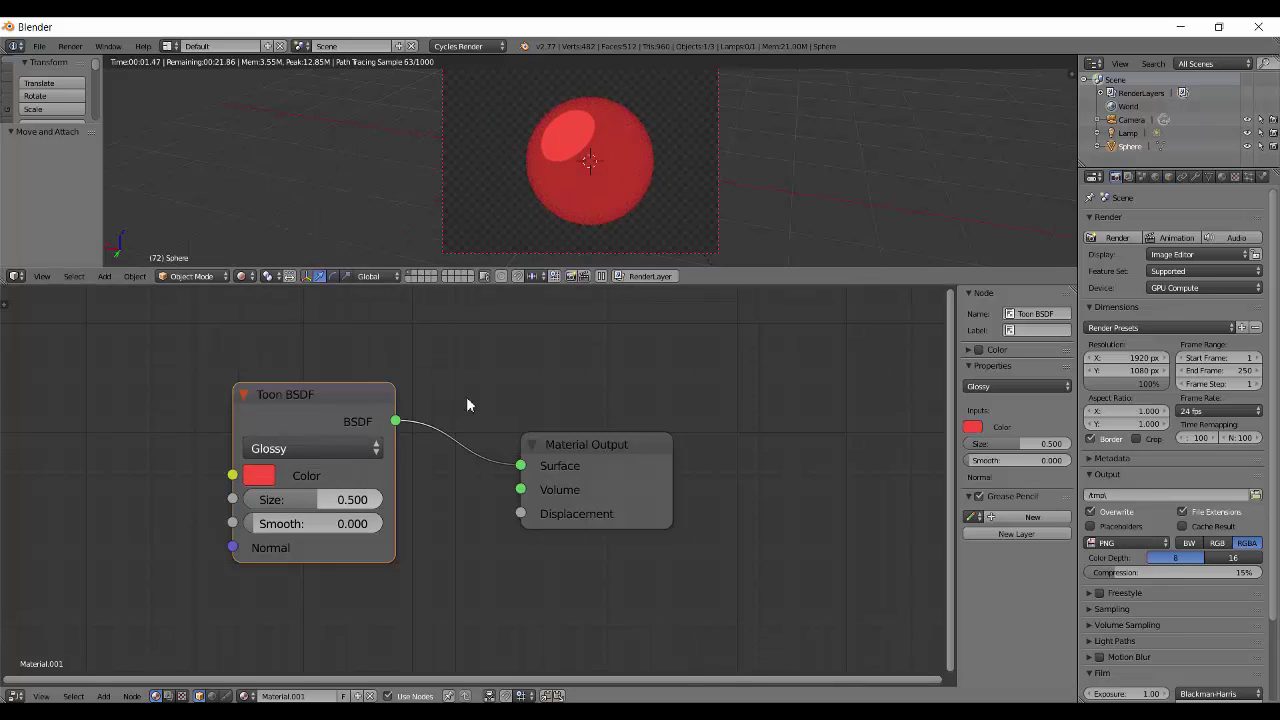
pyautogui.scroll(1, 664, 154)
pyautogui.scroll(-1, 632, 158)
pyautogui.keyDown('shift'); pyautogui.moveTo(571, 155); pyautogui.dragTo(570, 179, button='middle'); pyautogui.keyUp('shift')
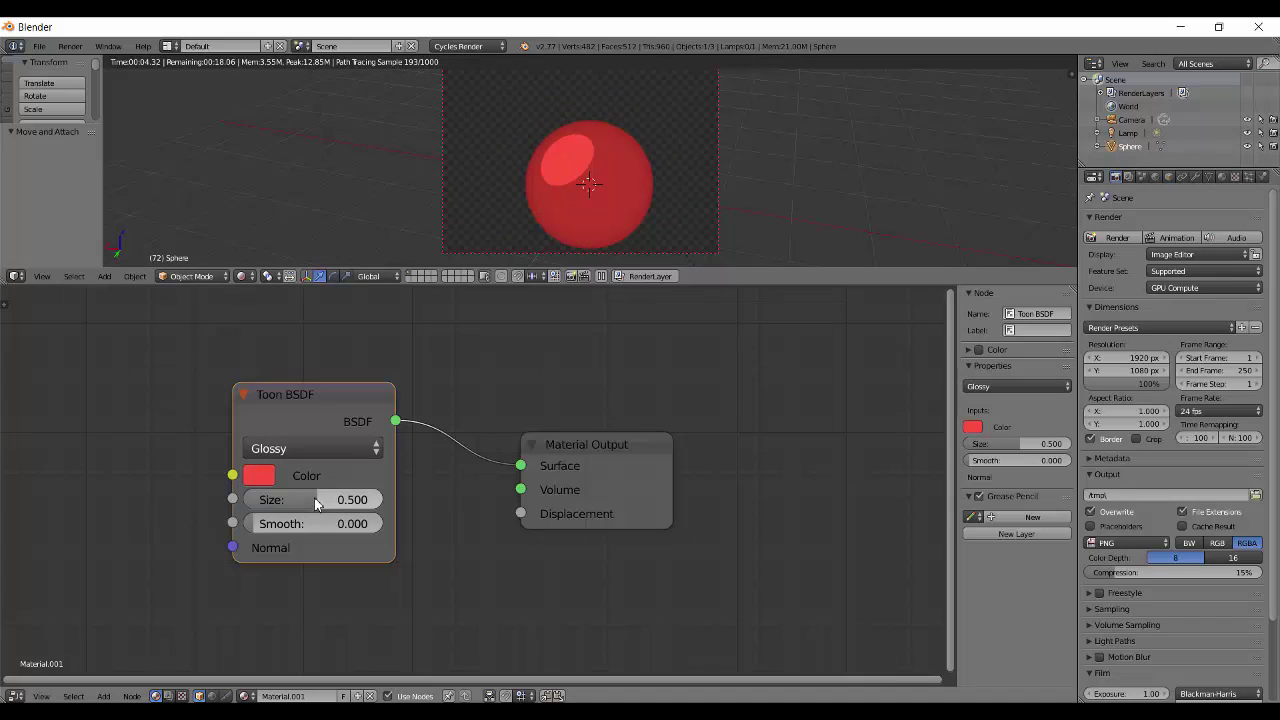
# Step: Reduce the Toon BSDF size to 0.367 and examine the edge of the highlight up close
pyautogui.moveTo(314, 500)
pyautogui.mouseDown()
pyautogui.moveTo(346, 508)
pyautogui.moveTo(258, 499)
pyautogui.moveTo(380, 499)
pyautogui.moveTo(246, 499)
pyautogui.moveTo(296, 500)
pyautogui.mouseUp()
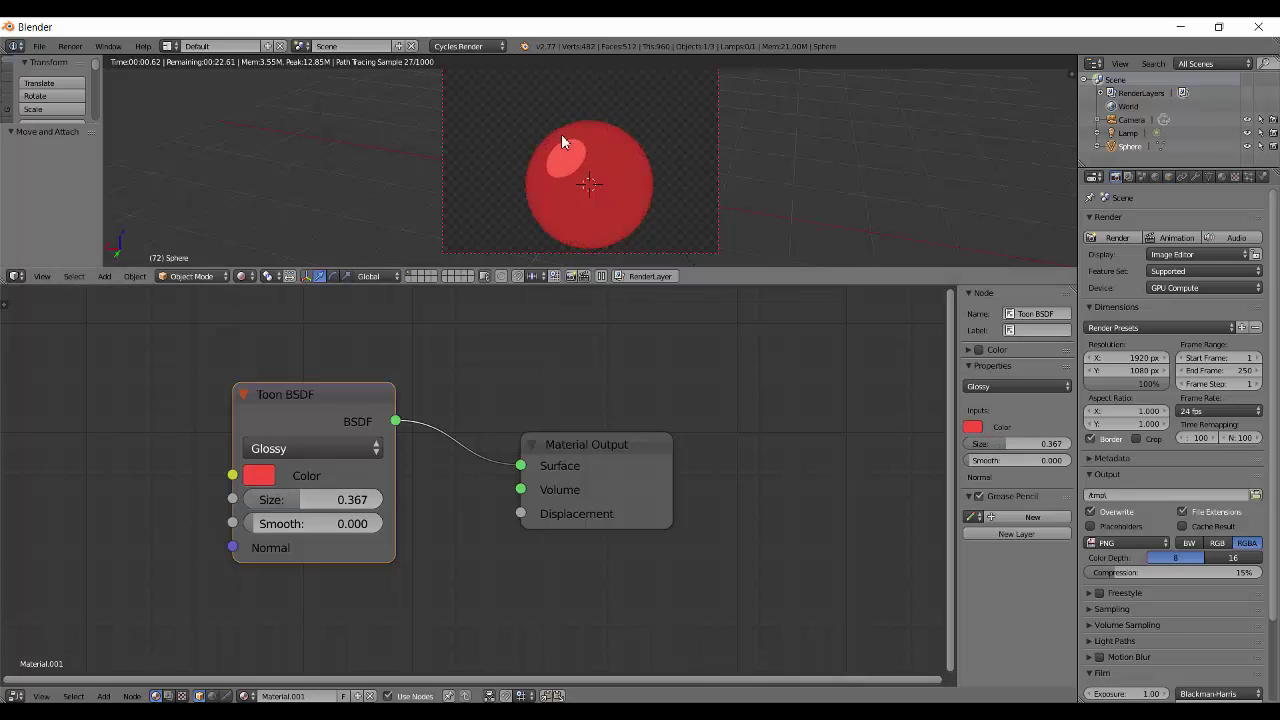
pyautogui.scroll(2, 592, 166)
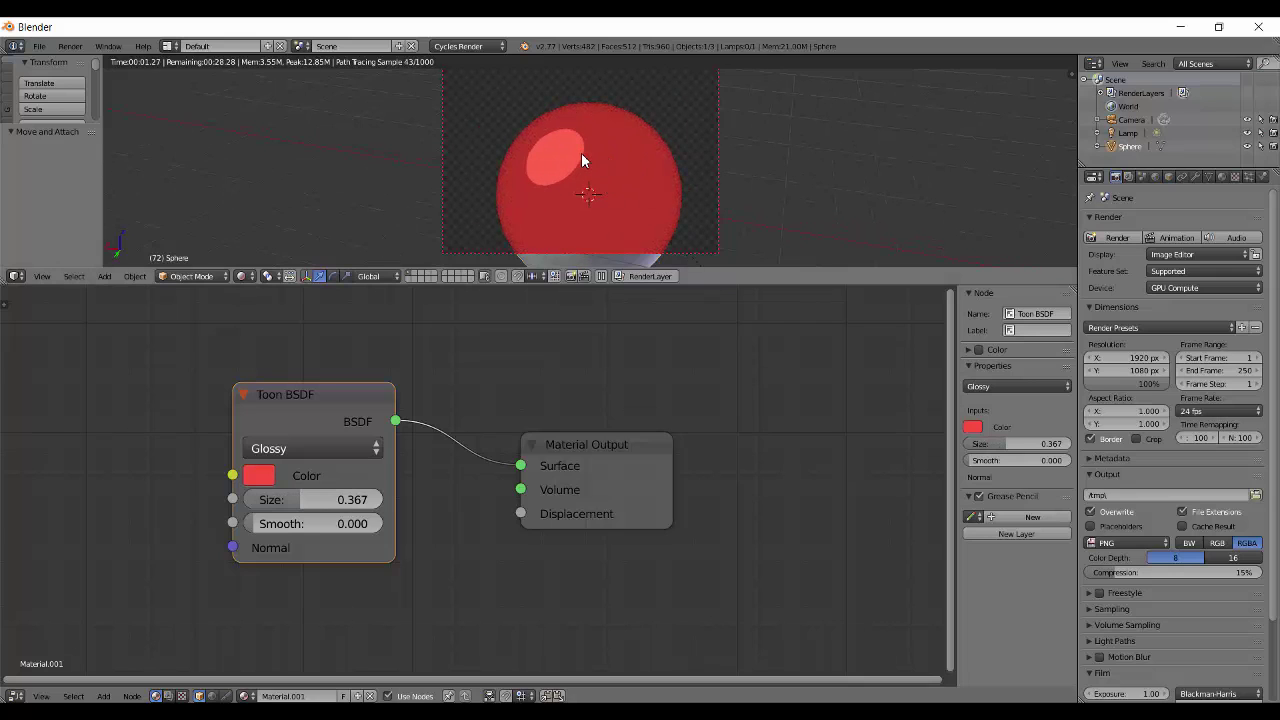
pyautogui.scroll(3, 581, 152)
pyautogui.scroll(-1, 578, 146)
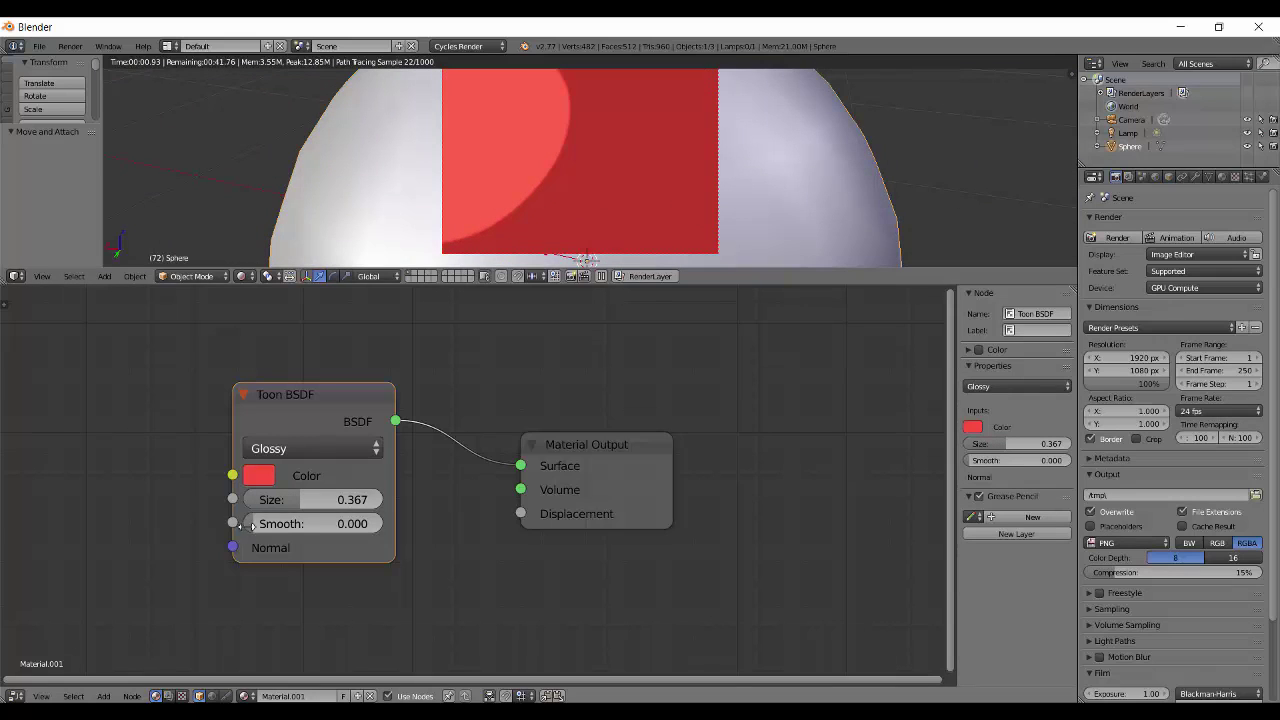
# Step: Set the Toon BSDF smooth value to 1.000 and examine the rendered sphere from near and far
pyautogui.scroll(-2, 582, 172)
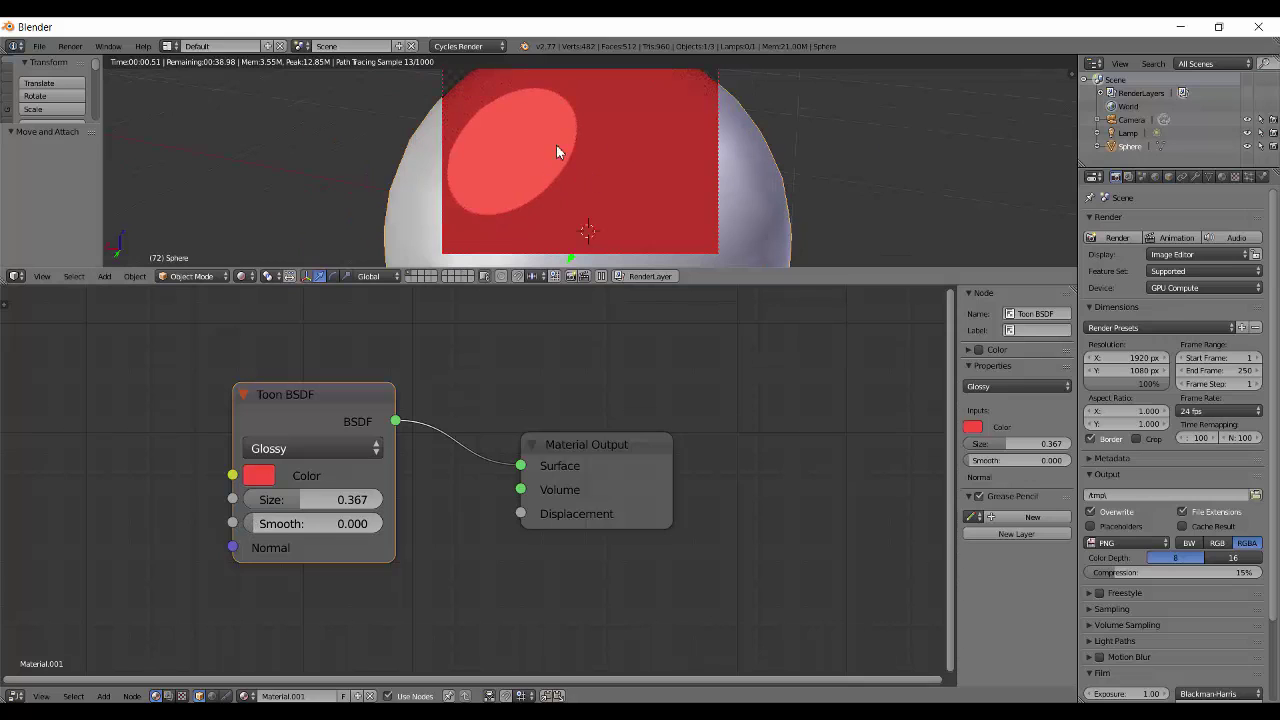
pyautogui.moveTo(279, 529); pyautogui.dragTo(662, 177)
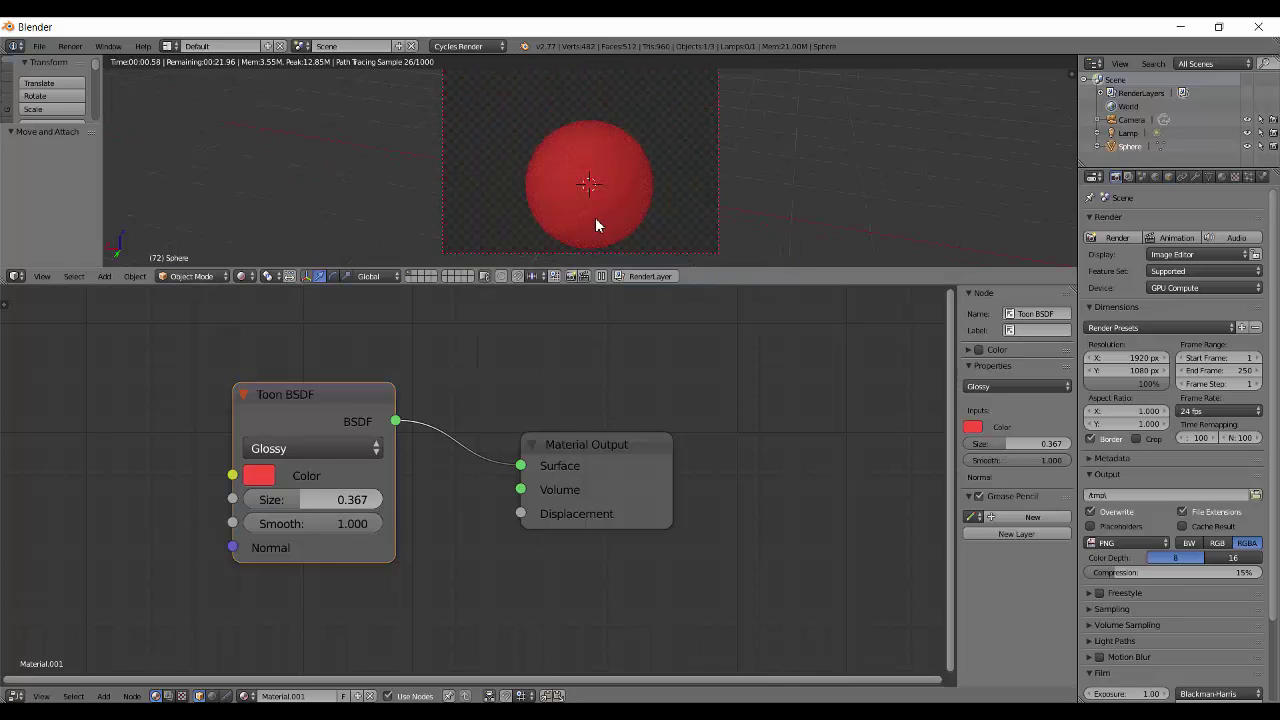
pyautogui.moveTo(596, 218); pyautogui.dragTo(604, 178, button='middle')
pyautogui.scroll(2, 589, 175)
pyautogui.scroll(3, 606, 112)
pyautogui.scroll(-6, 590, 130)
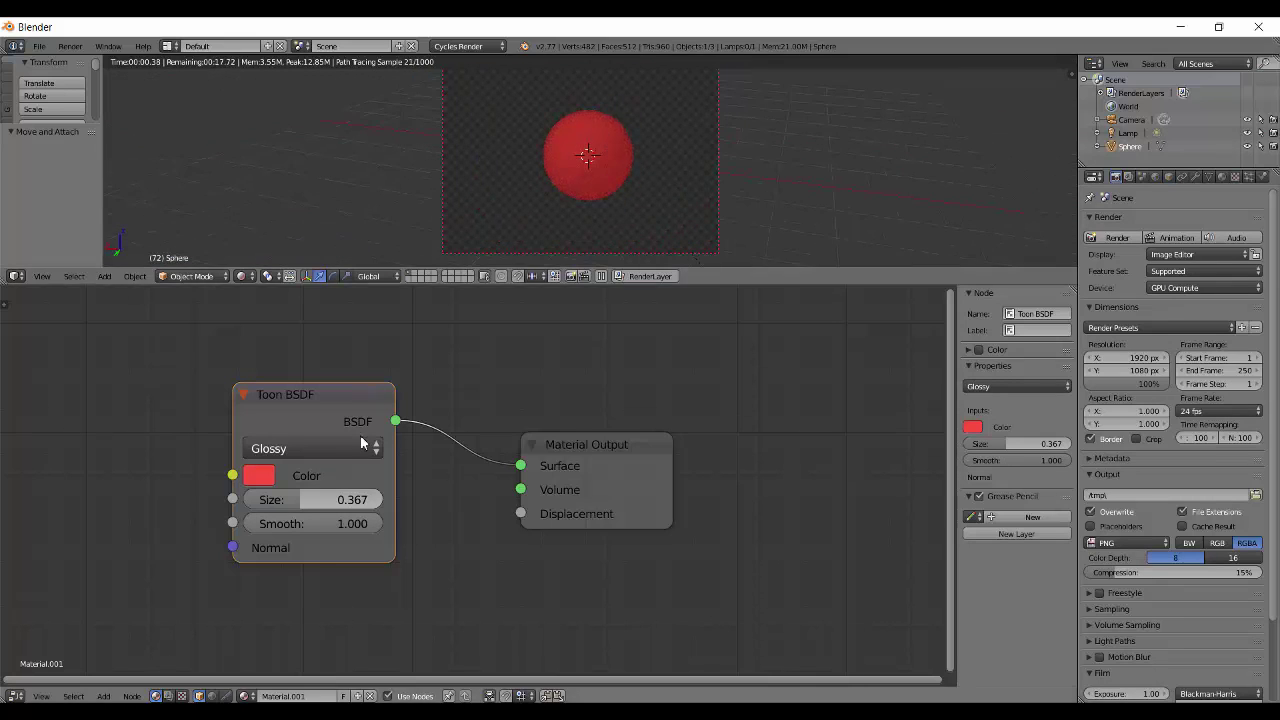
pyautogui.click(287, 452)
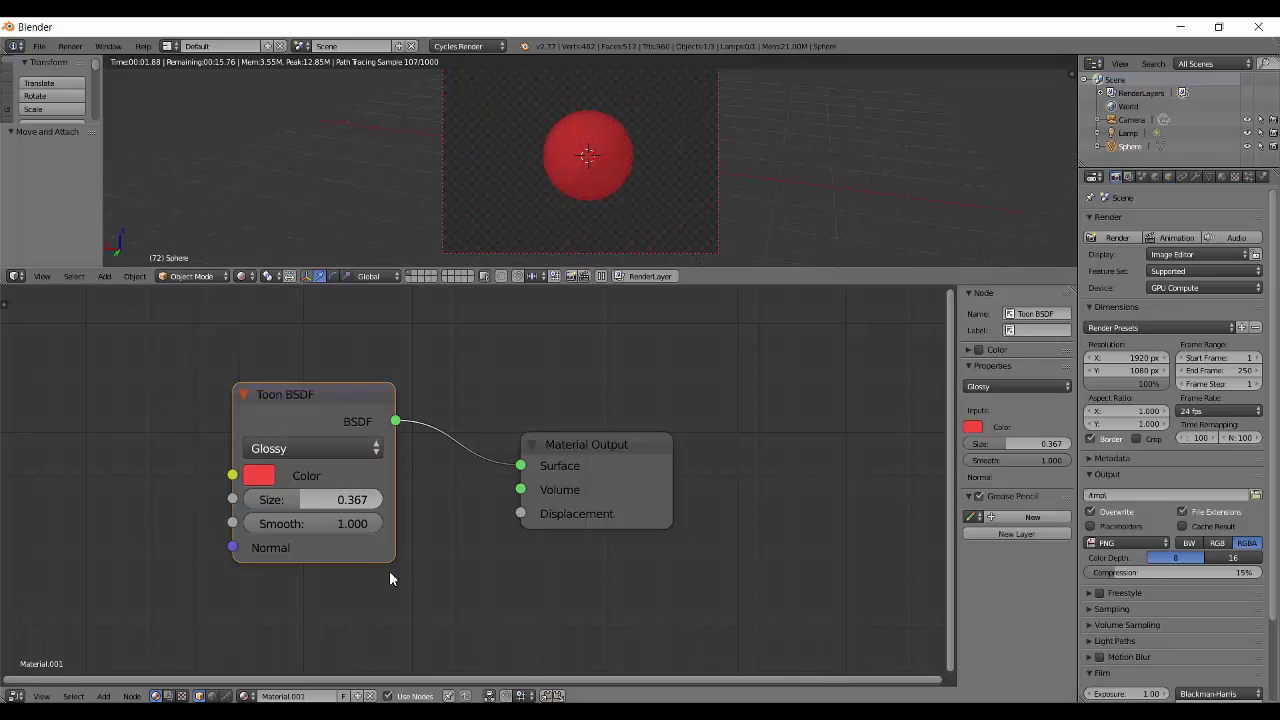
# Step: Set the Toon BSDF size to 0.2 and smooth to 0.4 and examine the highlight up close
pyautogui.click(320, 497)
pyautogui.press('BackSpace')
pyautogui.write('0.2')
pyautogui.press('Return')
pyautogui.click(338, 524)
pyautogui.write('.4')
pyautogui.press('Return')
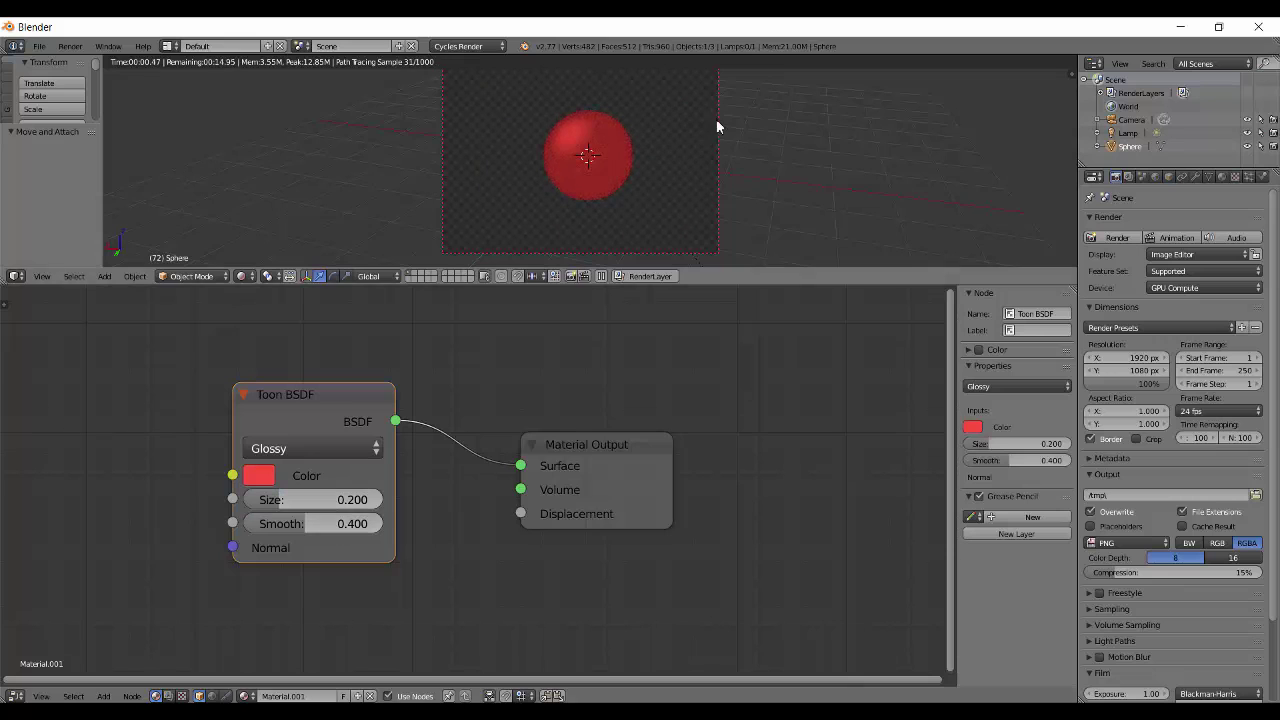
pyautogui.scroll(3, 718, 119)
pyautogui.moveTo(676, 174); pyautogui.dragTo(573, 170, button='middle')
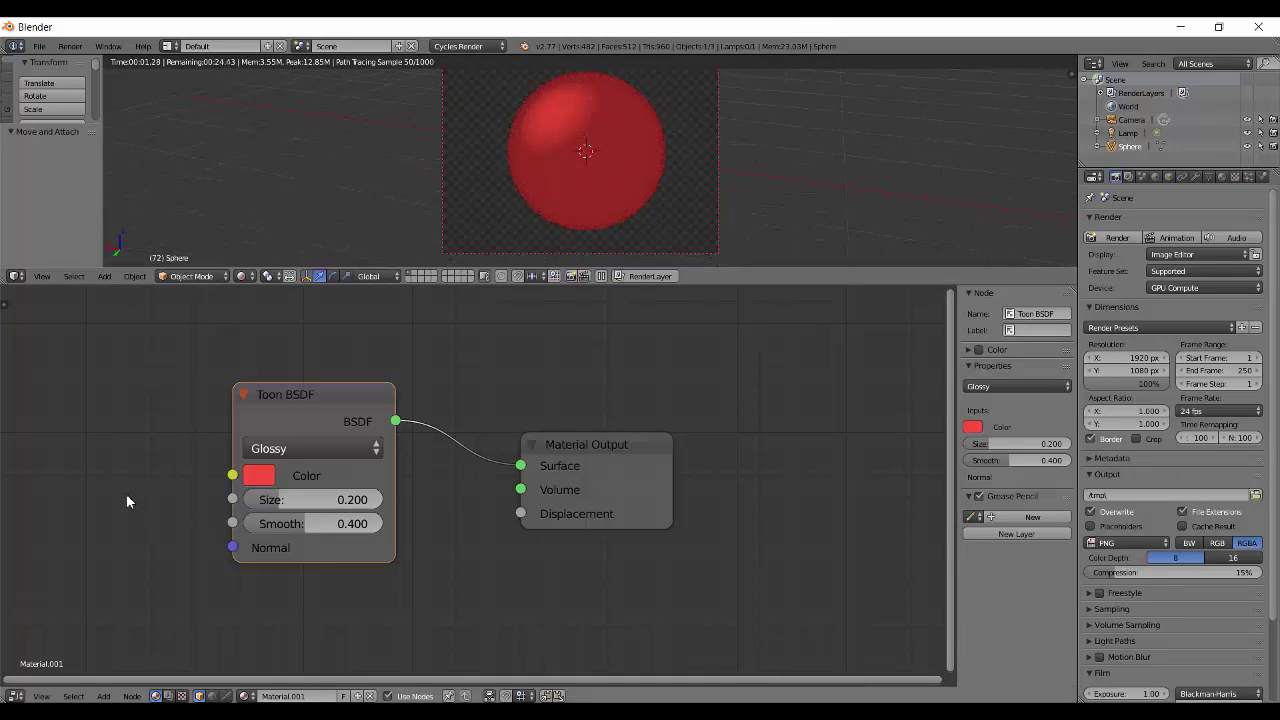
# Step: Set the Toon BSDF component to Diffuse and its color to light green
pyautogui.click(300, 448)
pyautogui.click(299, 421)
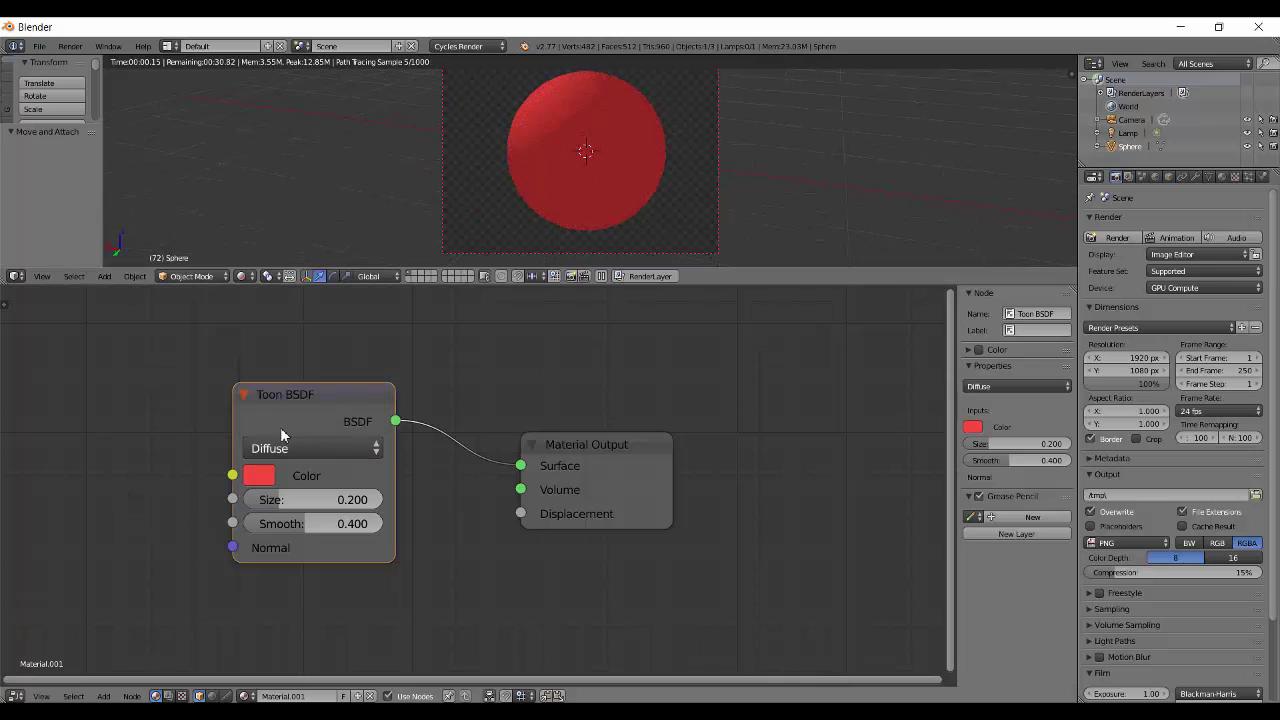
pyautogui.click(258, 475)
pyautogui.click(286, 234)
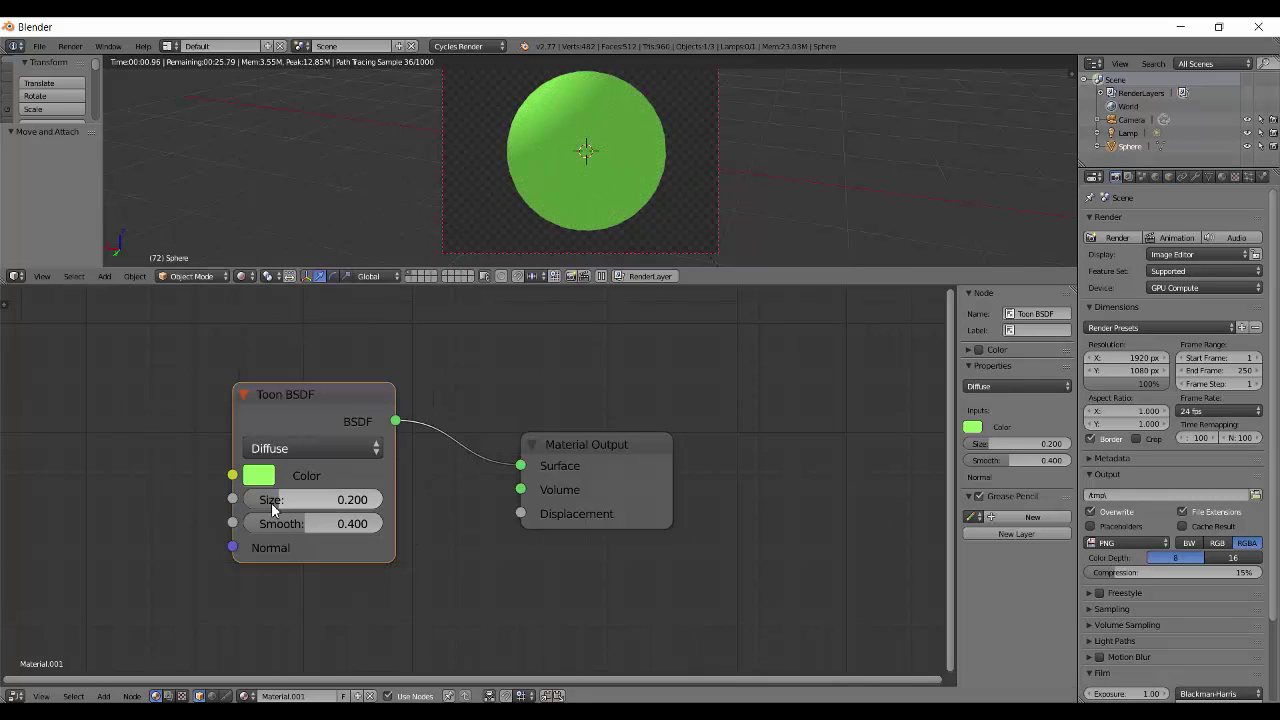
# Step: Try the Toon BSDF at size 0.033 and smooth 0.133, and settle on 0.4 for both values
pyautogui.moveTo(277, 499); pyautogui.dragTo(250, 500)
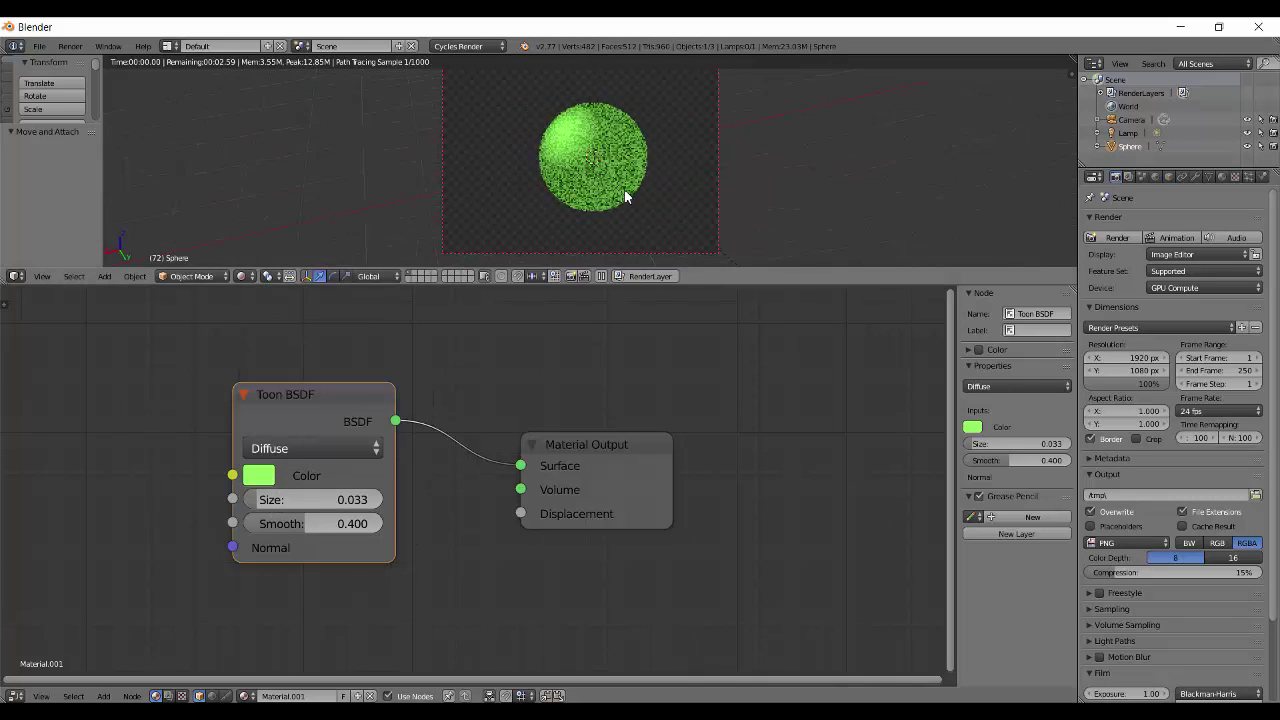
pyautogui.moveTo(309, 531); pyautogui.dragTo(270, 524)
pyautogui.click(309, 500)
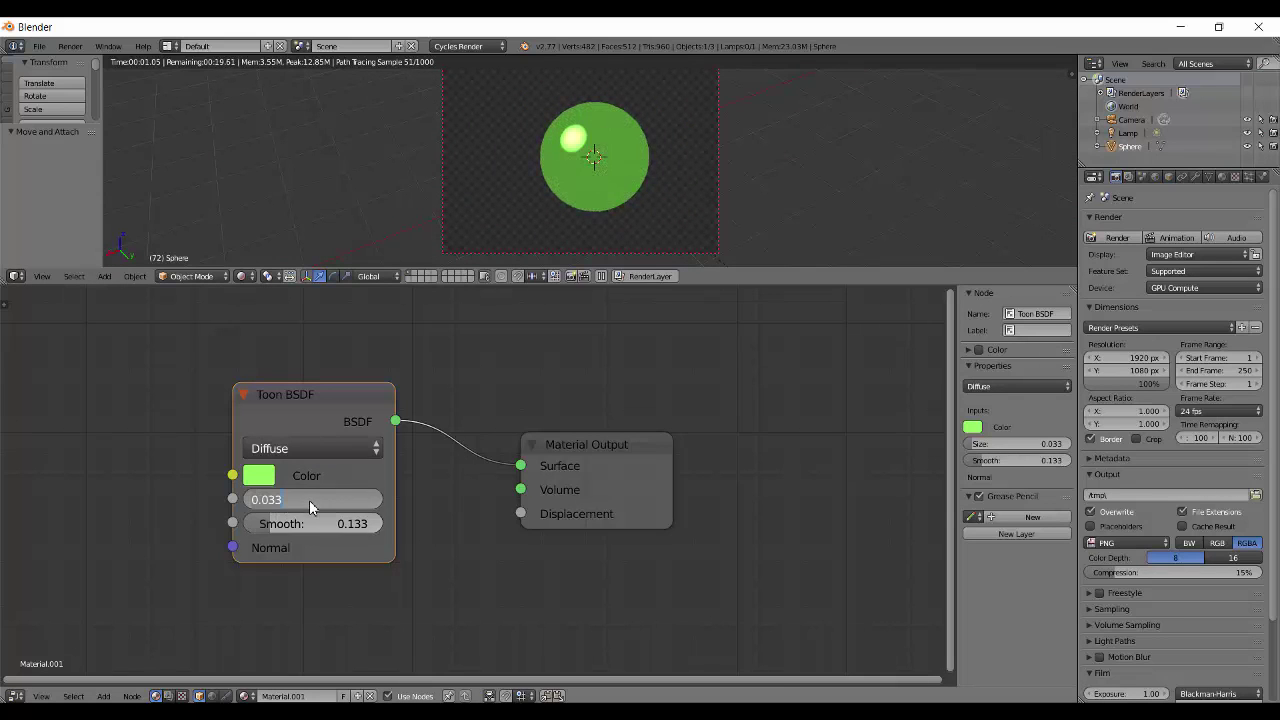
pyautogui.write('.4')
pyautogui.press('Return')
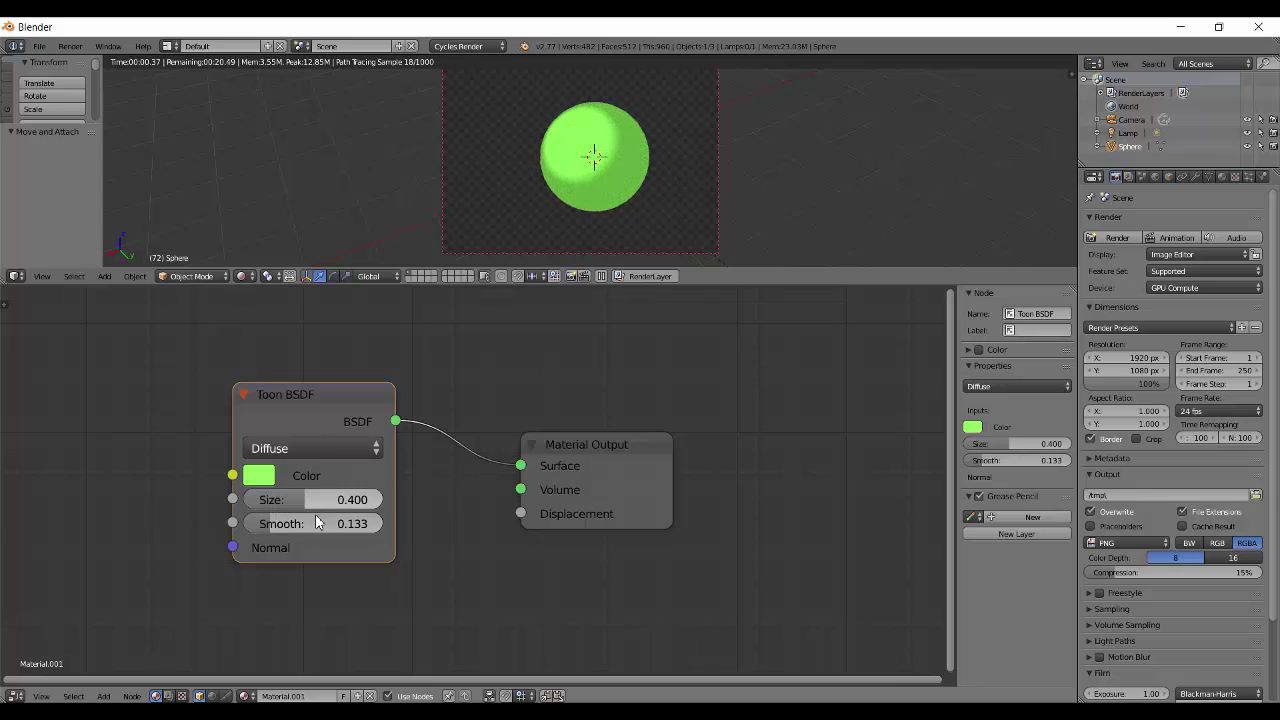
pyautogui.click(320, 524)
pyautogui.write('.4')
pyautogui.press('Return')
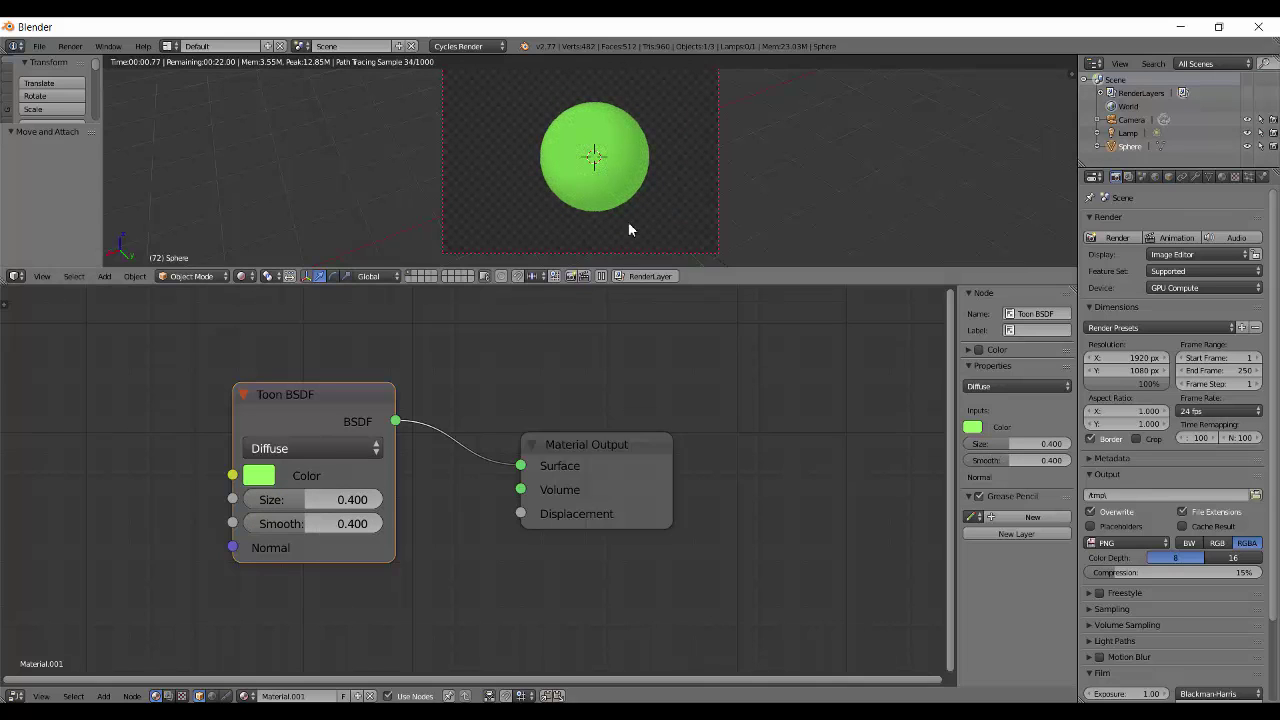
# Step: Duplicate the Toon BSDF above the original and combine both nodes through a Mix Shader feeding the Material Output surface
pyautogui.moveTo(294, 393); pyautogui.dragTo(292, 545)
pyautogui.hotkey('shift', 'd')
pyautogui.click(292, 347)
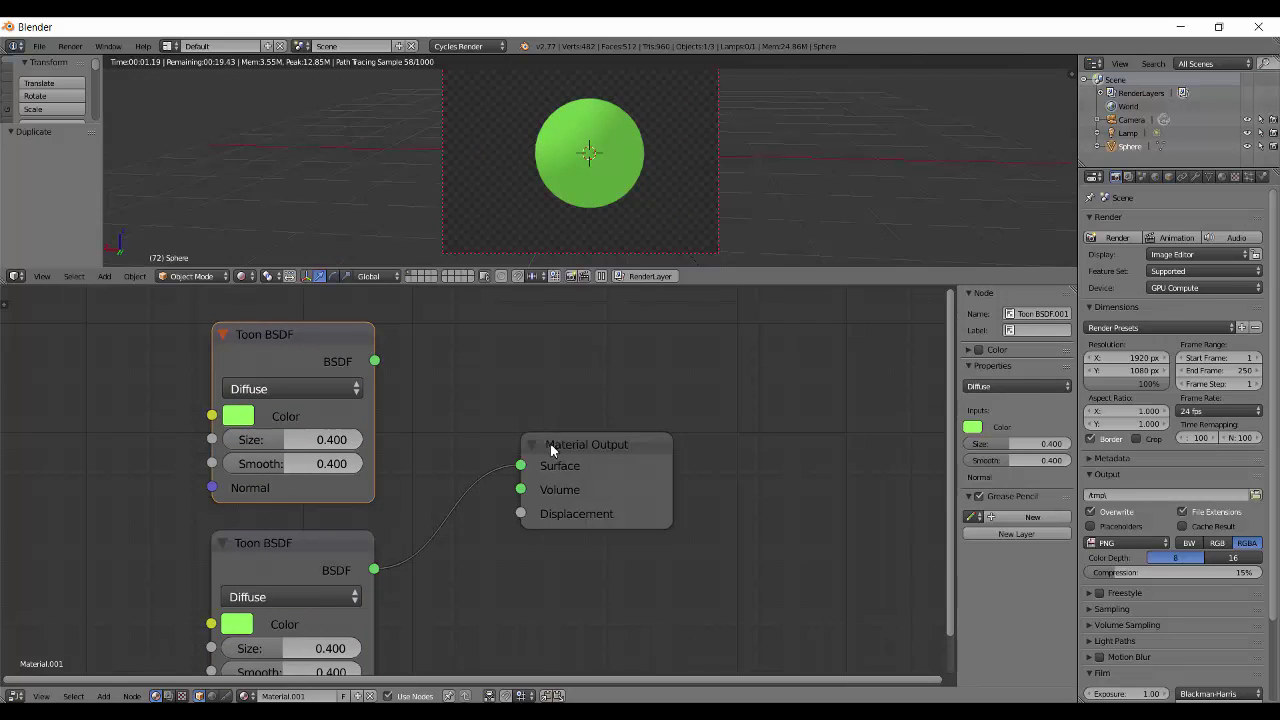
pyautogui.moveTo(554, 449); pyautogui.dragTo(656, 437)
pyautogui.keyDown('alt'); pyautogui.moveTo(277, 357); pyautogui.dragTo(300, 571, button='right'); pyautogui.keyUp('alt')
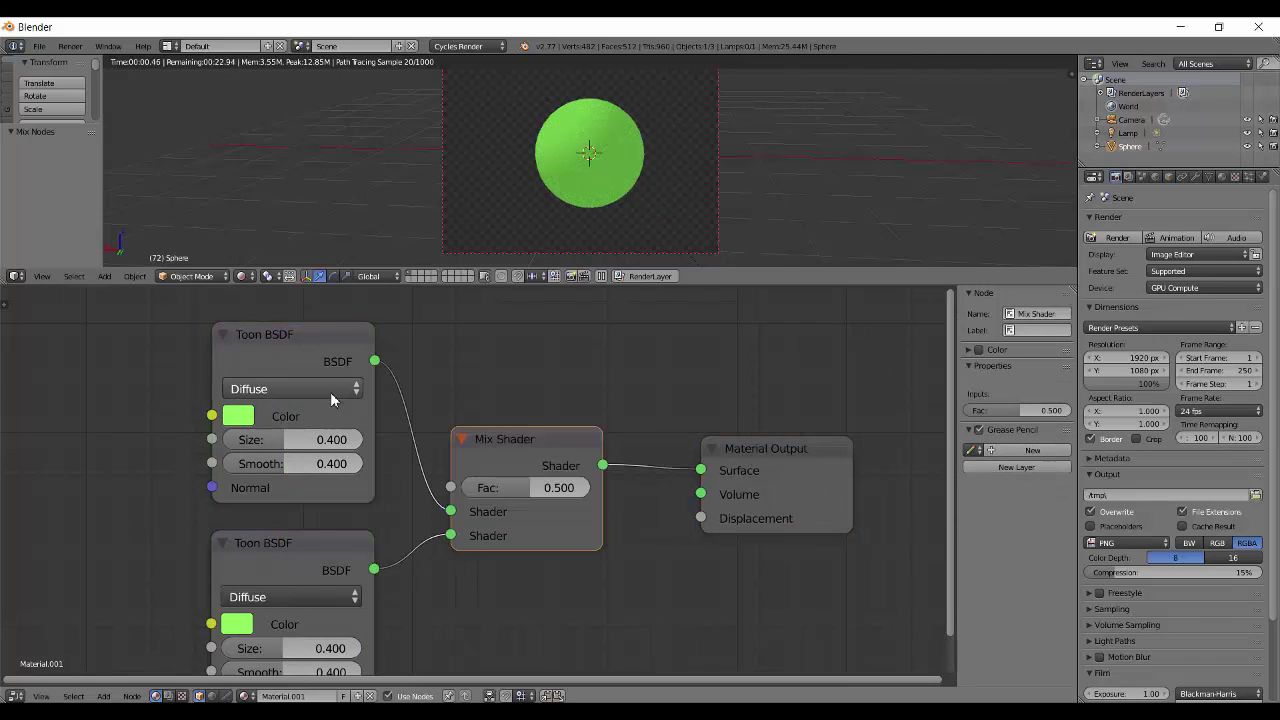
# Step: Set the upper Toon BSDF's component to Glossy, examine the mixed result on the rendered sphere, and deselect all nodes
pyautogui.click(290, 388)
pyautogui.click(286, 339)
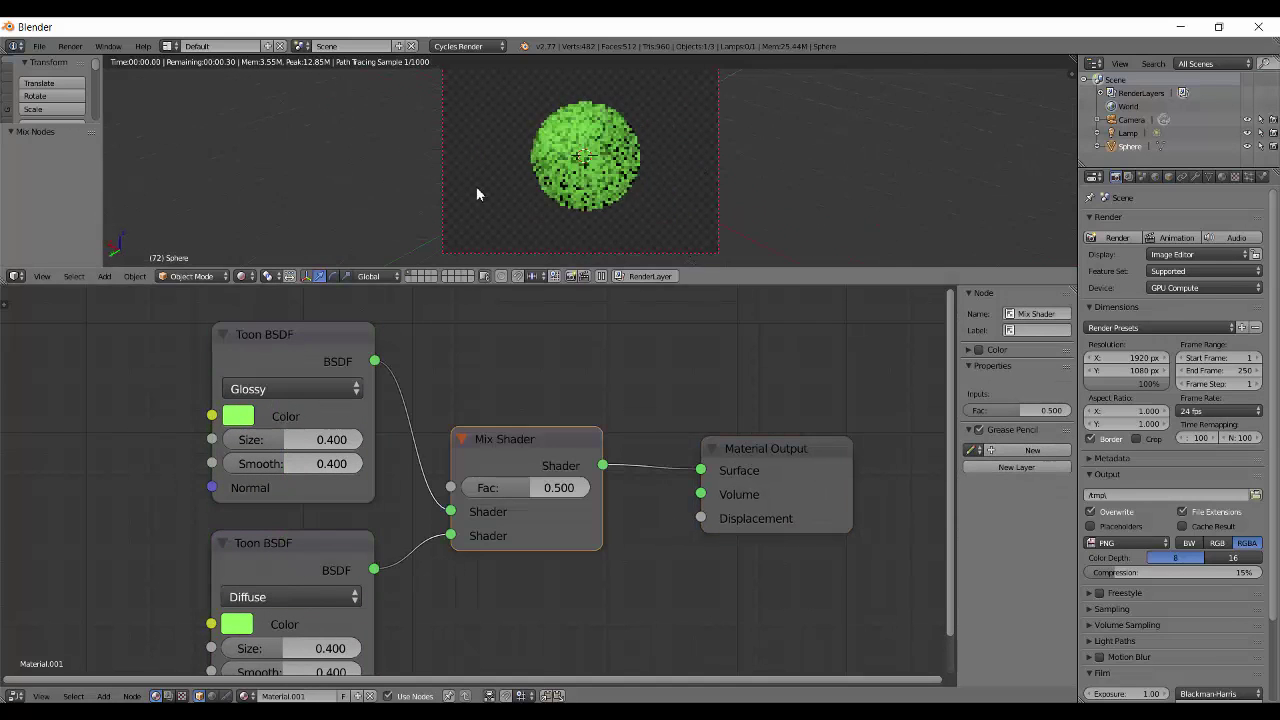
pyautogui.press('a')
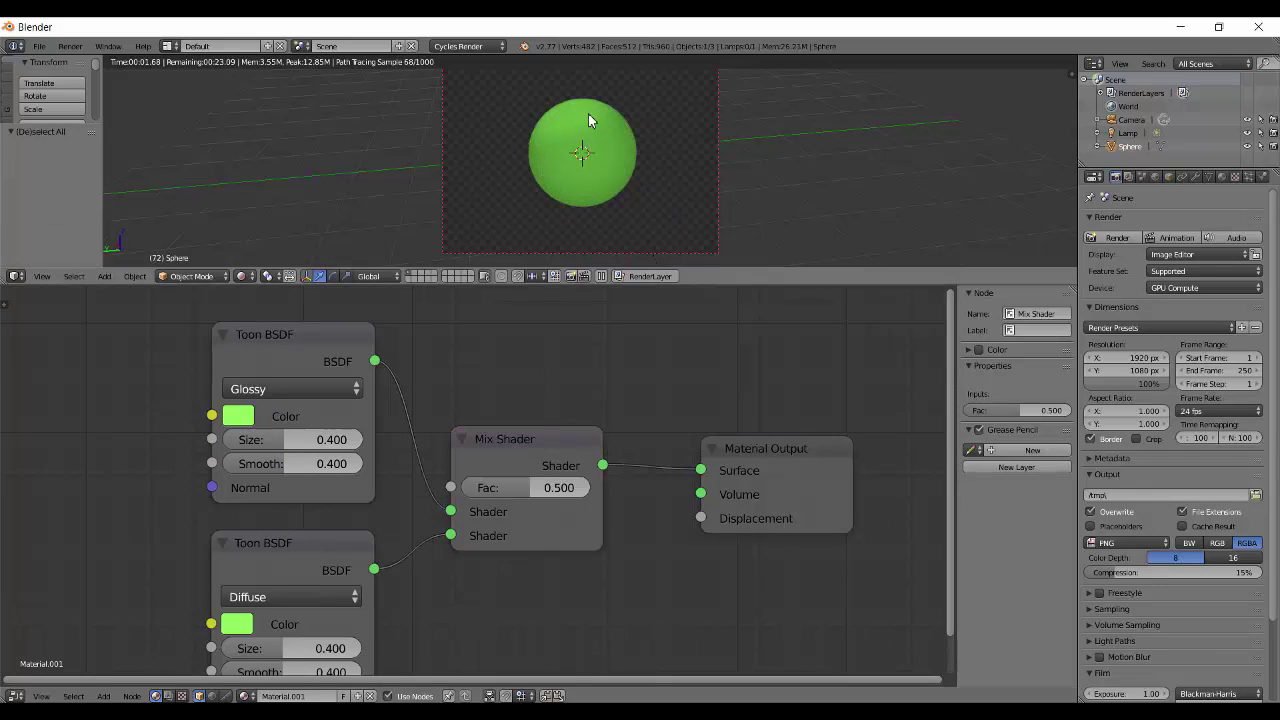
# Step: With the viewport in solid shading, add a plane under the sphere and scale it up about 5.97 times
pyautogui.hotkey('shift', 'z')
pyautogui.moveTo(530, 181)
pyautogui.mouseDown(button='middle')
pyautogui.moveTo(620, 194)
pyautogui.moveTo(528, 162)
pyautogui.mouseUp(button='middle')
pyautogui.hotkey('shift', 'a')
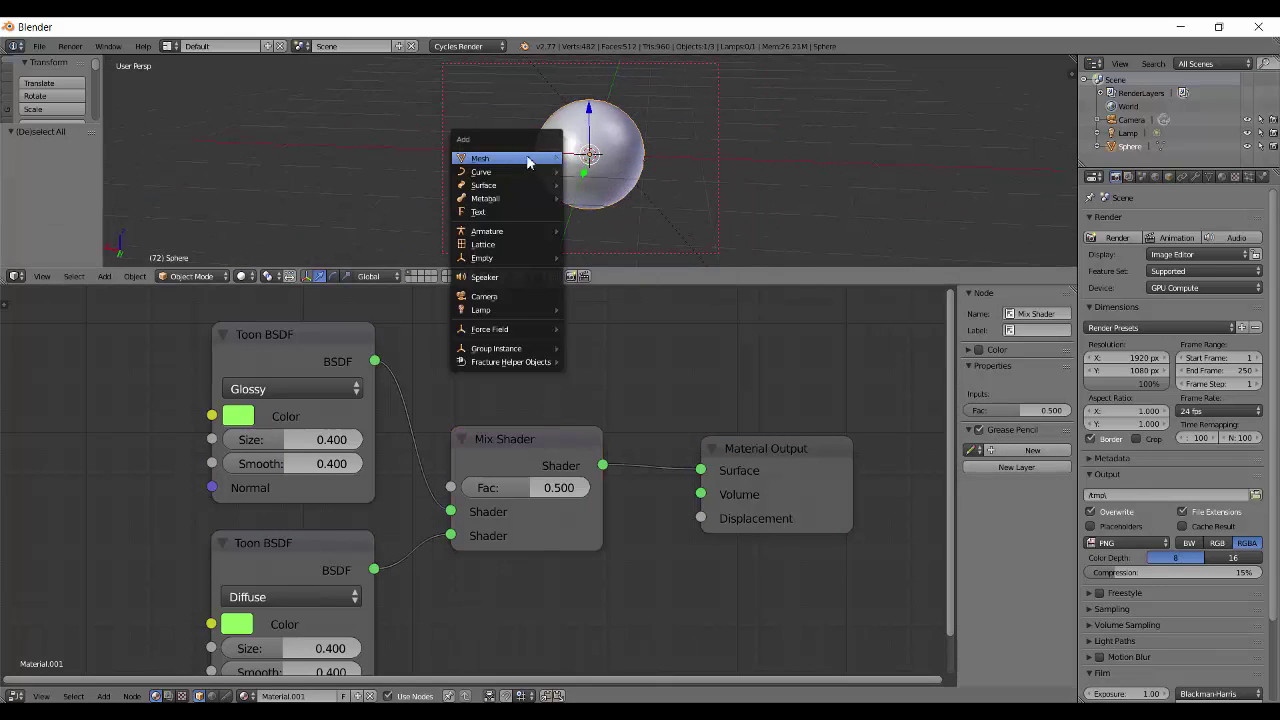
pyautogui.moveTo(533, 160)
pyautogui.click(595, 158)
pyautogui.press('s')
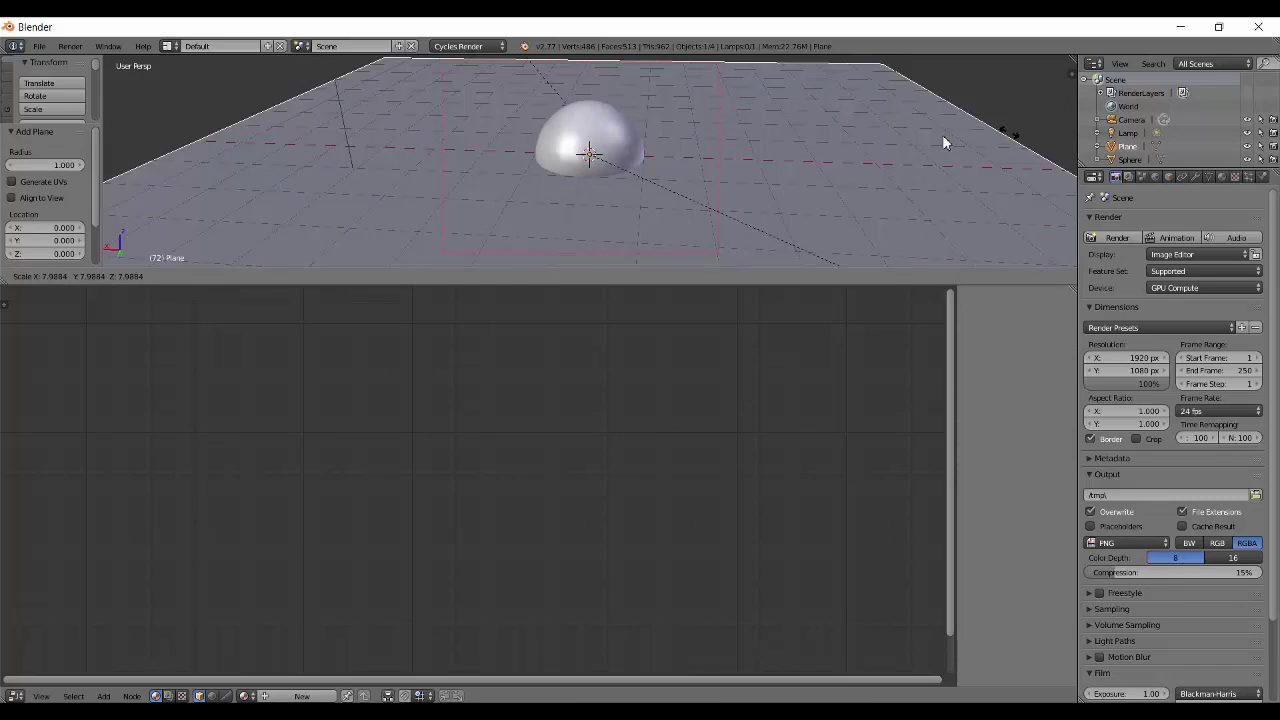
pyautogui.click(942, 134)
# Step: Assign the existing material named Material to the plane and enable its shader nodes
pyautogui.click(243, 696)
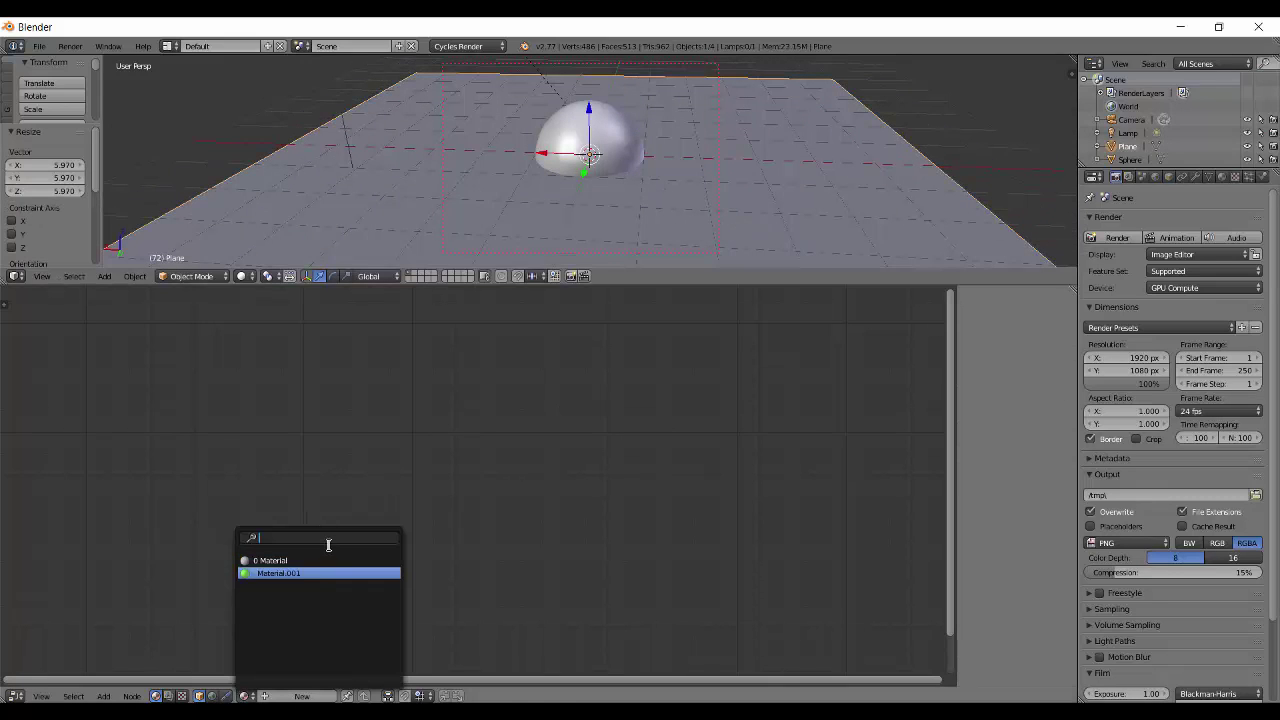
pyautogui.click(331, 557)
pyautogui.click(388, 696)
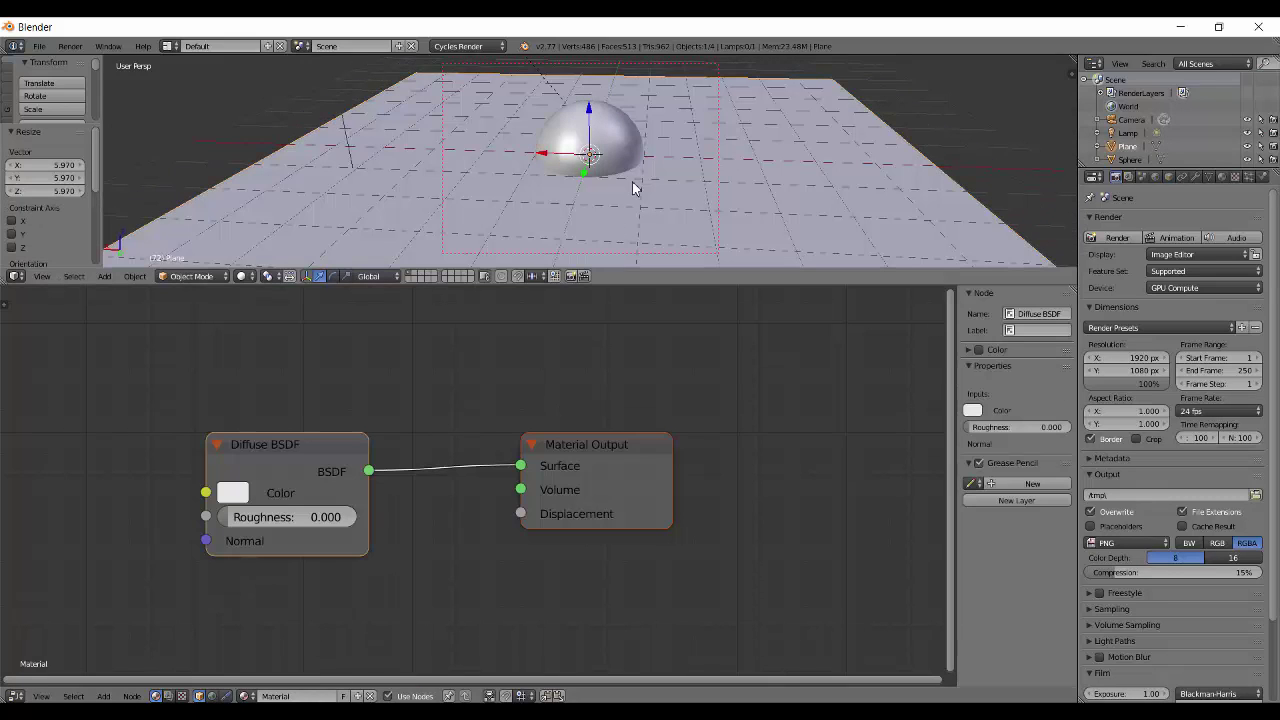
# Step: Show the rendered viewport and raise the sphere about 0.845 units along Z above the plane
pyautogui.hotkey('shift', 'z')
pyautogui.rightClick(582, 144)
pyautogui.press('g')
pyautogui.press('z')
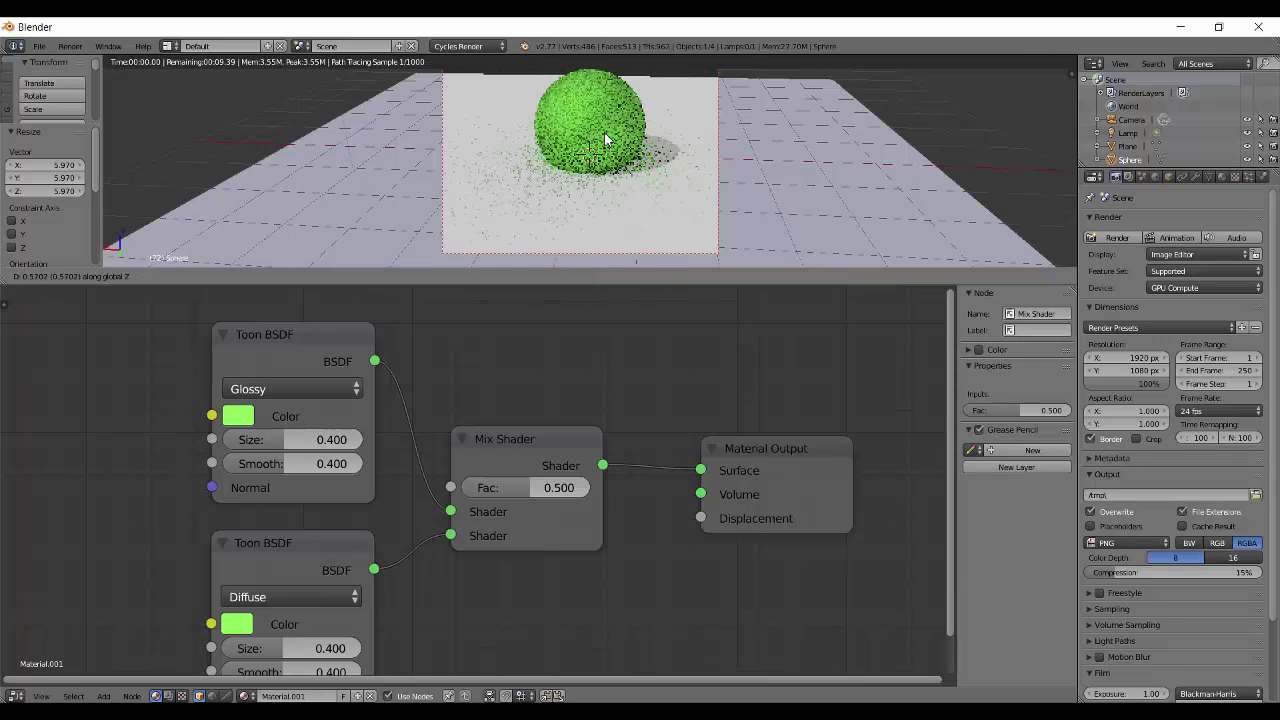
pyautogui.click(537, 188)
# Step: In solid shading, add a cube and move it beside the sphere, about -2.88 units in Y and 0.55 in Z
pyautogui.hotkey('shift', 'z')
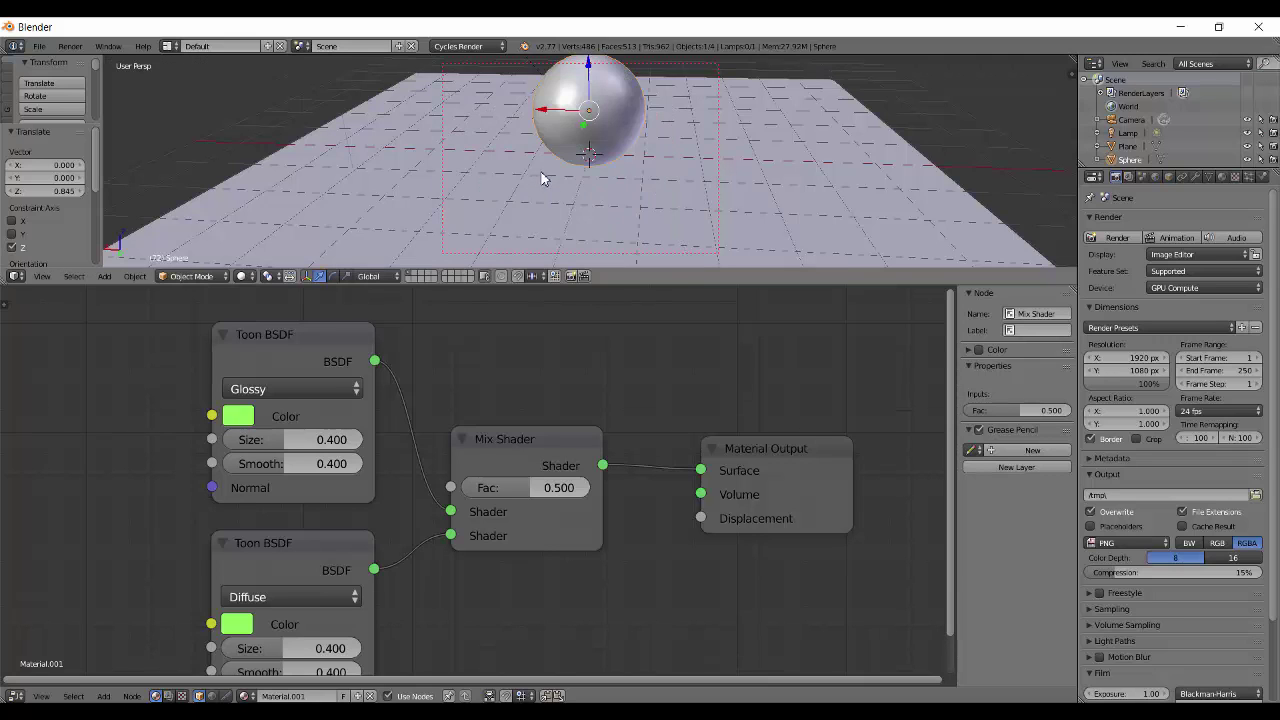
pyautogui.hotkey('shift', 'a')
pyautogui.moveTo(676, 183)
pyautogui.click(712, 196)
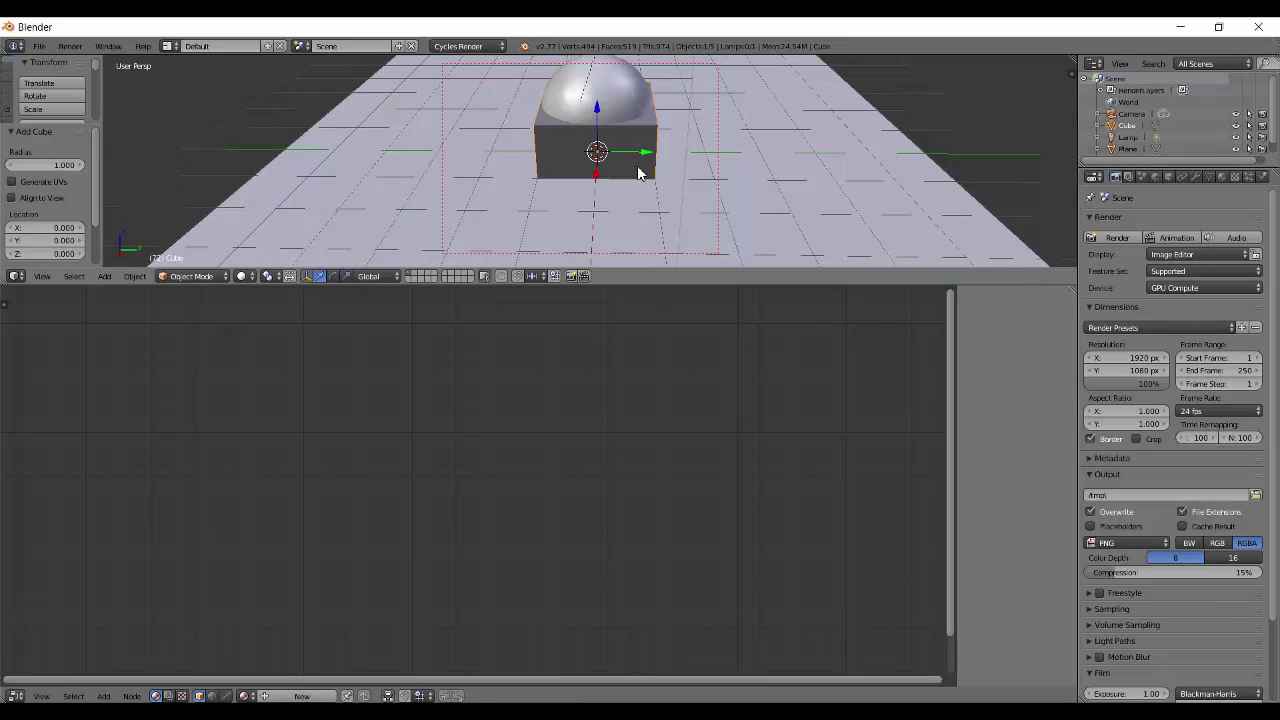
pyautogui.press('g')
pyautogui.click(450, 129)
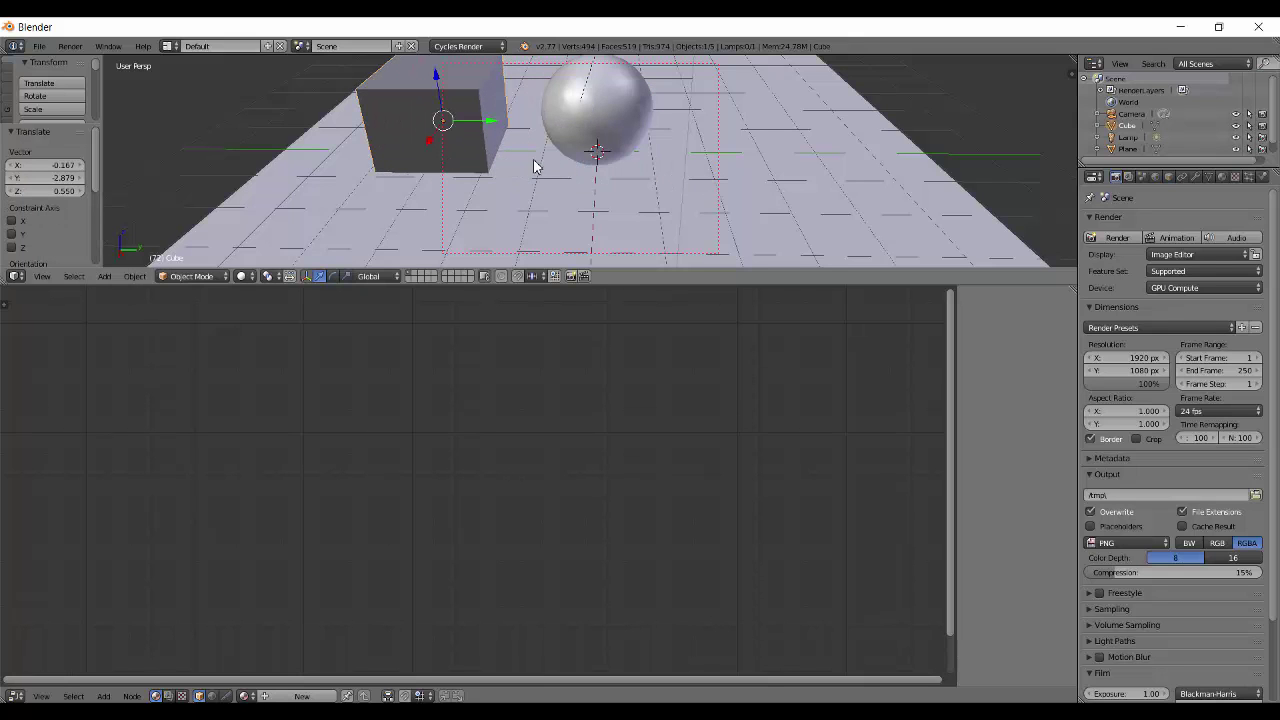
# Step: Examine the mixed toon material on the sphere in the rendered view from several angles, with the cube and plane around it
pyautogui.hotkey('shift', 'z')
pyautogui.moveTo(664, 173); pyautogui.dragTo(573, 174, button='middle')
pyautogui.rightClick(604, 129)
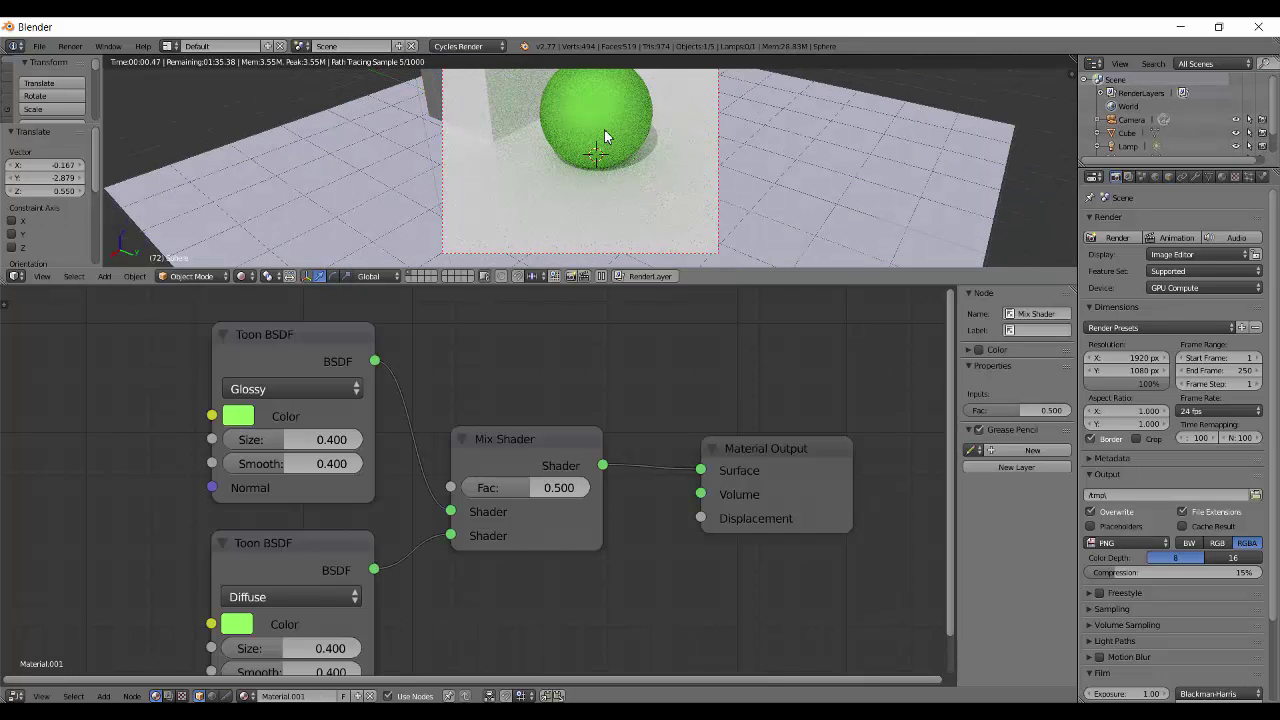
pyautogui.moveTo(604, 129); pyautogui.dragTo(507, 148, button='middle')
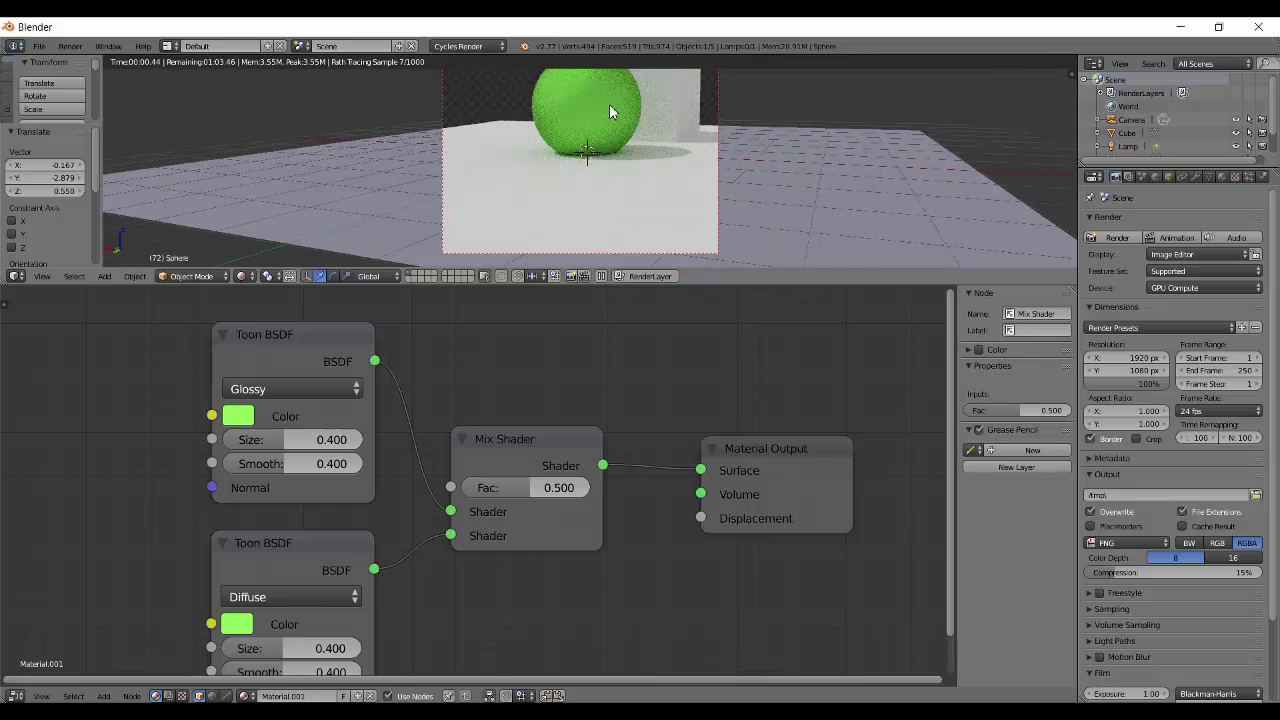
pyautogui.scroll(1, 609, 108)
pyautogui.keyDown('shift'); pyautogui.moveTo(609, 104); pyautogui.dragTo(781, 177, button='middle'); pyautogui.keyUp('shift')
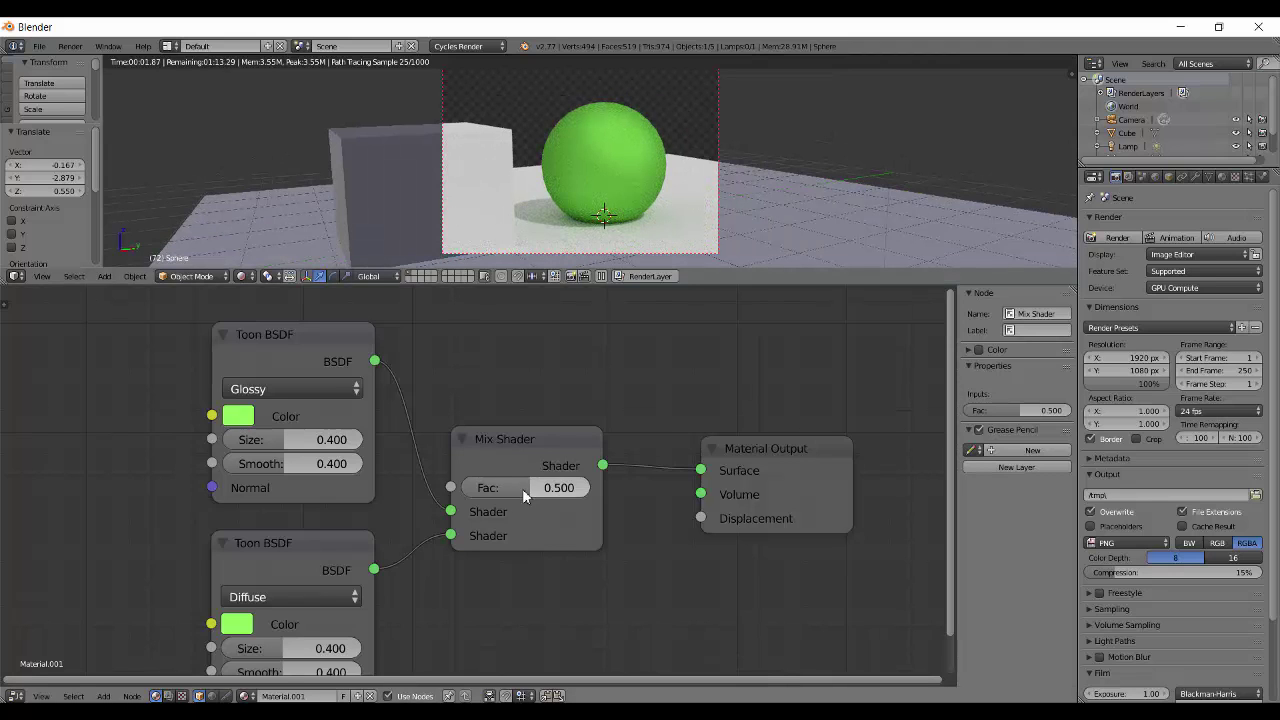
# Step: Lower the Mix Shader factor to 0.445 and examine the rendered sphere from another angle
pyautogui.moveTo(514, 492)
pyautogui.mouseDown()
pyautogui.moveTo(490, 494)
pyautogui.moveTo(545, 492)
pyautogui.moveTo(506, 496)
pyautogui.mouseUp()
pyautogui.moveTo(506, 498); pyautogui.dragTo(500, 498)
pyautogui.moveTo(686, 200); pyautogui.dragTo(587, 219, button='middle')
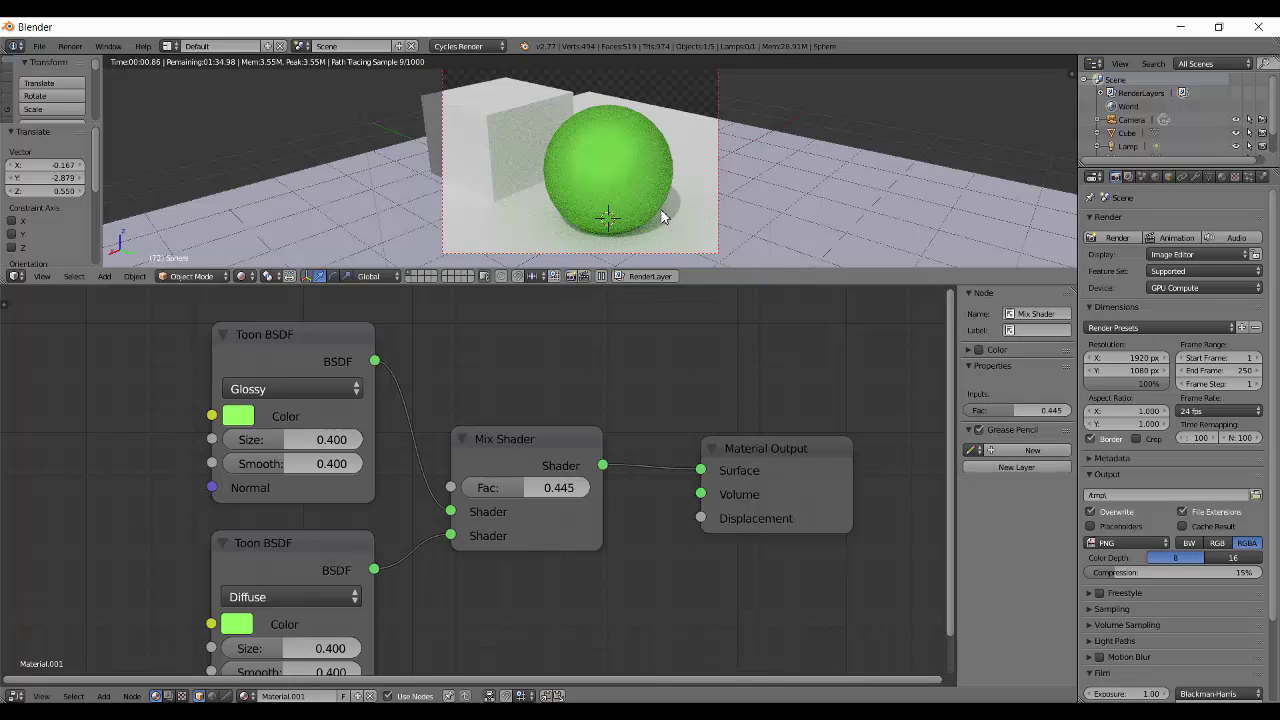
# Step: Return the viewport to solid shading and switch to the misc.jpg title image in Windows Photo Viewer
pyautogui.hotkey('shift', 'z')
pyautogui.moveTo(514, 170); pyautogui.dragTo(580, 186, button='middle')
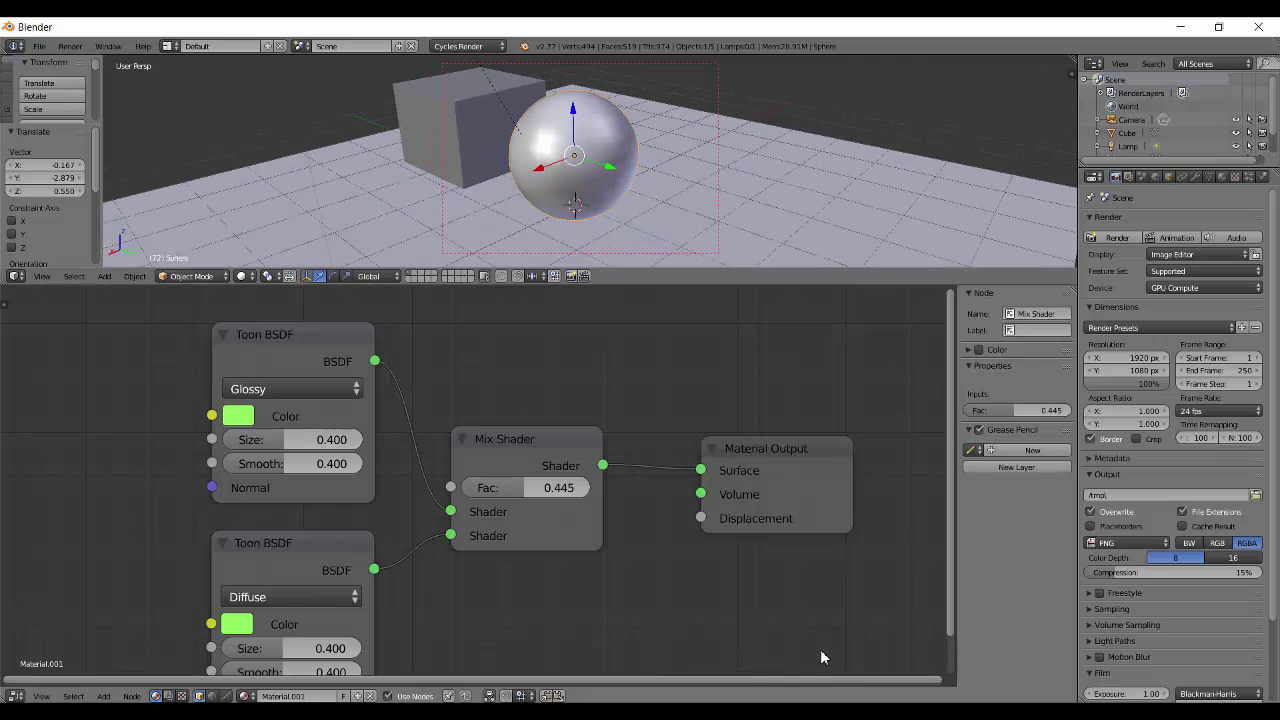
pyautogui.click(868, 713)
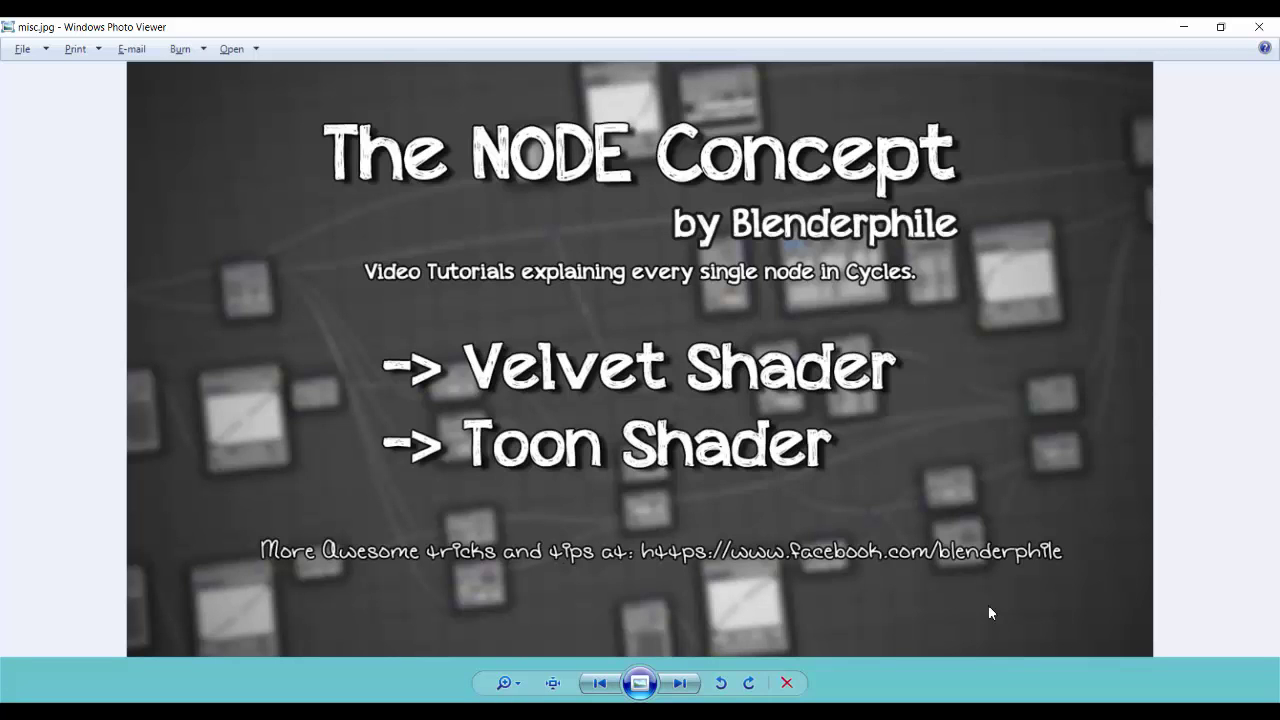
# Step: Switch back to Blender and load a new file with the default startup scene
pyautogui.hotkey('alt', 'Tab')
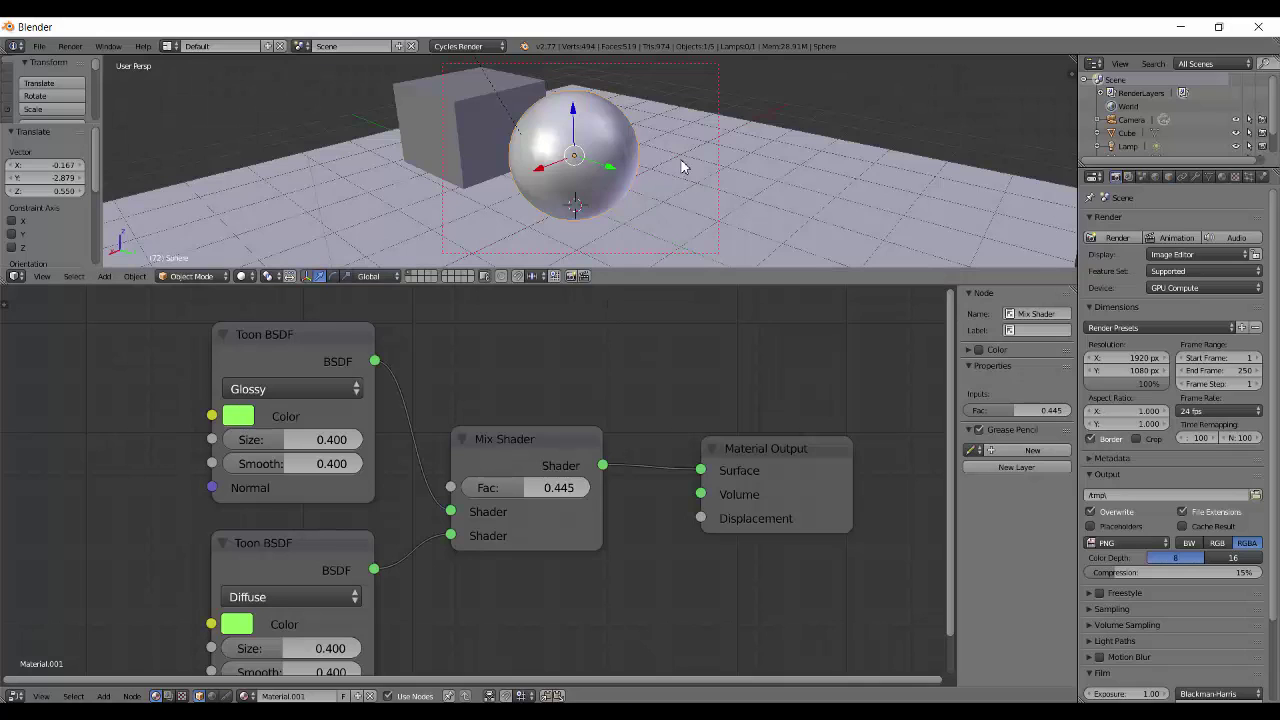
pyautogui.hotkey('ctrl', 'n')
pyautogui.click(700, 145)
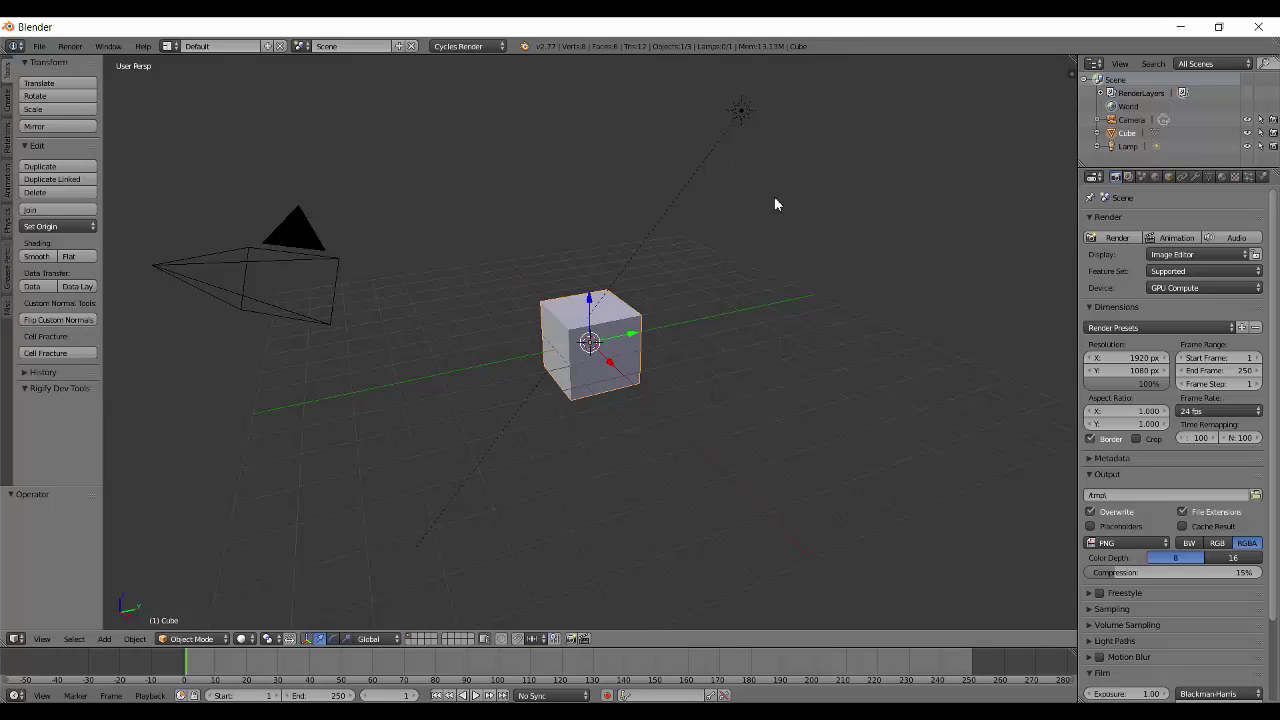
# Step: Turn the 3D view into a node editor and enable shader nodes for the default cube's material
pyautogui.press('XF86AudioRaiseVolume')
pyautogui.hotkey('shift', 'F3')
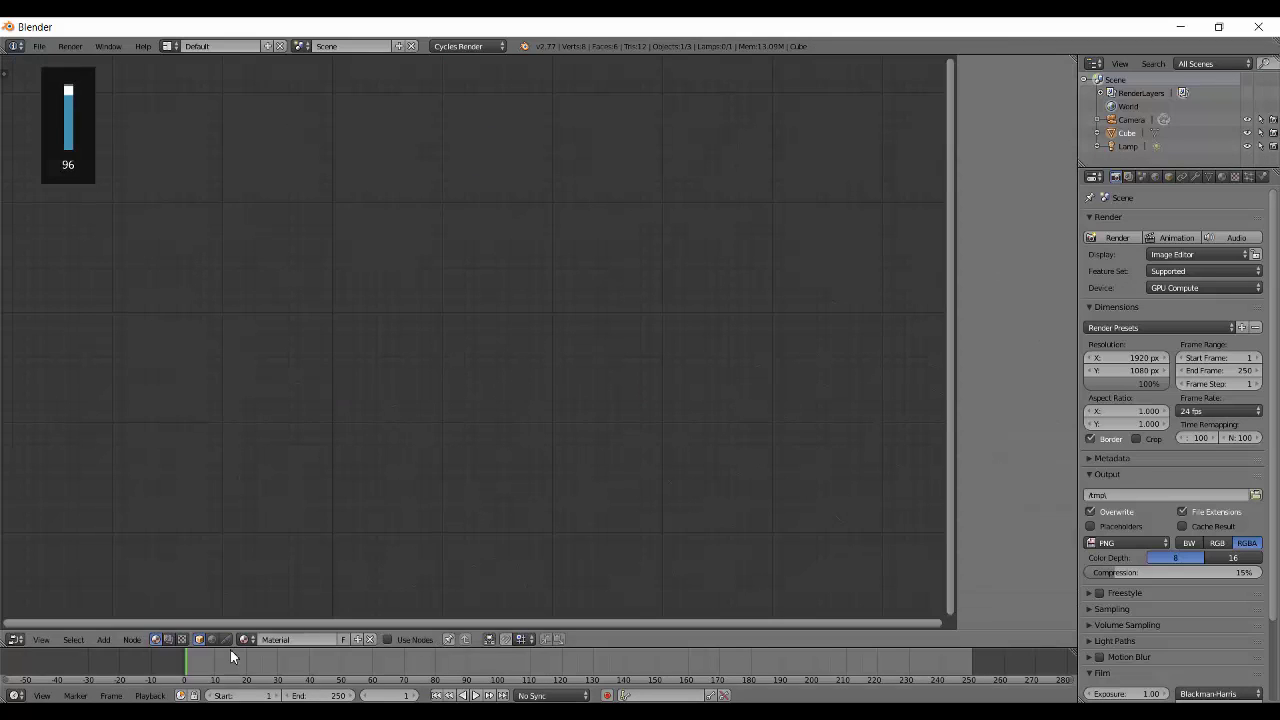
pyautogui.click(388, 640)
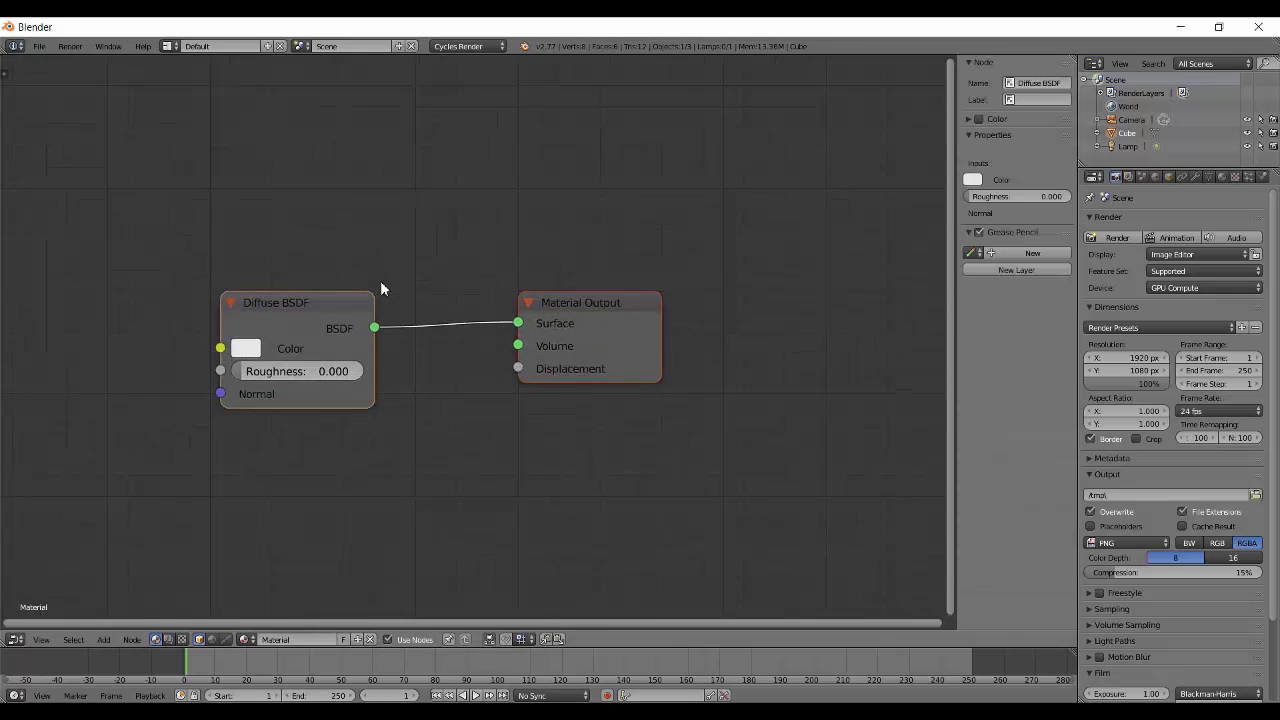
# Step: Add a Voronoi Texture node and place it below the link between the Diffuse BSDF and Material Output nodes
pyautogui.hotkey('shift', 'a')
pyautogui.moveTo(157, 332)
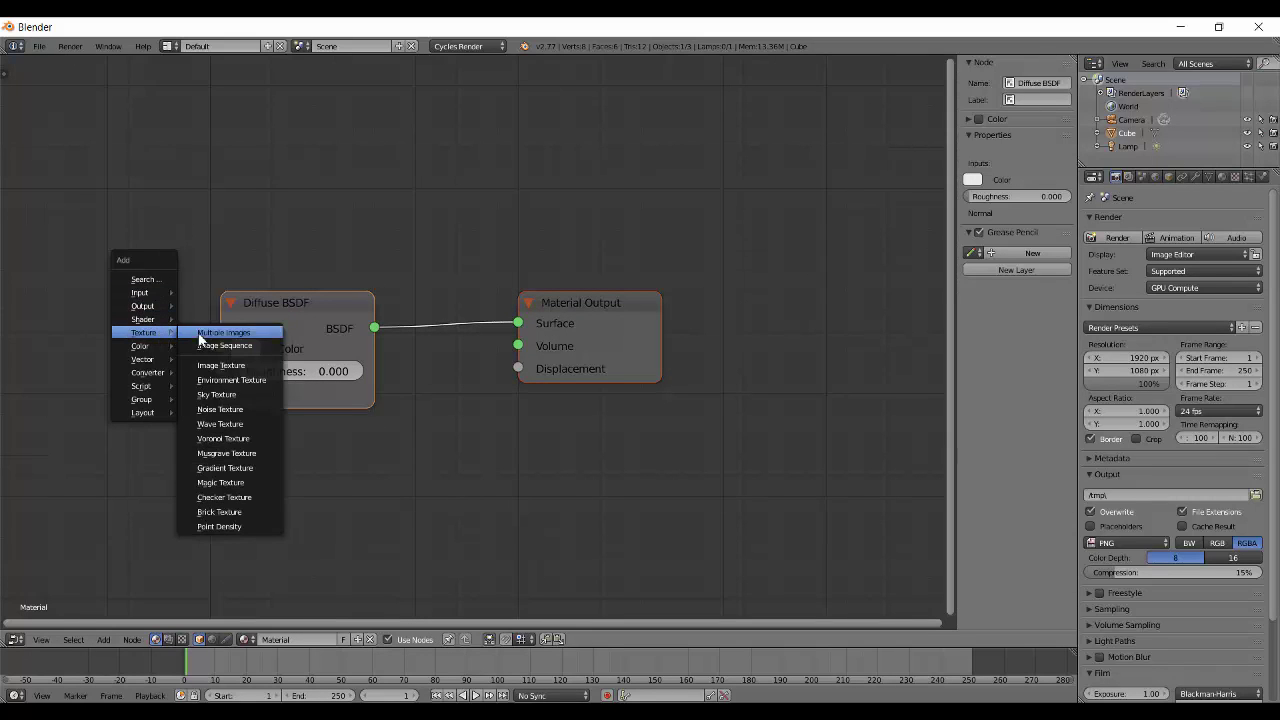
pyautogui.click(222, 438)
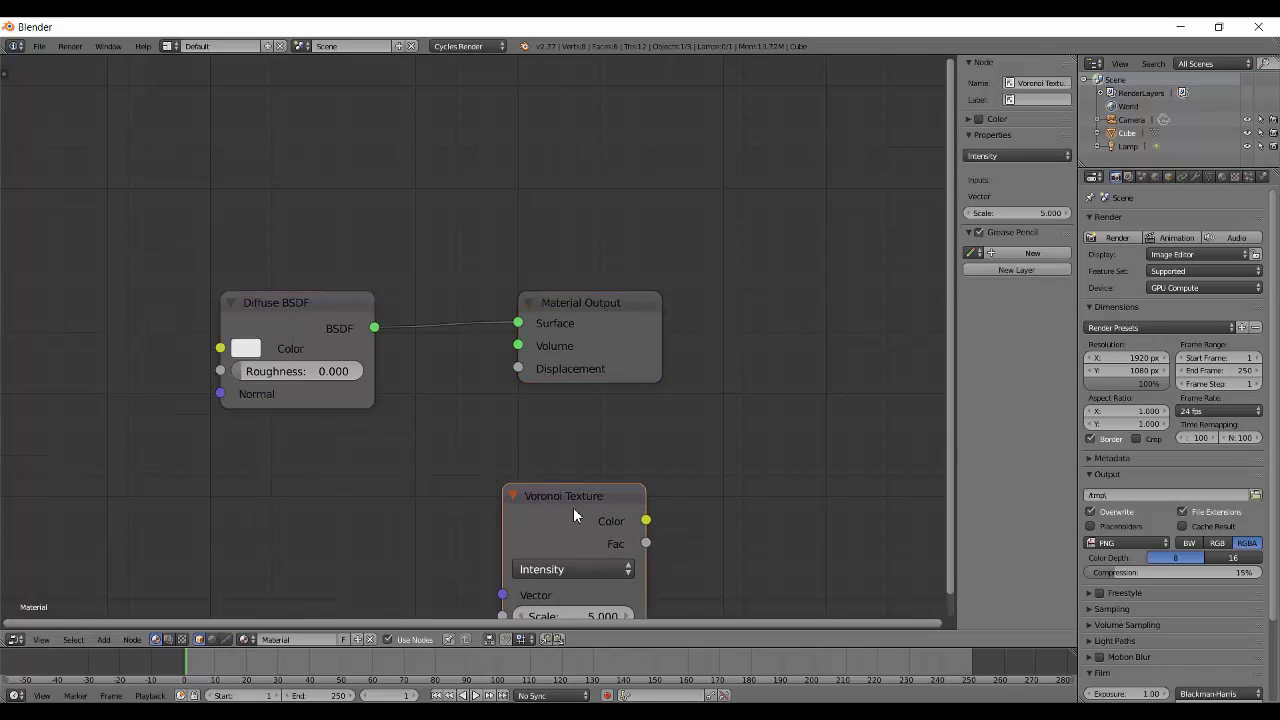
pyautogui.click(516, 458)
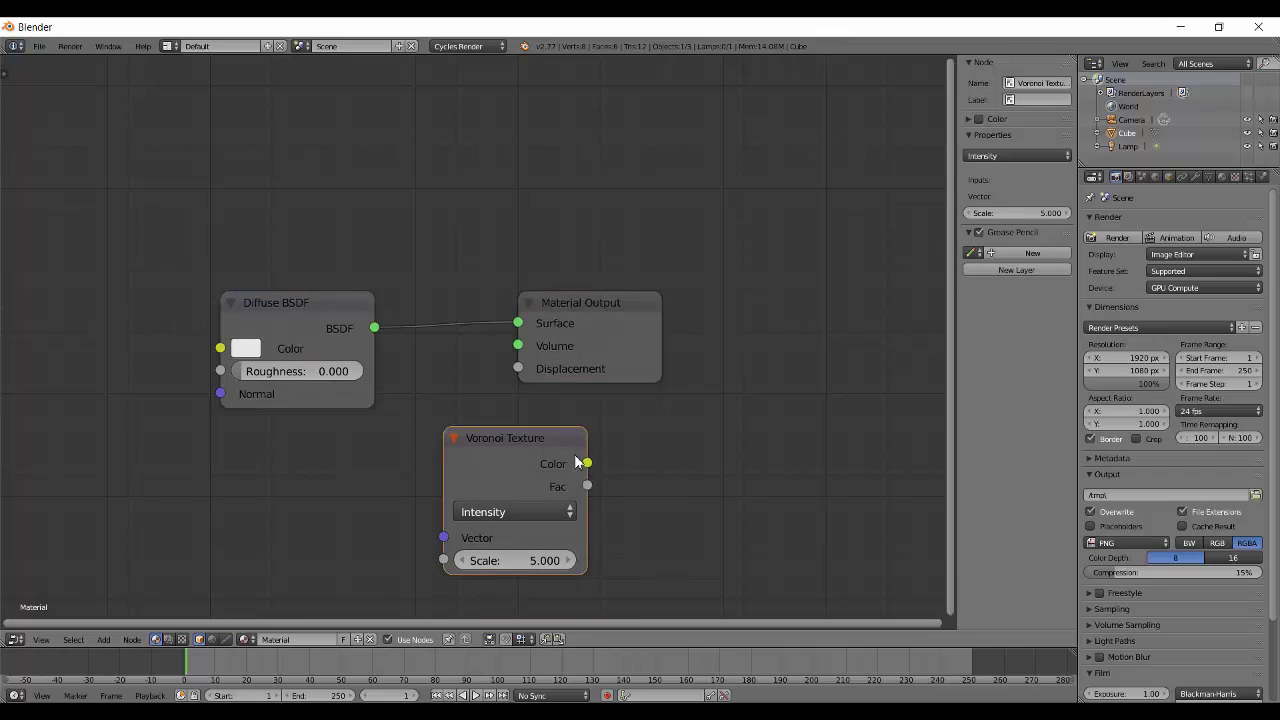
pyautogui.moveTo(536, 440); pyautogui.dragTo(668, 494)
pyautogui.moveTo(464, 380); pyautogui.dragTo(452, 409)
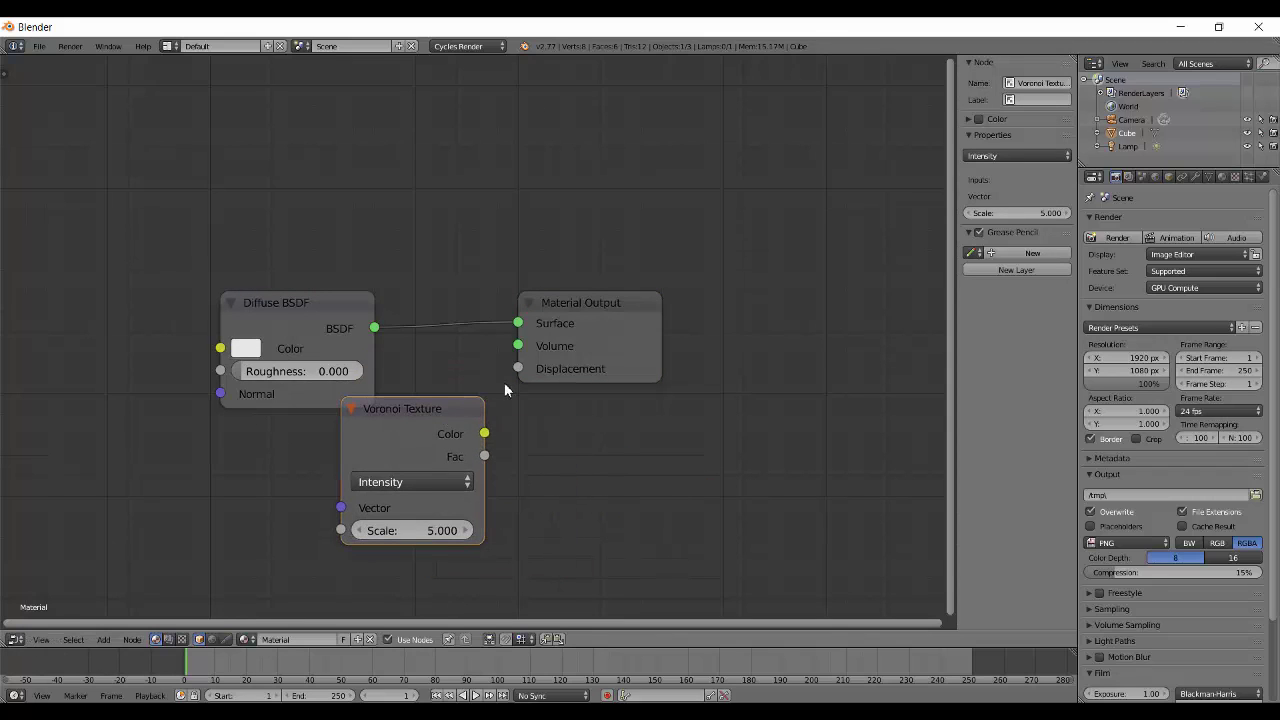
# Step: Add a Gamma color node above the Material Output node and switch to the misc.jpg title image in Windows Photo Viewer
pyautogui.hotkey('shift', 'a')
pyautogui.moveTo(470, 393)
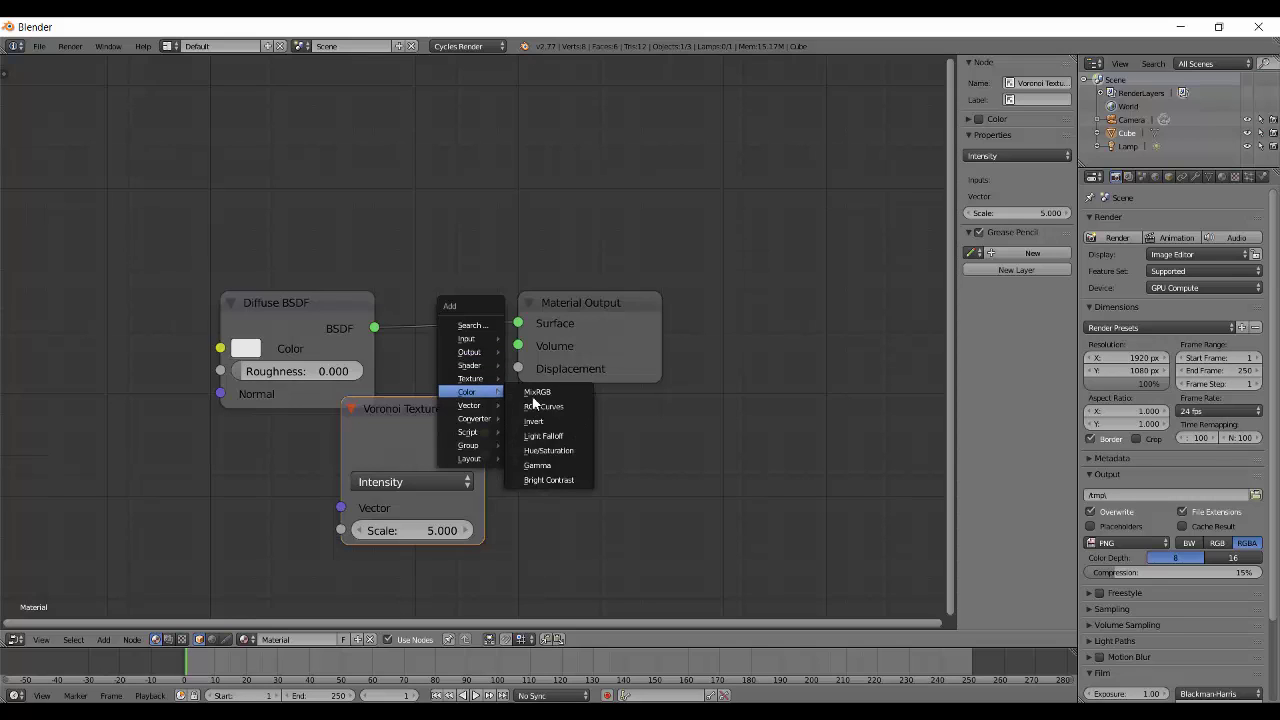
pyautogui.click(560, 465)
pyautogui.click(549, 186)
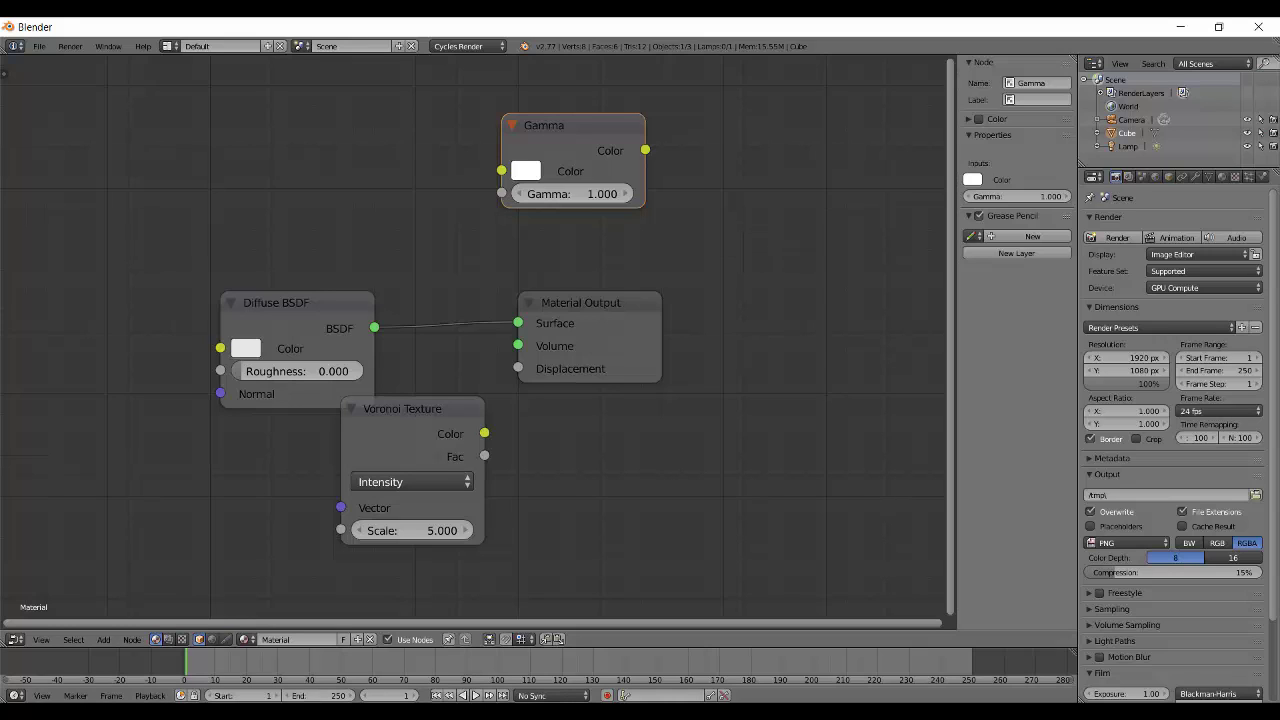
pyautogui.moveTo(595, 715)
pyautogui.click(636, 650)
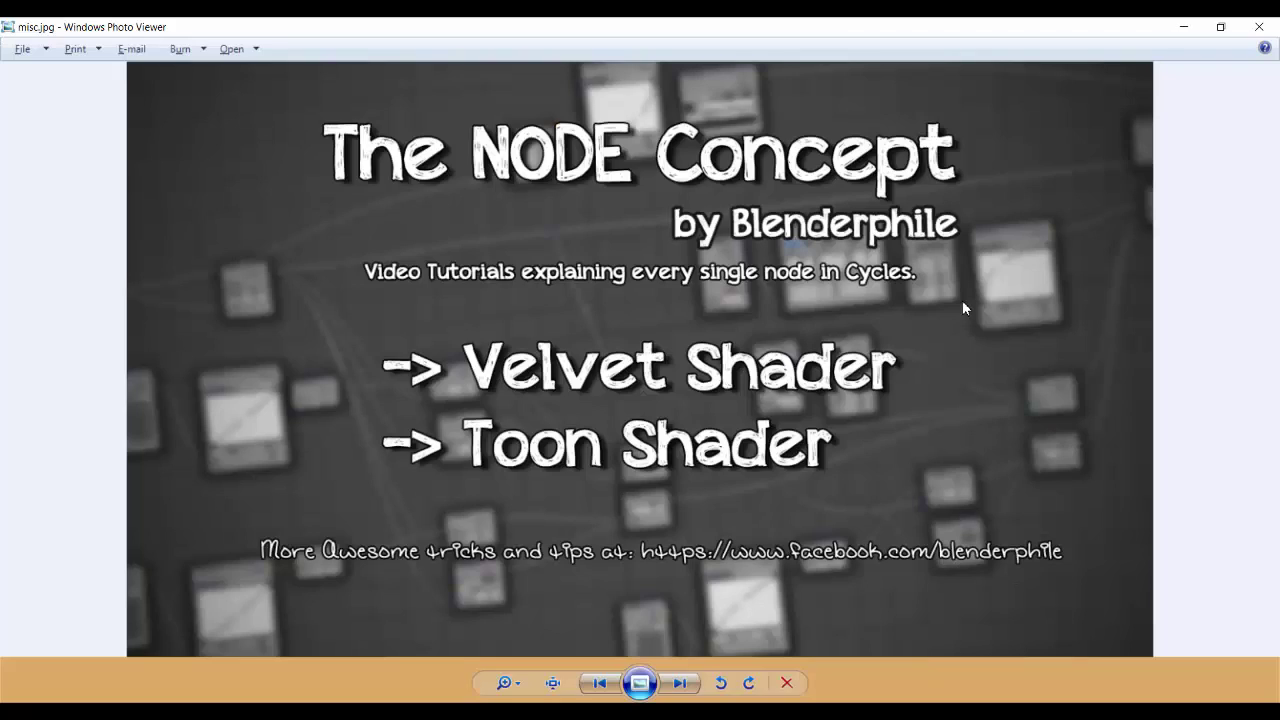